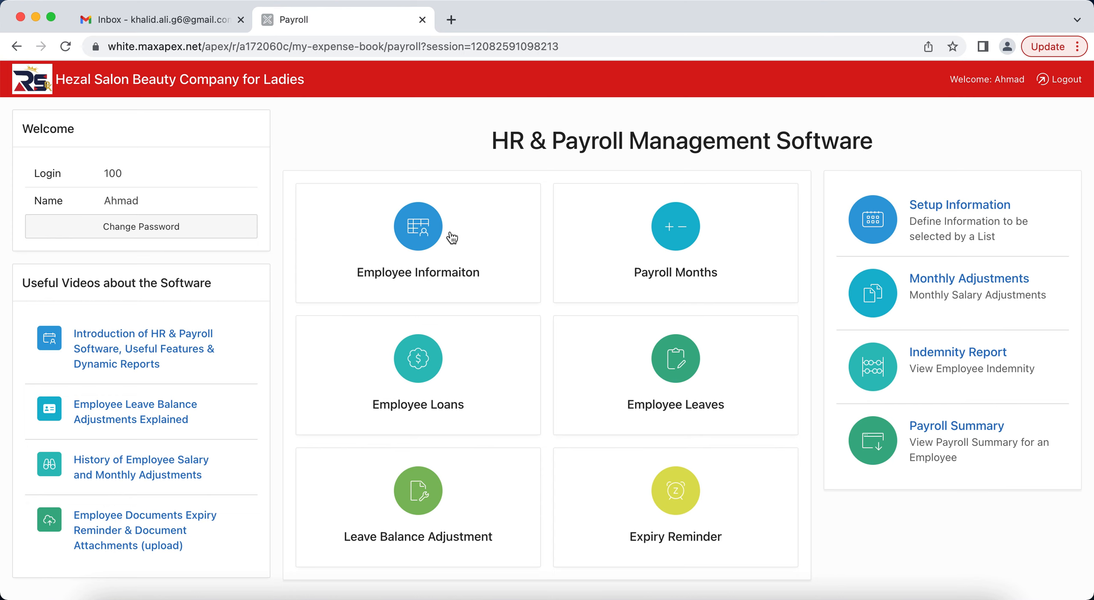
# Step: Open the Employee Information page from the payroll home page and look through the employee list
pyautogui.click(449, 284)
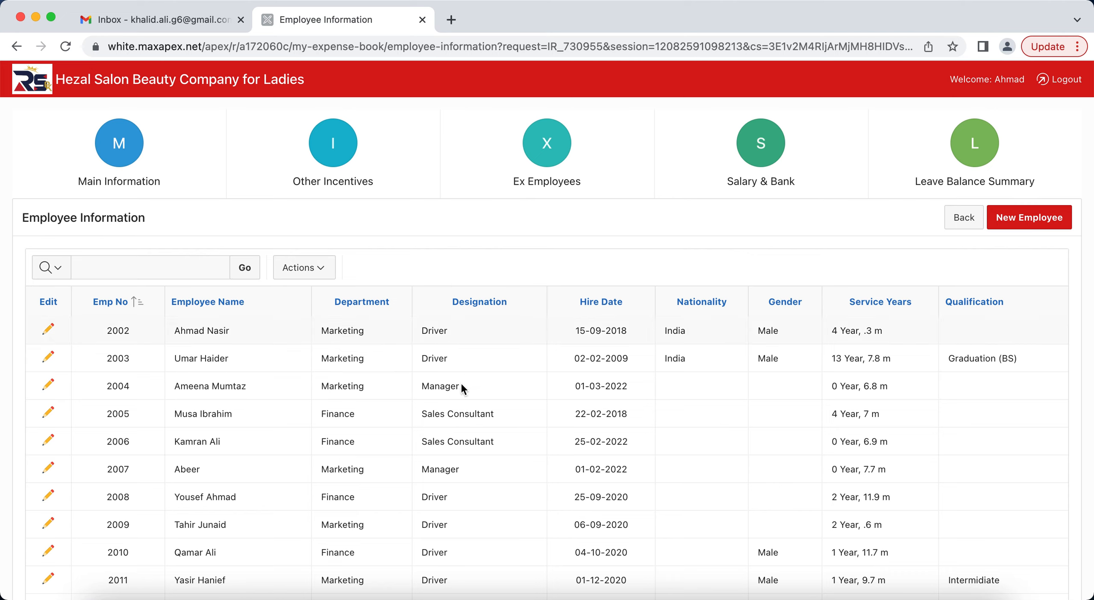
pyautogui.scroll(-6, 482, 451)
pyautogui.scroll(6, 482, 454)
# Step: Filter the employee list to the Marketing department and the Driver designation
pyautogui.click(364, 304)
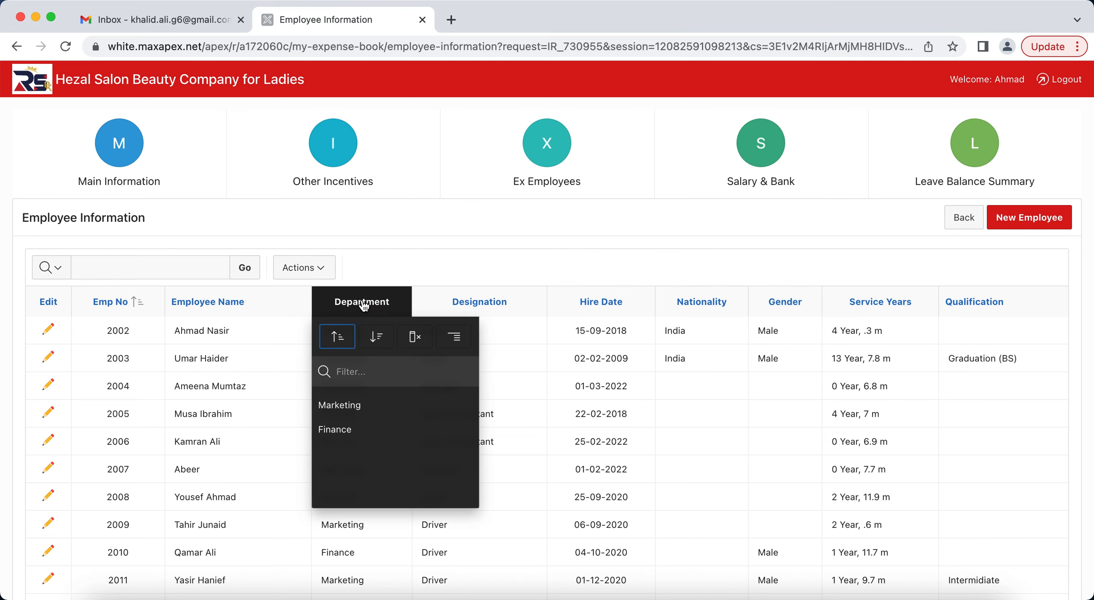
pyautogui.click(340, 402)
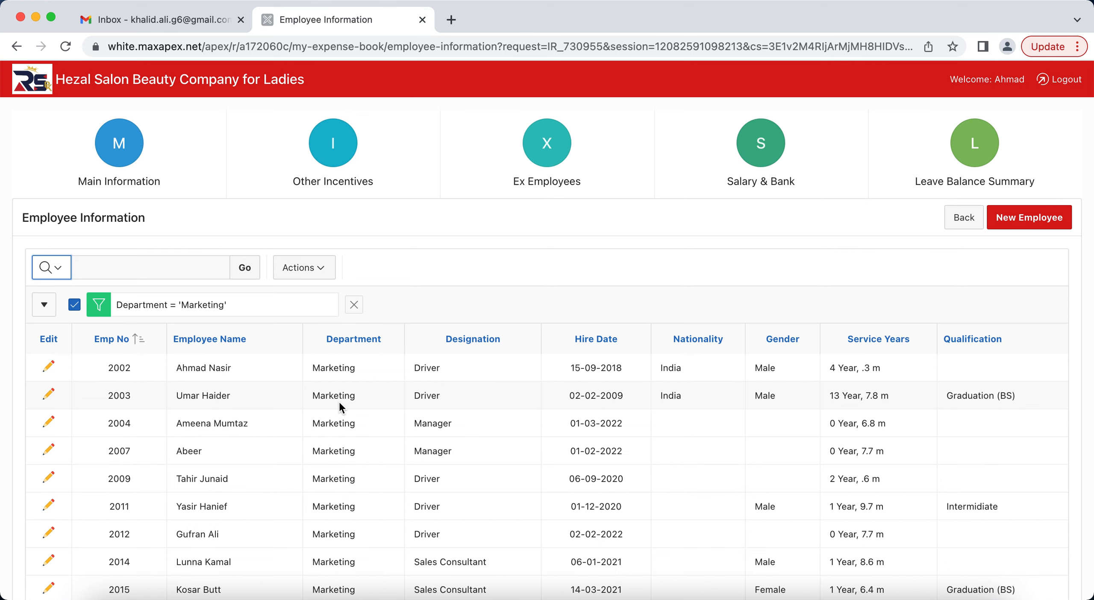
pyautogui.click(481, 342)
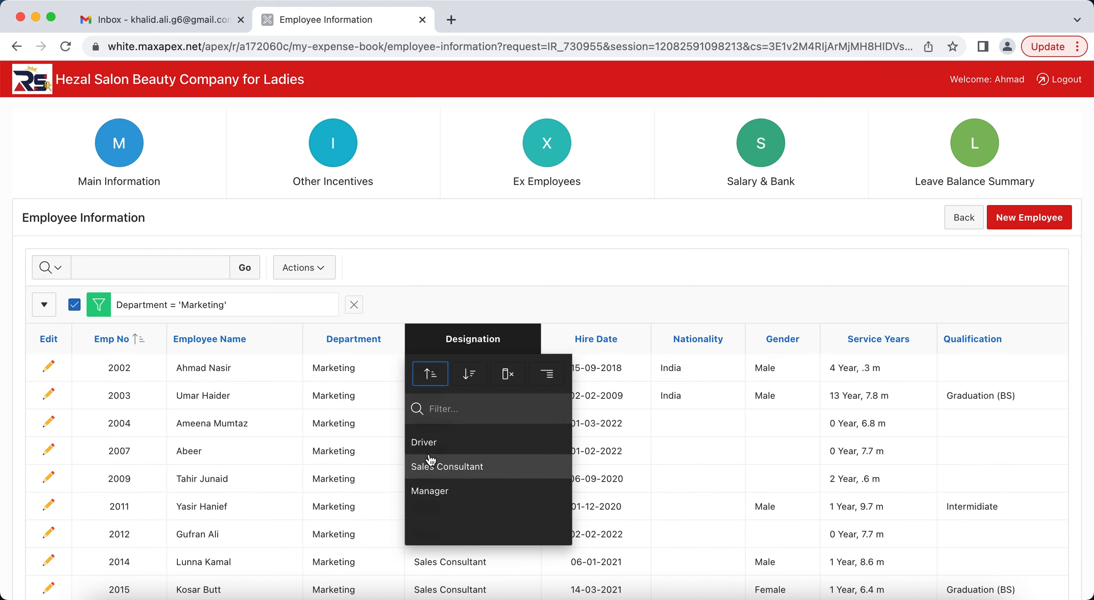
pyautogui.click(442, 440)
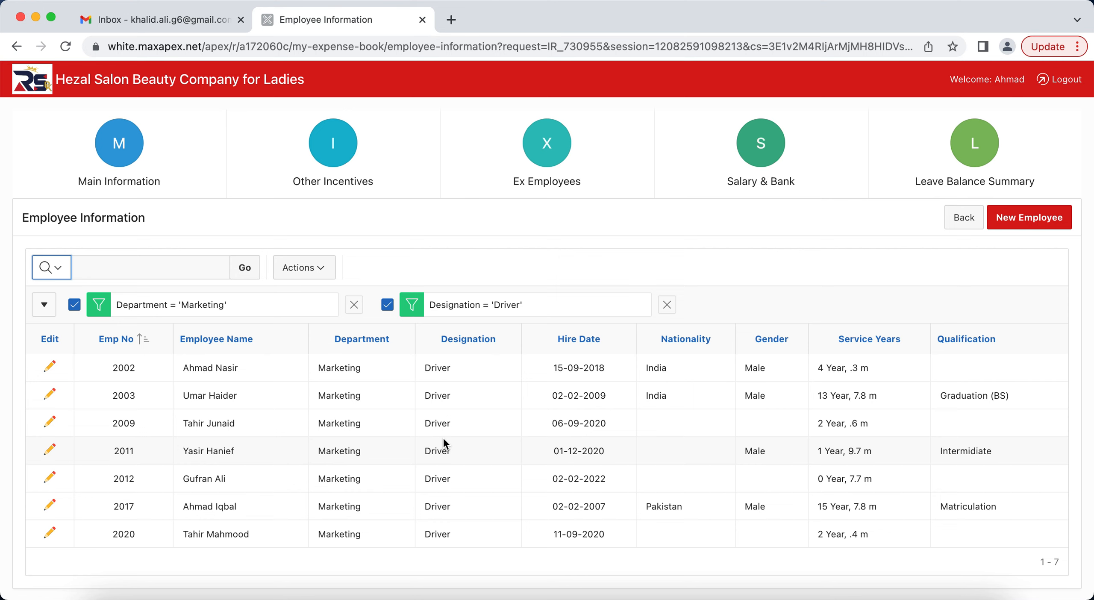
# Step: Remove the Department and Designation filters from the employee list and look through the full list
pyautogui.click(355, 304)
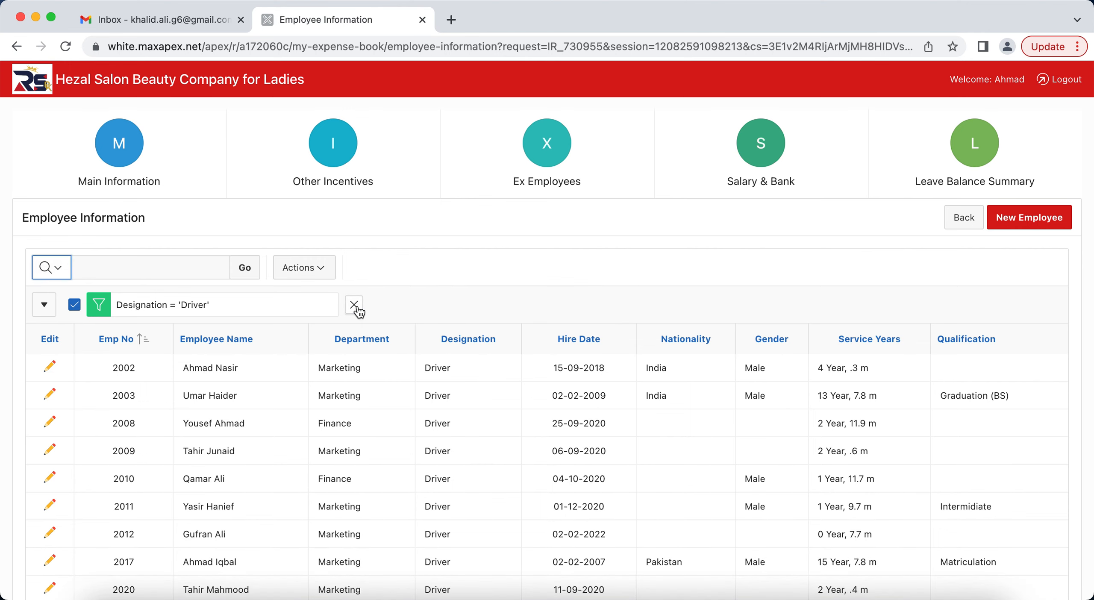
pyautogui.scroll(-5, 440, 475)
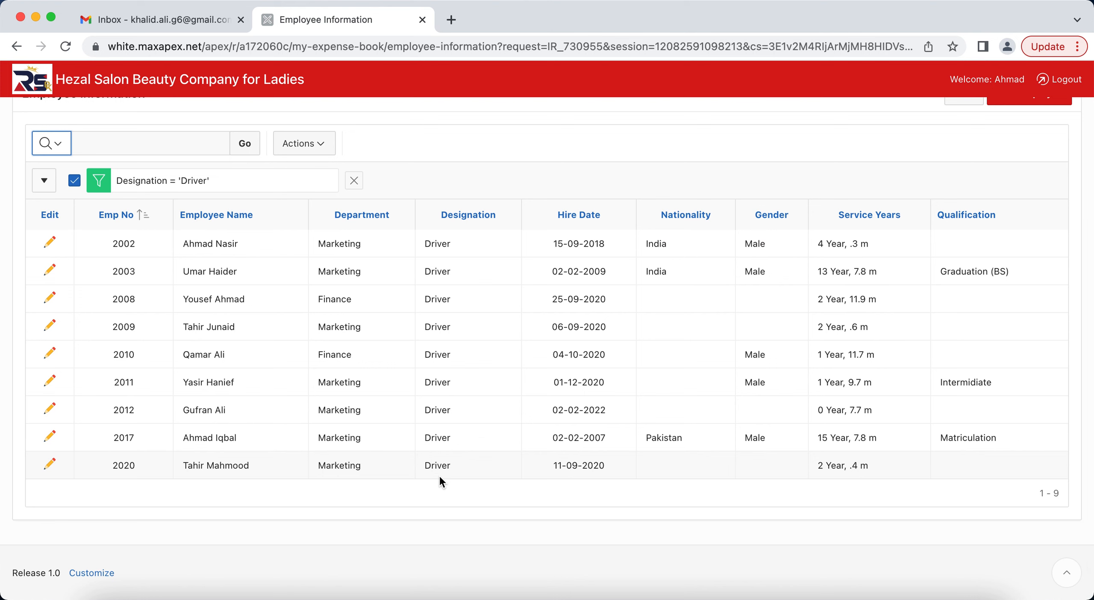
pyautogui.click(354, 181)
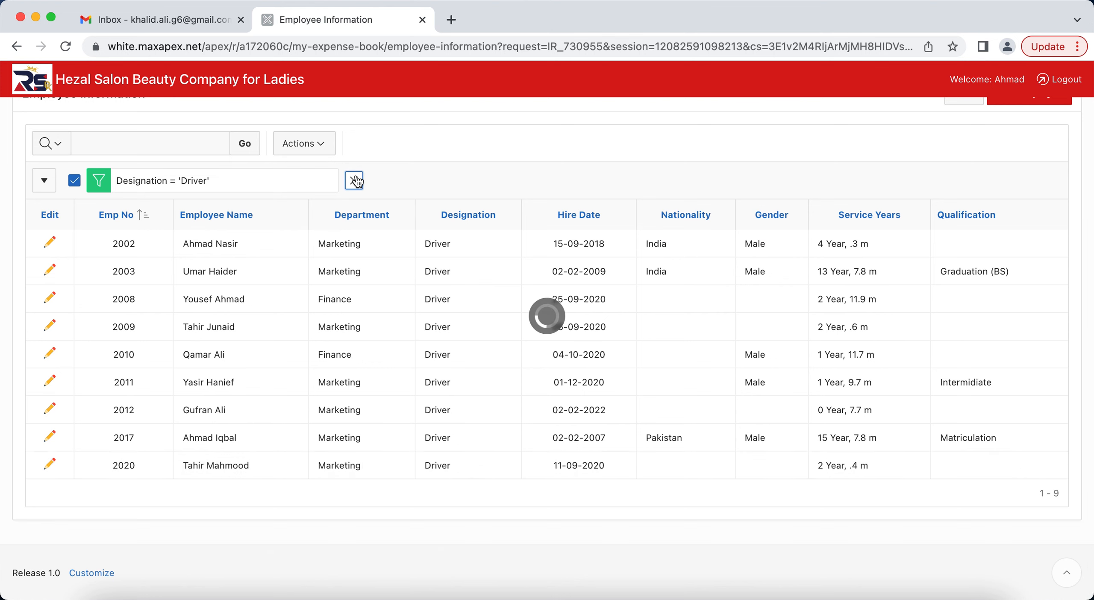
pyautogui.scroll(-5, 404, 388)
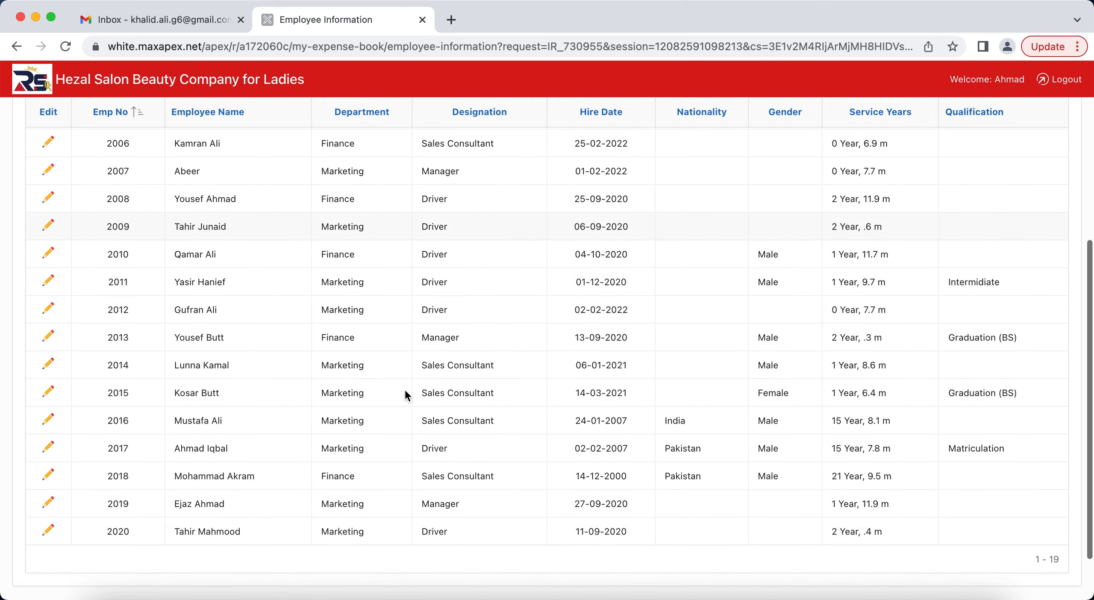
pyautogui.scroll(8, 405, 389)
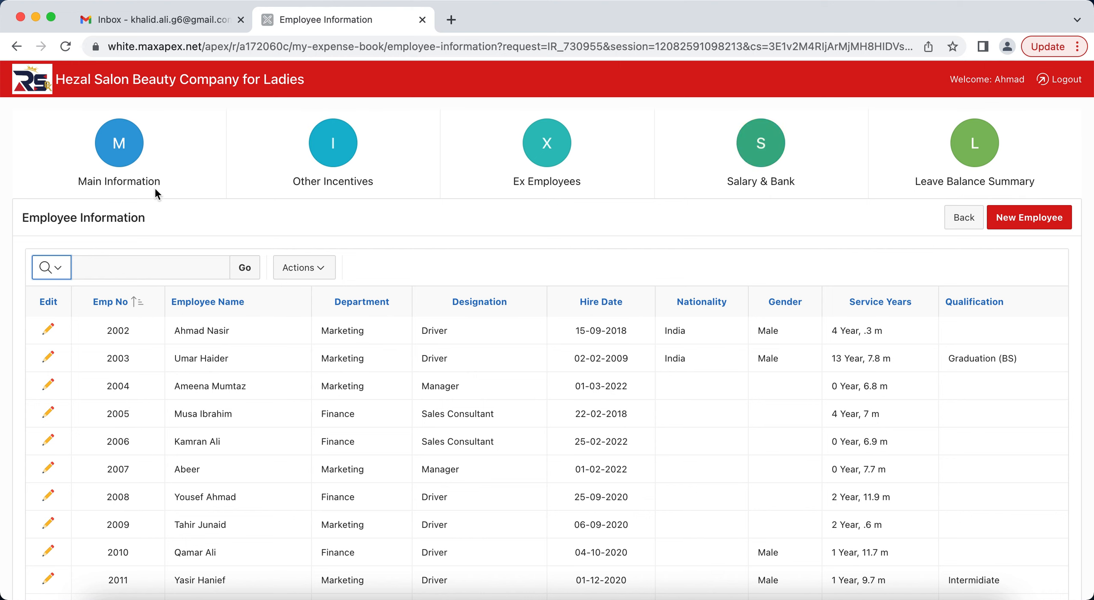
# Step: Open the Other Incentives report and look through its indemnity, annual leave and ticket columns
pyautogui.click(332, 151)
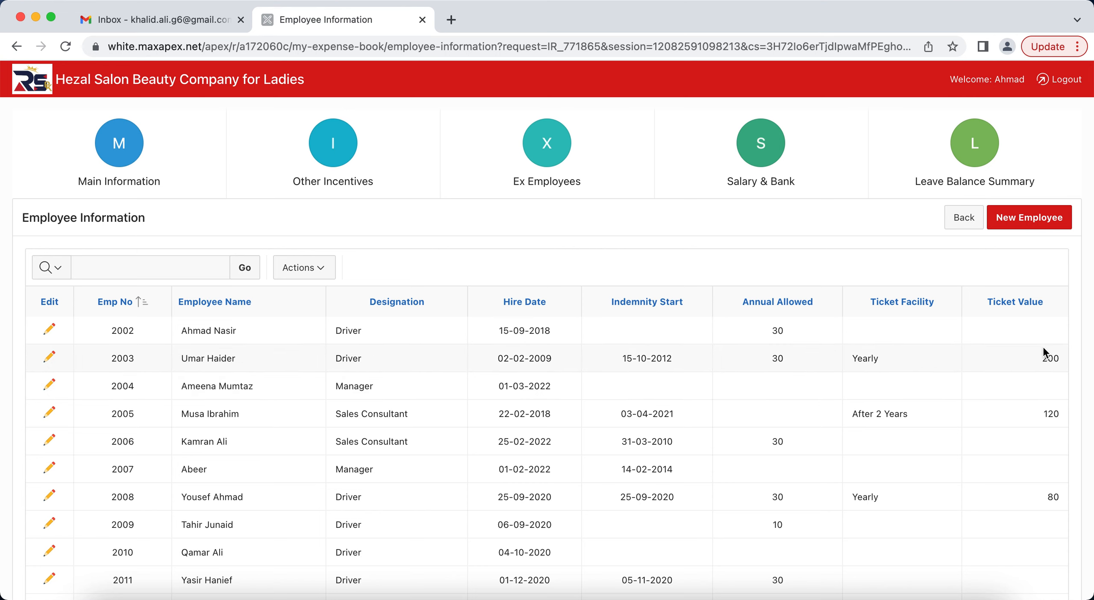
pyautogui.scroll(-10, 885, 444)
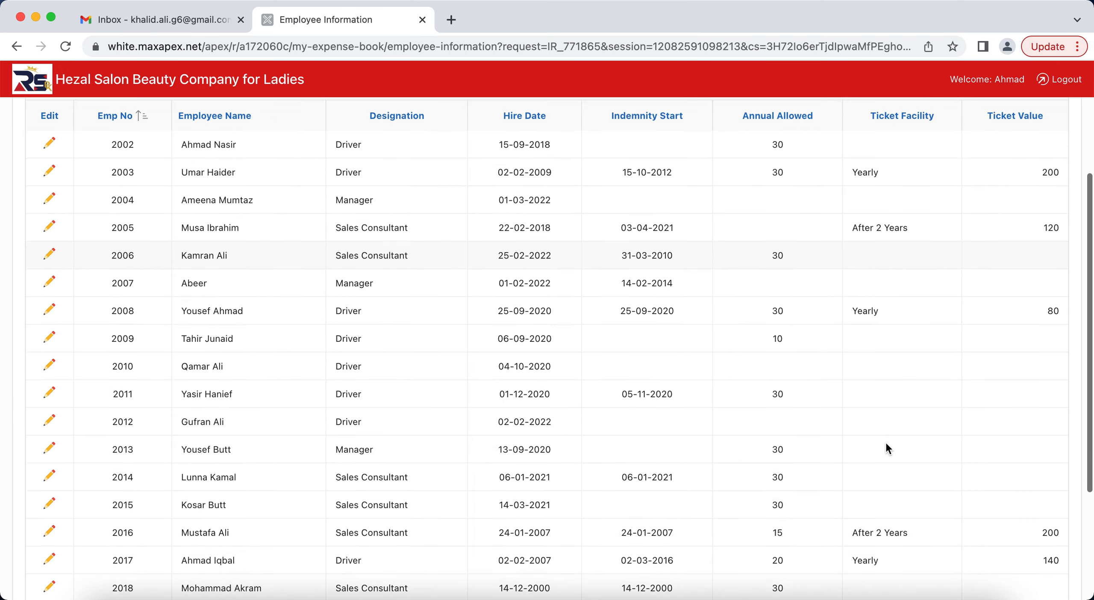
pyautogui.scroll(10, 886, 441)
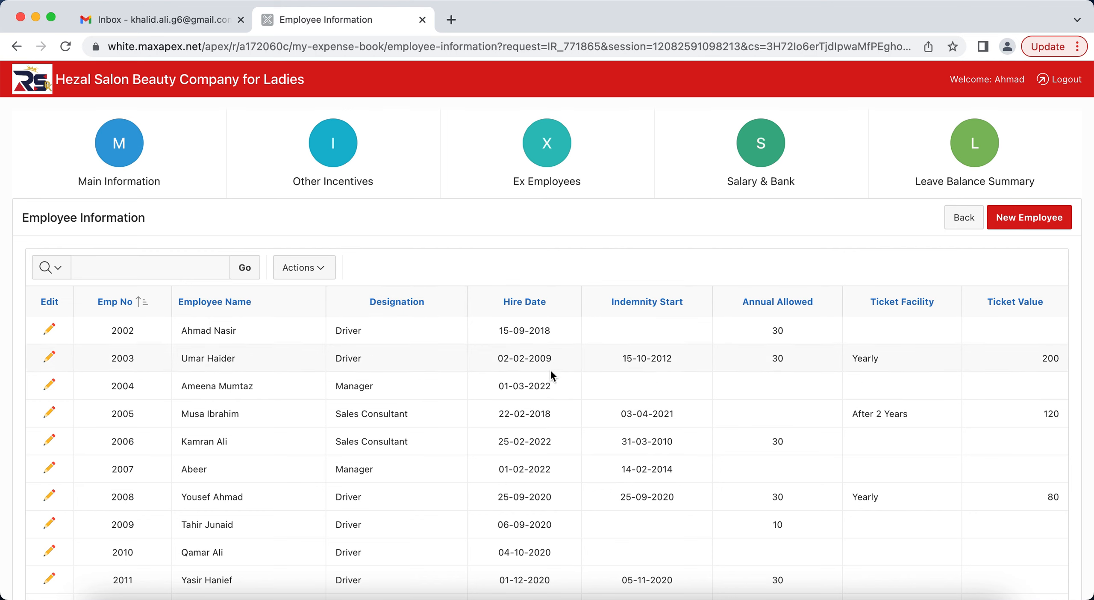
# Step: View the download format options for the Other Incentives report and close them without downloading
pyautogui.click(321, 271)
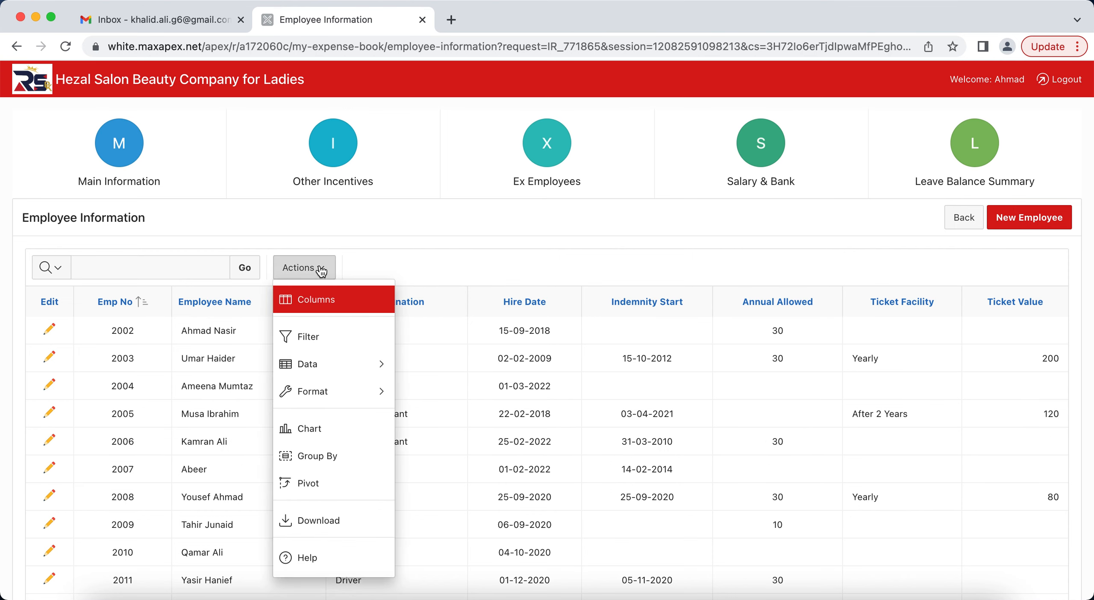
pyautogui.click(362, 518)
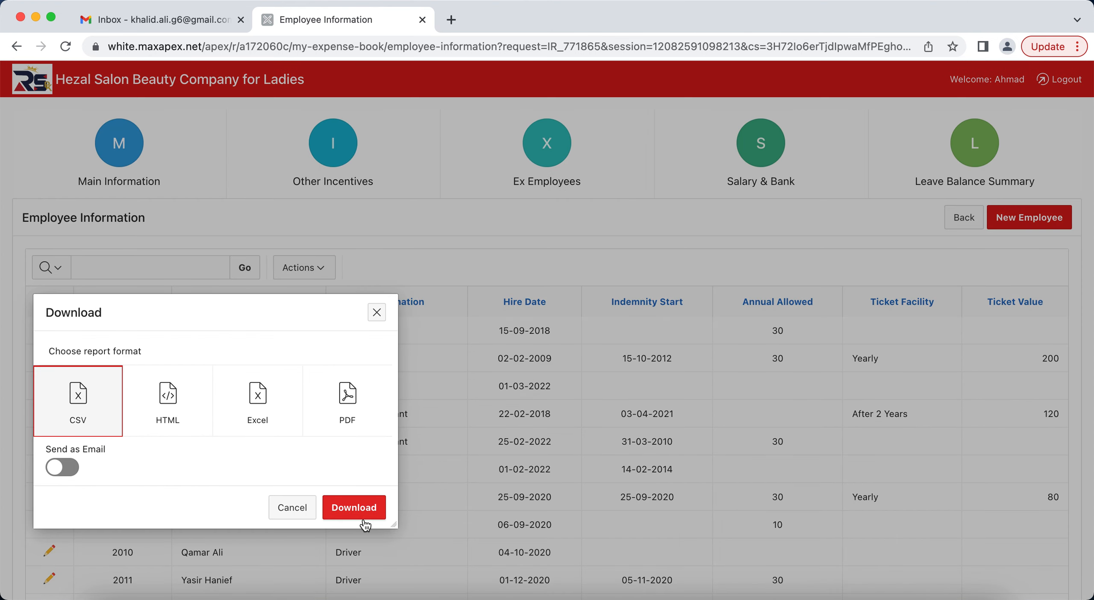
pyautogui.click(294, 508)
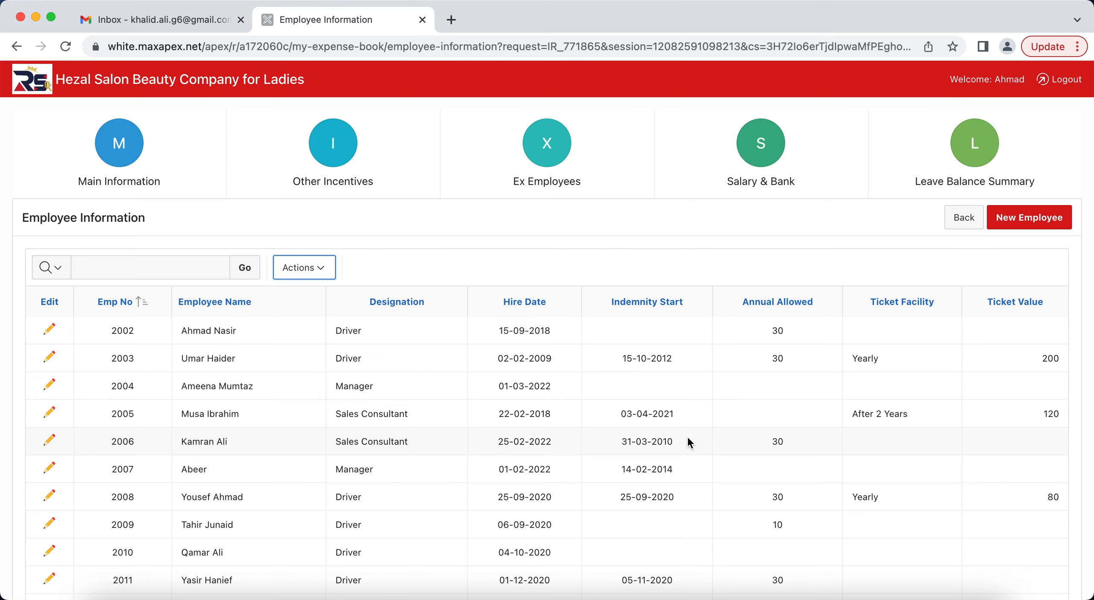
# Step: Add the Address, CNIC No, Age and Email ID columns to the displayed columns of the Other Incentives report
pyautogui.click(323, 269)
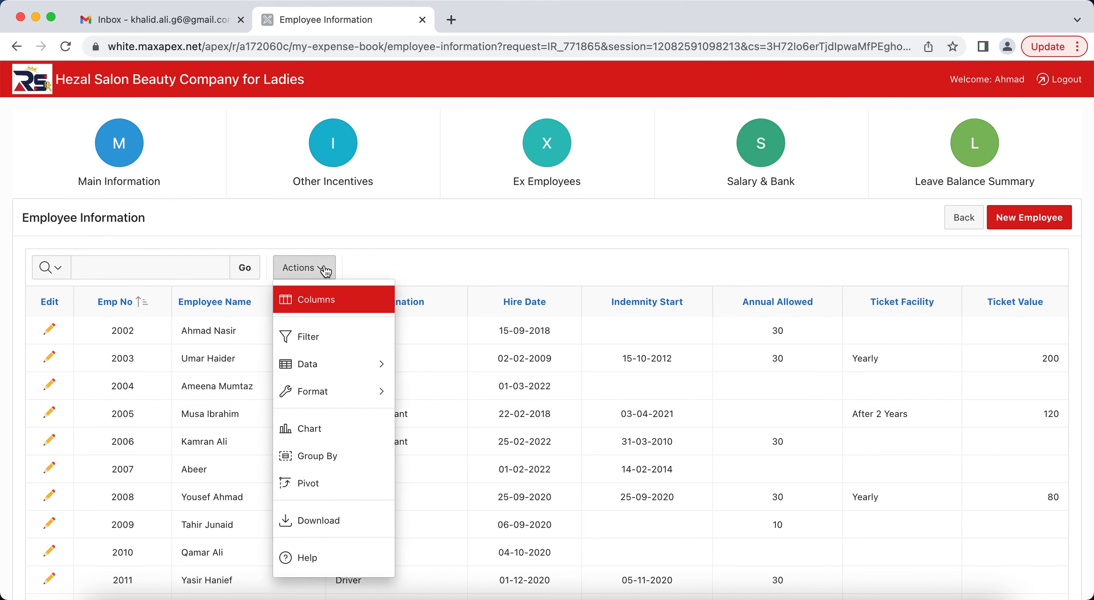
pyautogui.click(358, 304)
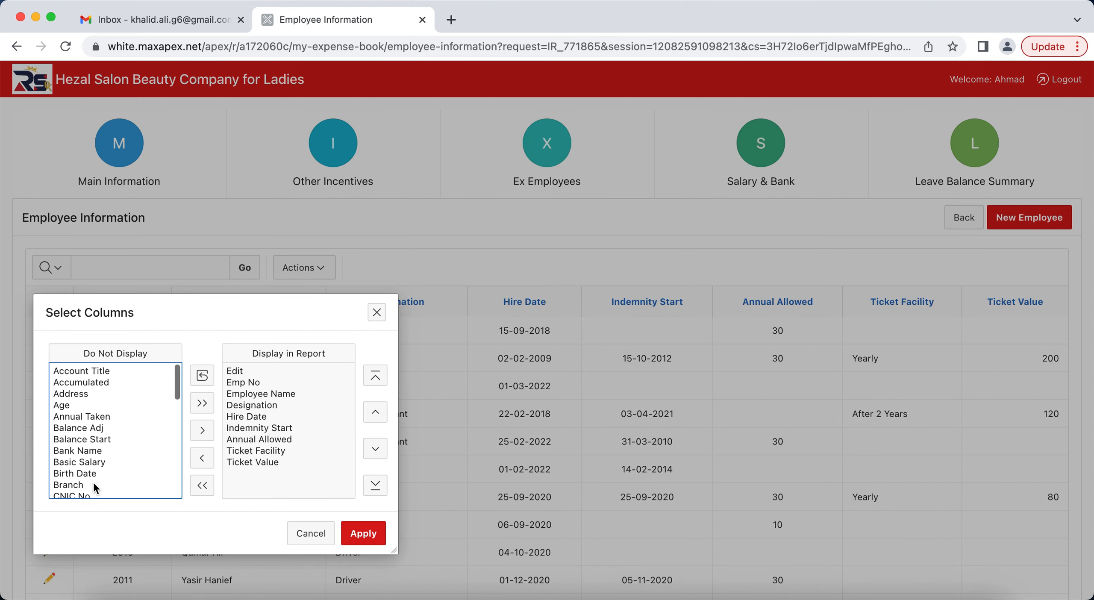
pyautogui.doubleClick(76, 391)
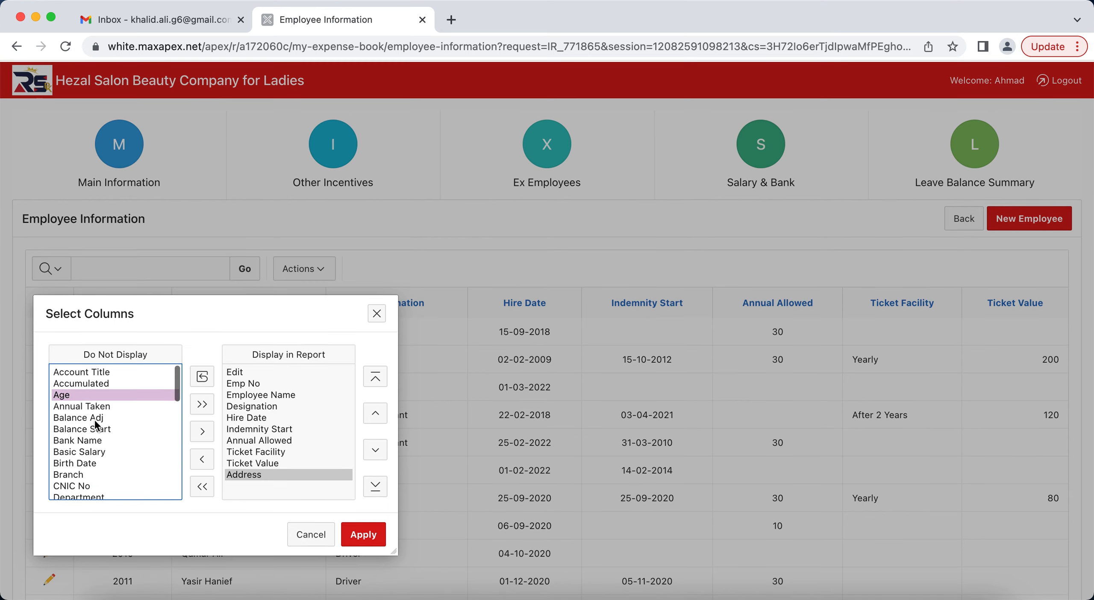
pyautogui.scroll(-1, 94, 420)
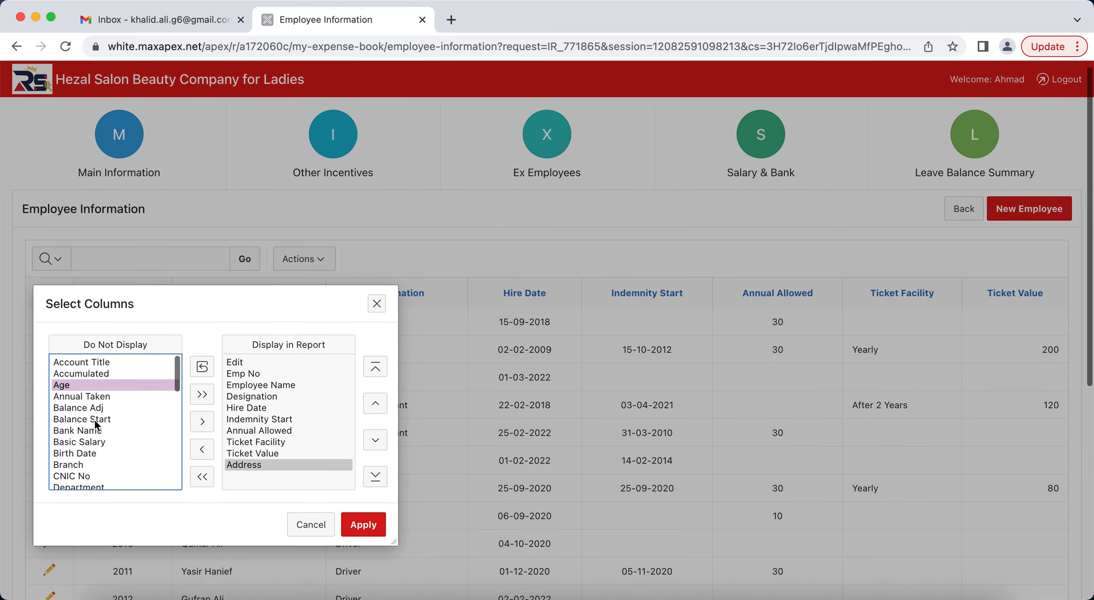
pyautogui.doubleClick(76, 474)
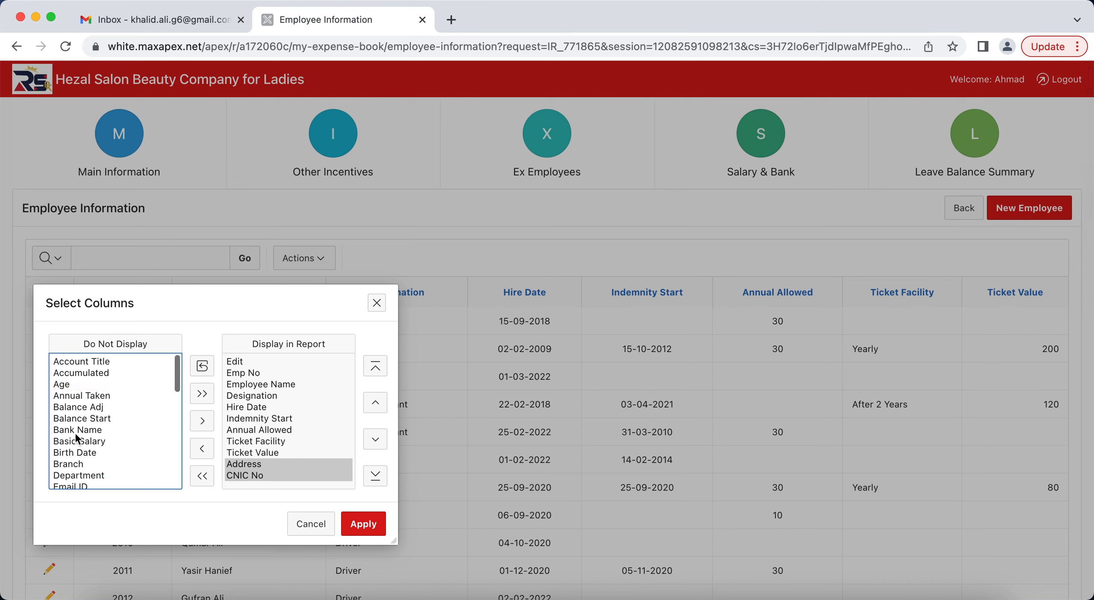
pyautogui.doubleClick(69, 384)
pyautogui.doubleClick(71, 475)
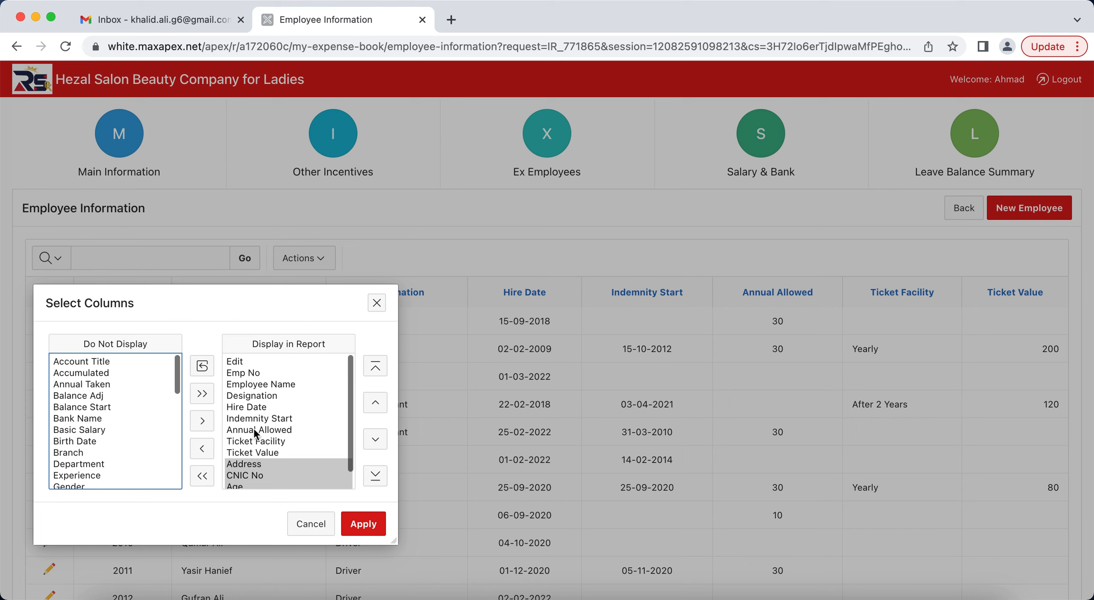
# Step: Remove Ticket Facility and Ticket Value from the displayed columns and apply the column selection
pyautogui.doubleClick(258, 439)
pyautogui.doubleClick(257, 439)
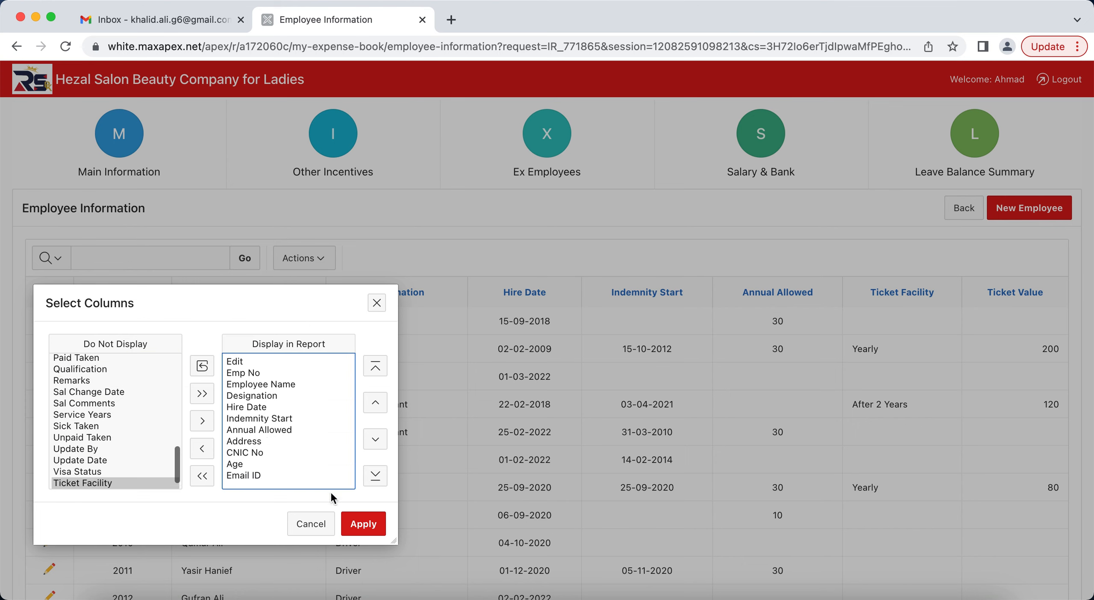
pyautogui.click(363, 524)
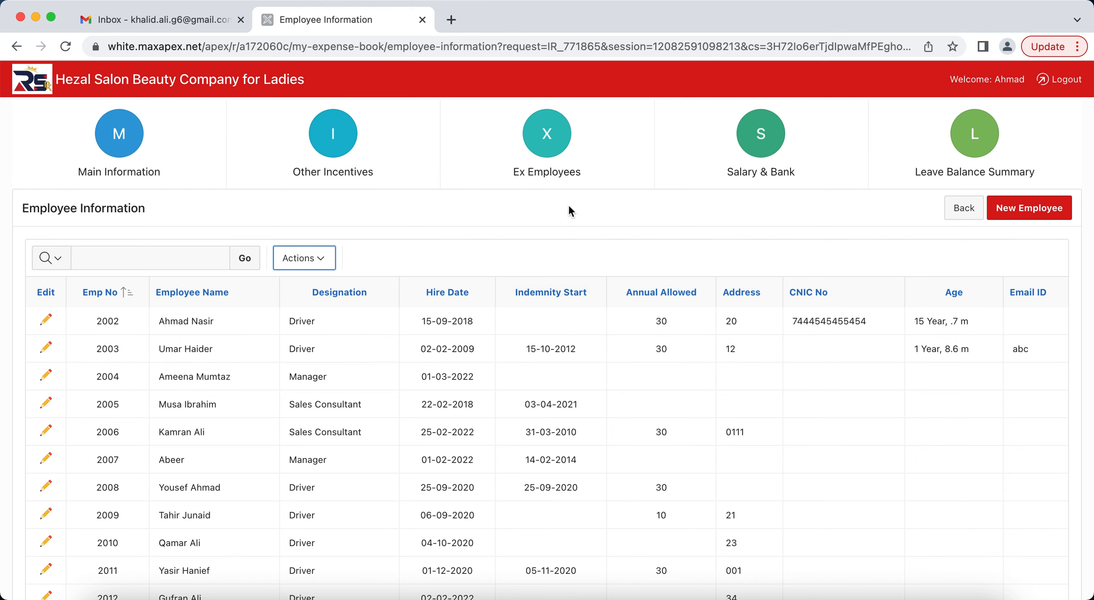
# Step: View the Ex Employees report and switch to the Salary & Bank report
pyautogui.click(557, 147)
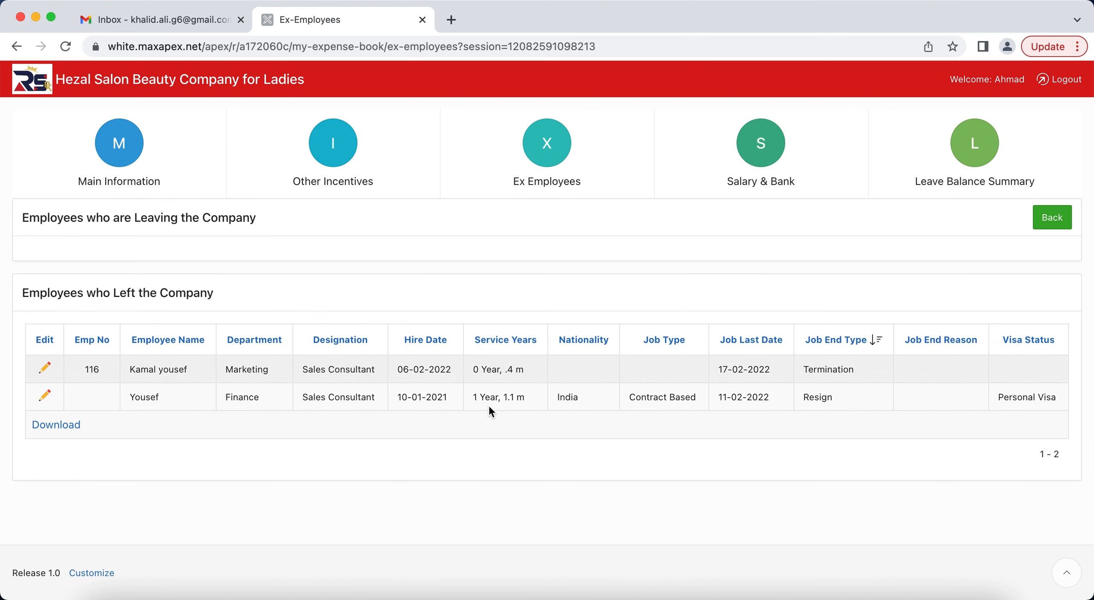
pyautogui.click(776, 159)
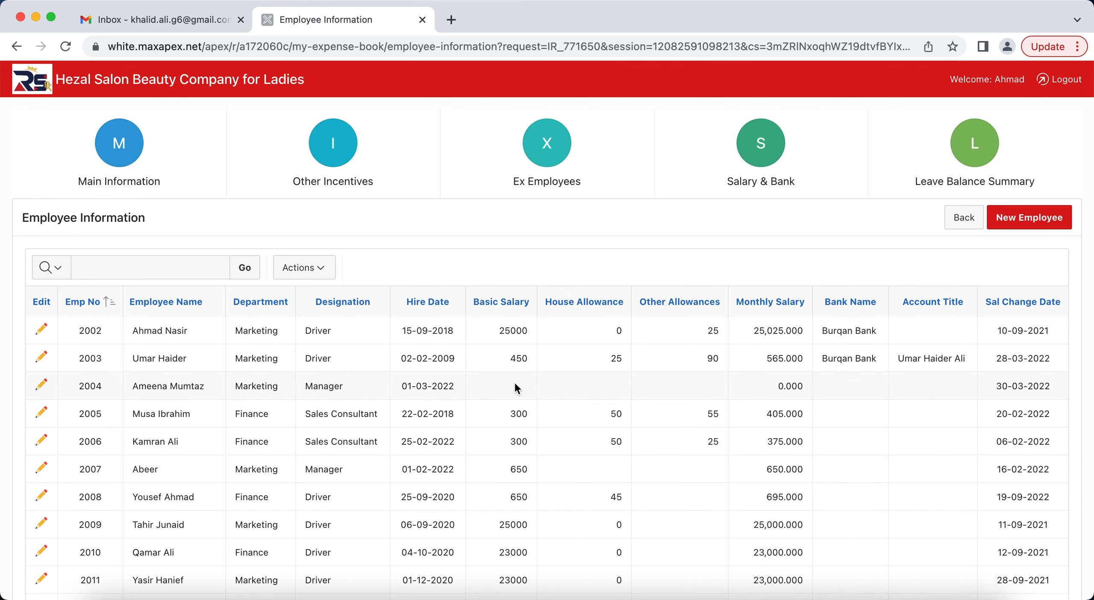
# Step: Add the Iban No column to the Salary & Bank report, placed just before Sal Change Date, and apply the selection
pyautogui.click(318, 267)
pyautogui.click(303, 304)
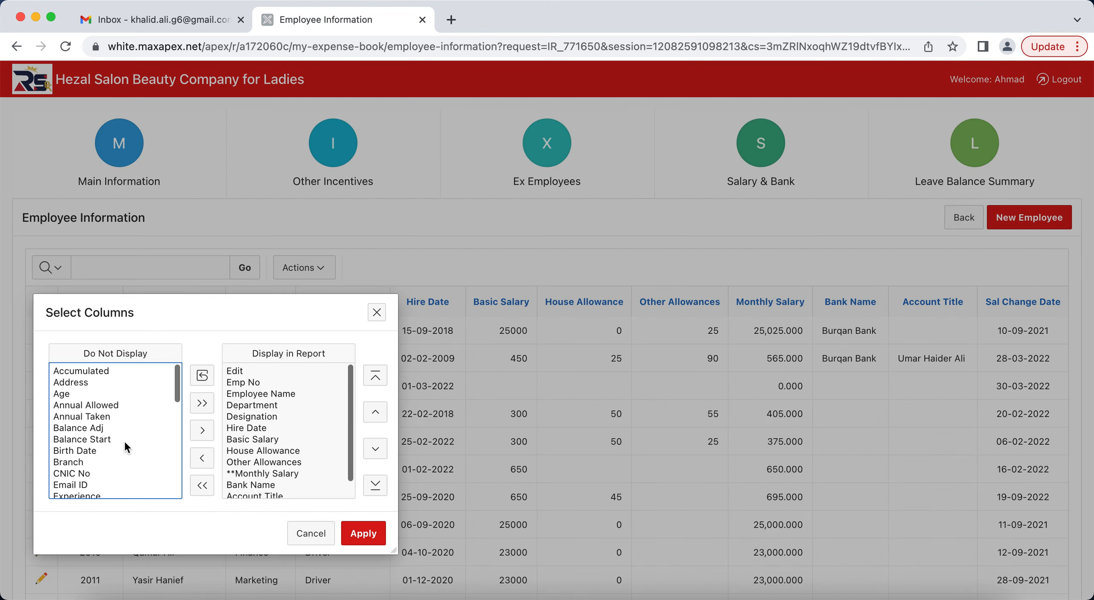
pyautogui.click(71, 450)
pyautogui.press('Down')
pyautogui.press('Down')
pyautogui.press('Down')
pyautogui.press('Down')
pyautogui.press('Down')
pyautogui.press('Down')
pyautogui.press('Down')
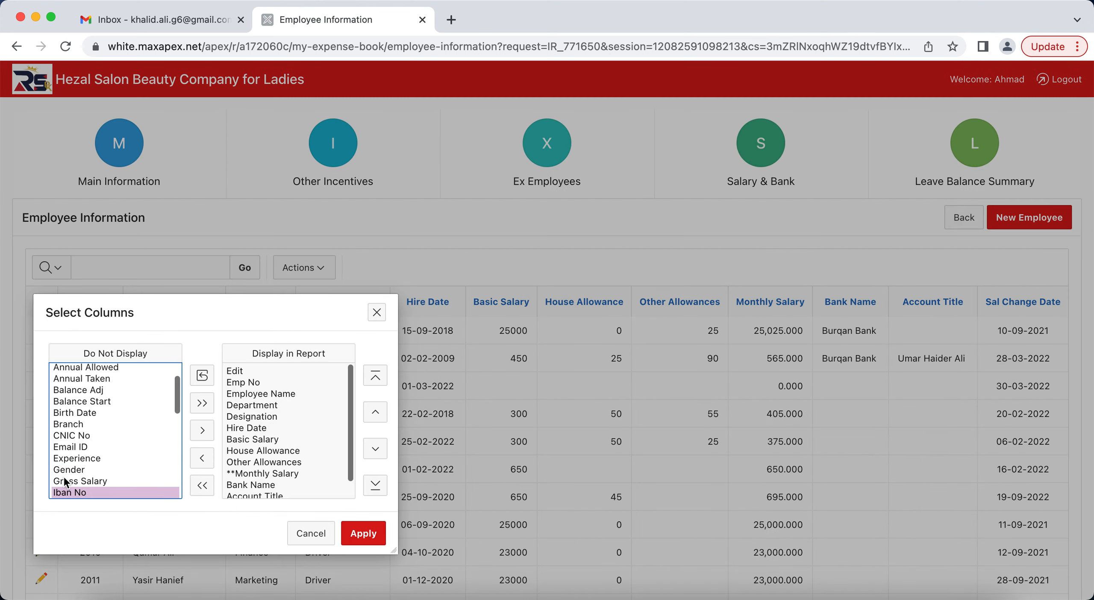
pyautogui.doubleClick(69, 491)
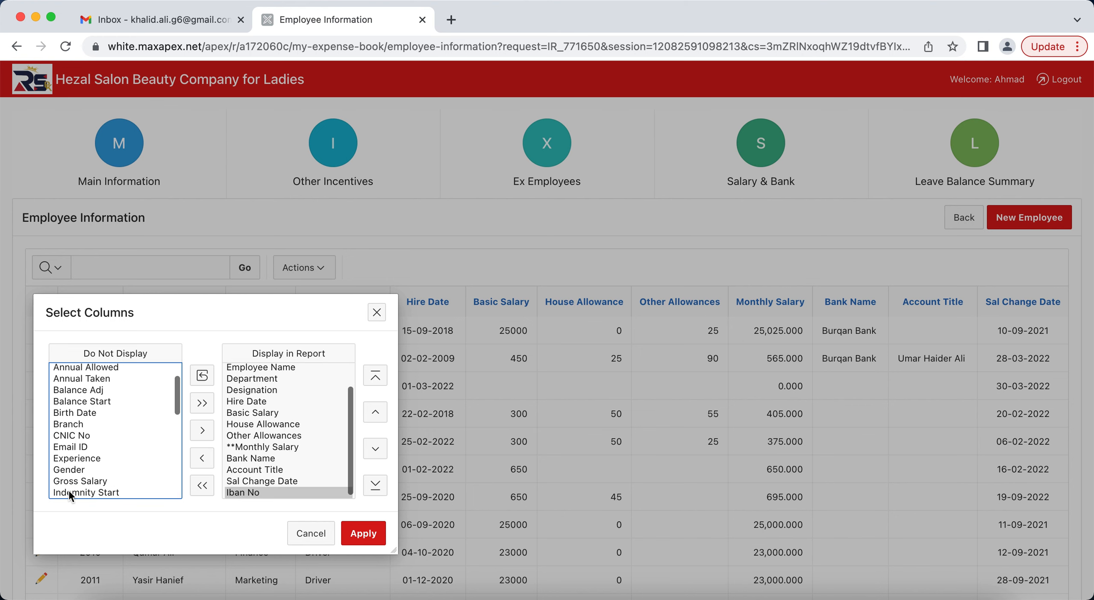
pyautogui.click(374, 413)
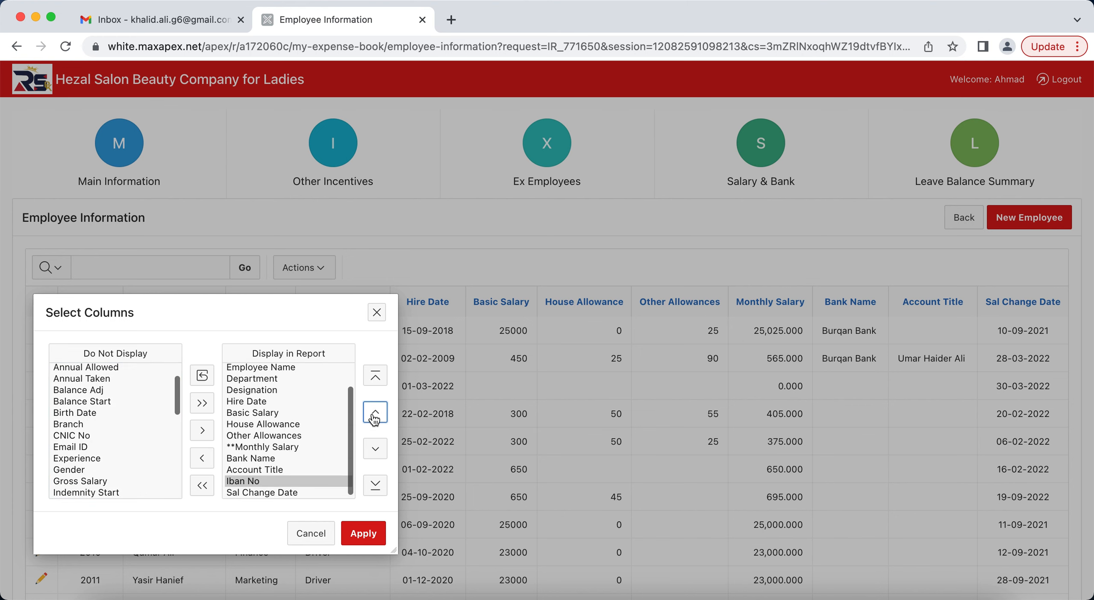
pyautogui.click(372, 533)
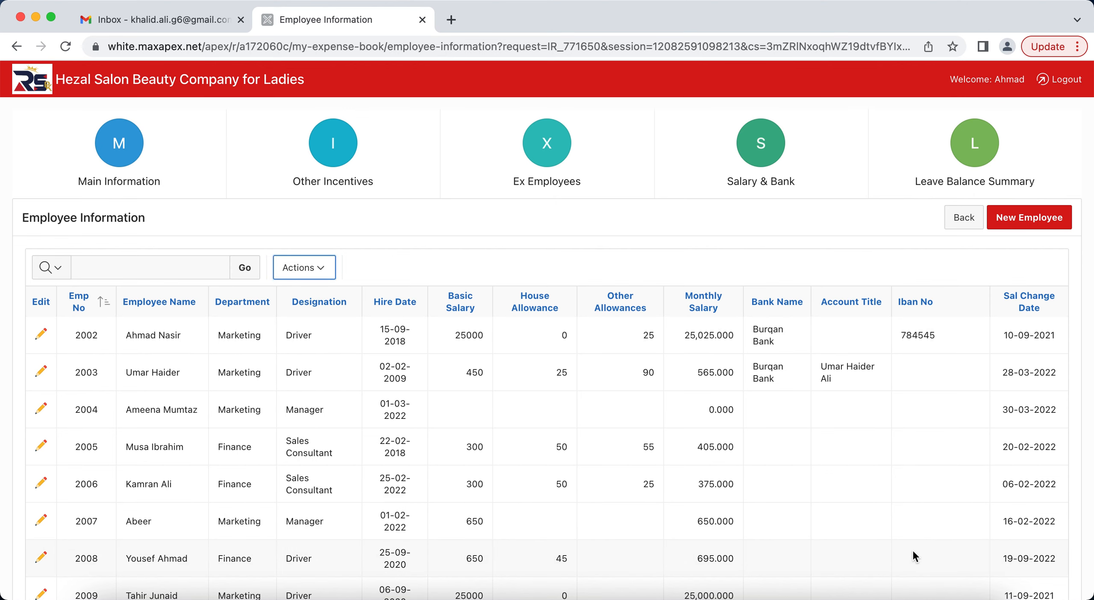
# Step: Look through the Salary & Bank report and hide its Sal Change Date column
pyautogui.scroll(-10, 912, 549)
pyautogui.scroll(-3, 911, 548)
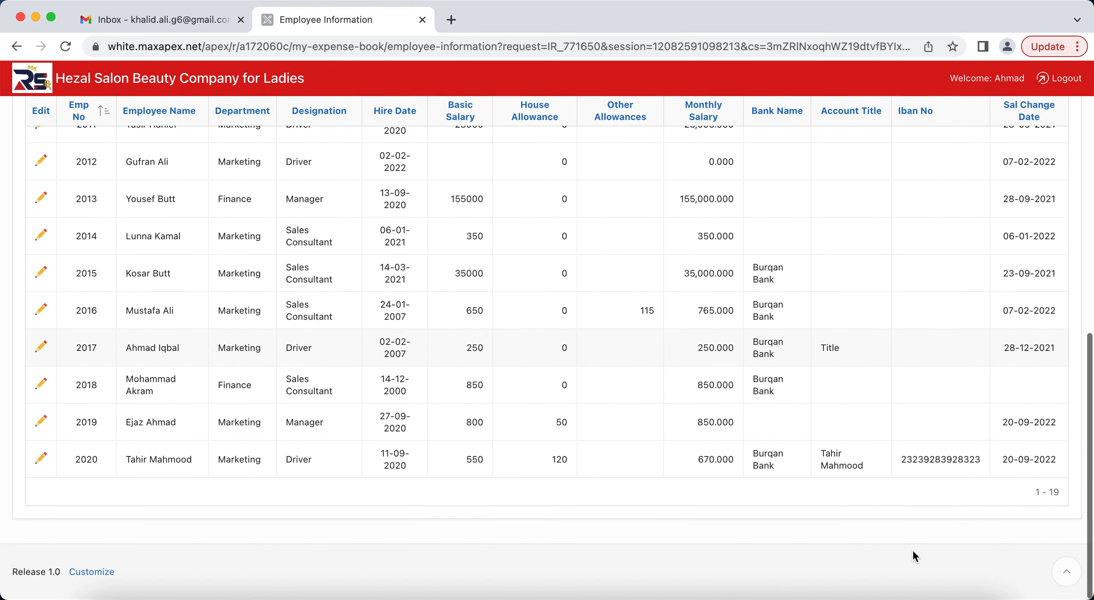
pyautogui.scroll(10, 949, 280)
pyautogui.scroll(4, 949, 280)
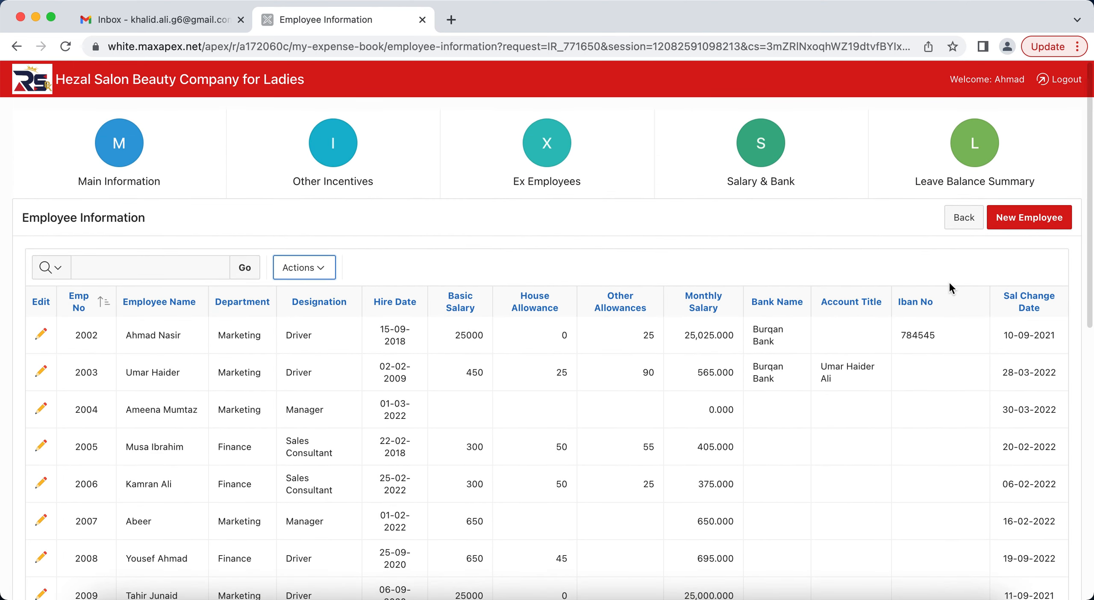
pyautogui.click(1034, 303)
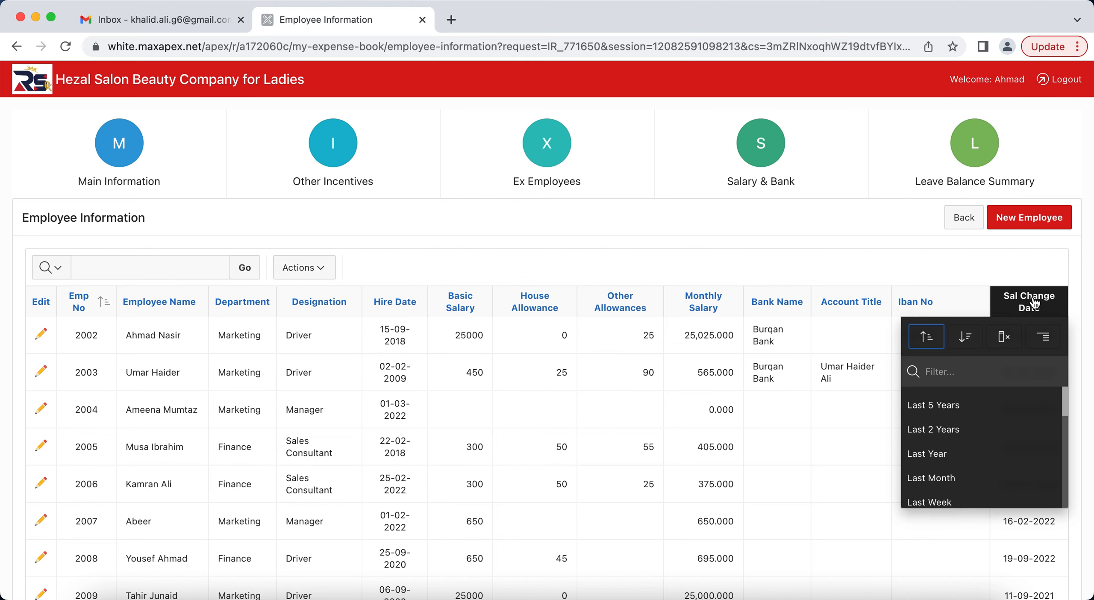
pyautogui.click(999, 344)
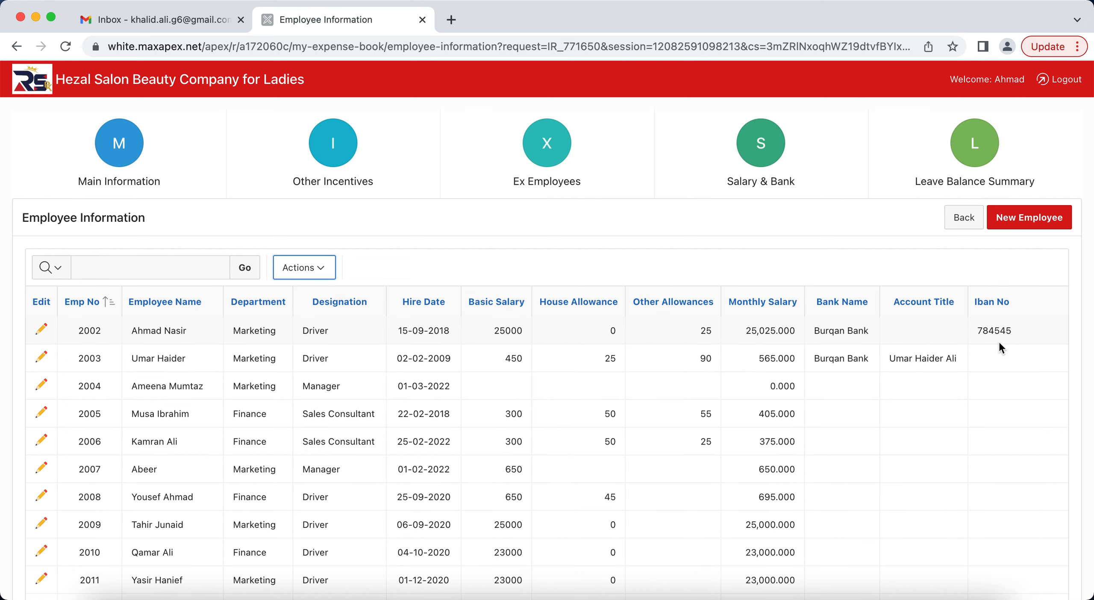
# Step: Switch to the Leave Balance Summary report and review its balance start dates, leave balances and leave values
pyautogui.click(983, 154)
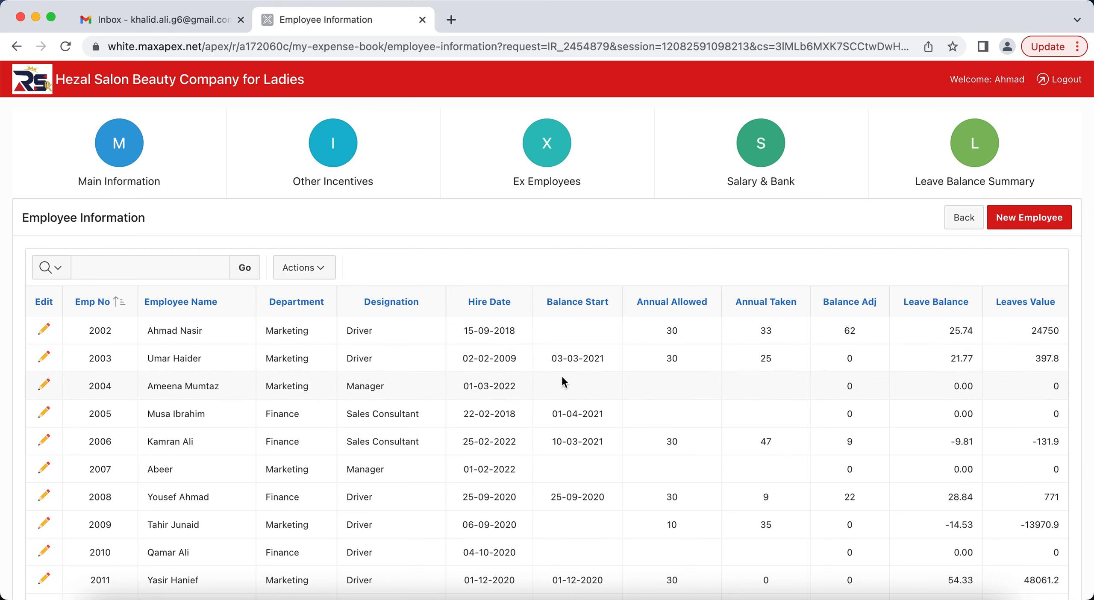
pyautogui.tripleClick(580, 357)
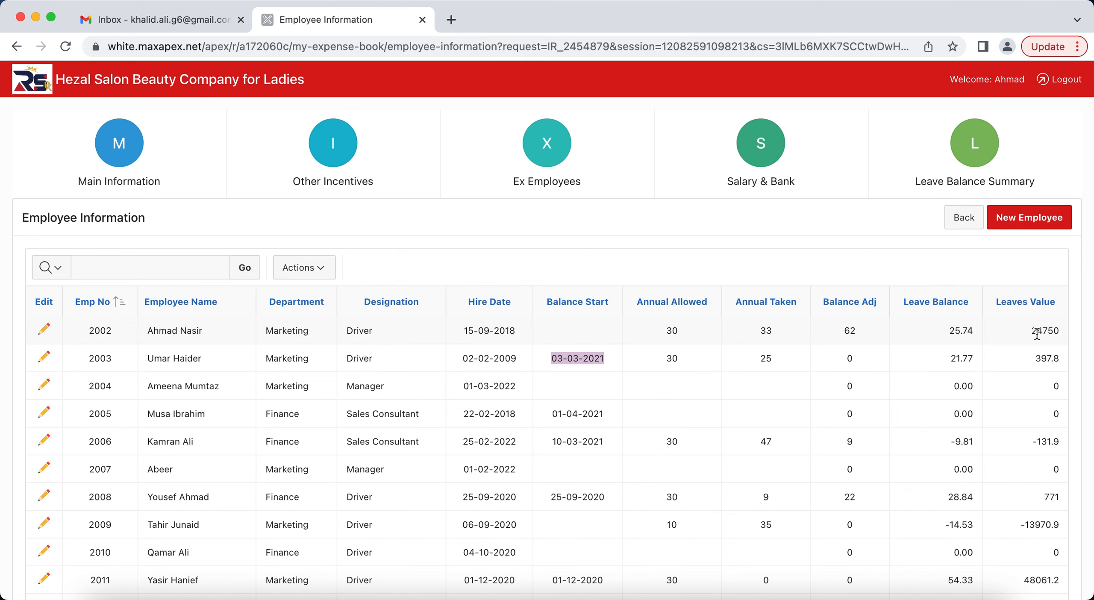
pyautogui.scroll(-10, 1012, 555)
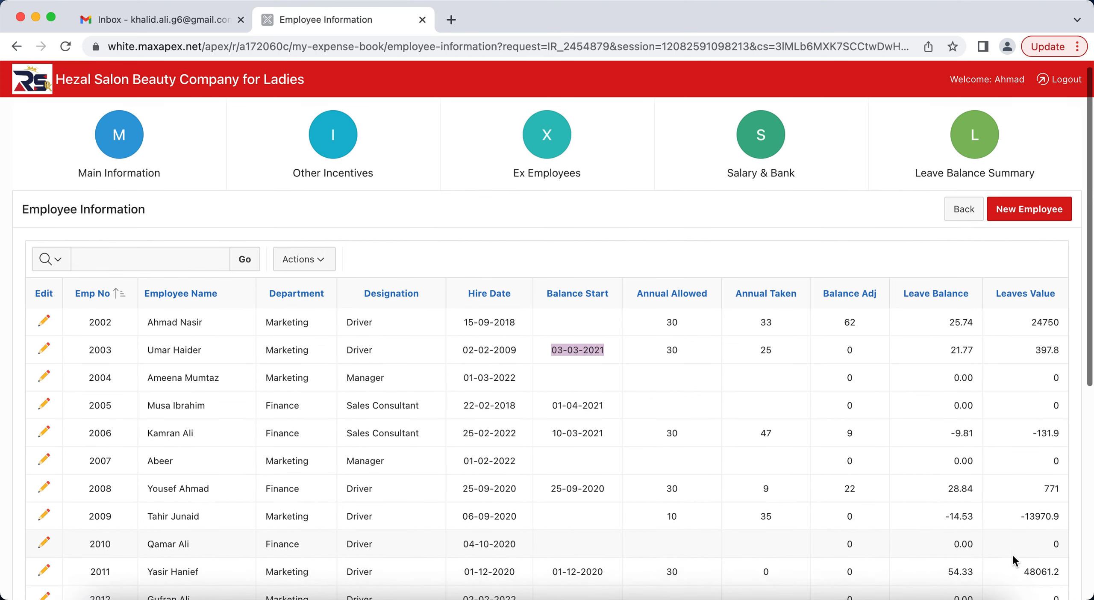
pyautogui.scroll(10, 1012, 554)
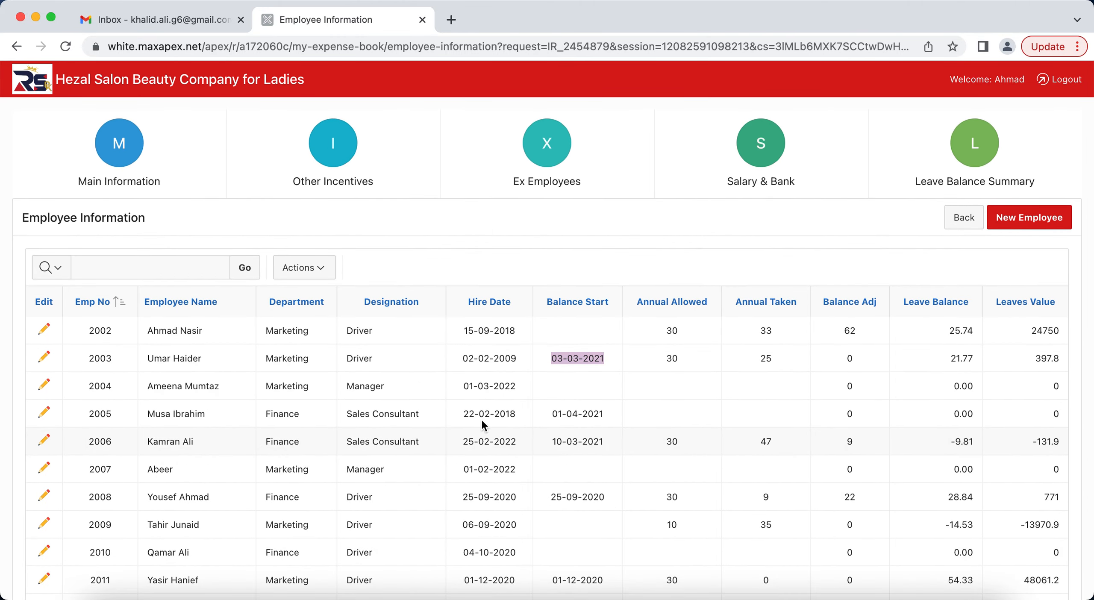
# Step: Return to the Main Information report and look through the employee list
pyautogui.click(114, 146)
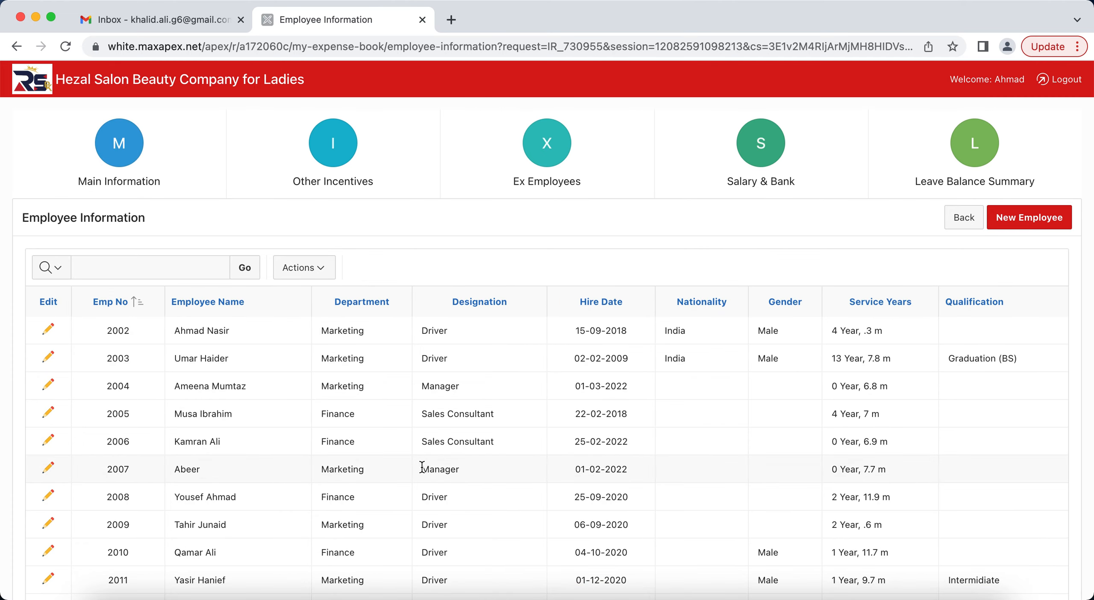
pyautogui.scroll(-7, 421, 467)
pyautogui.scroll(7, 422, 467)
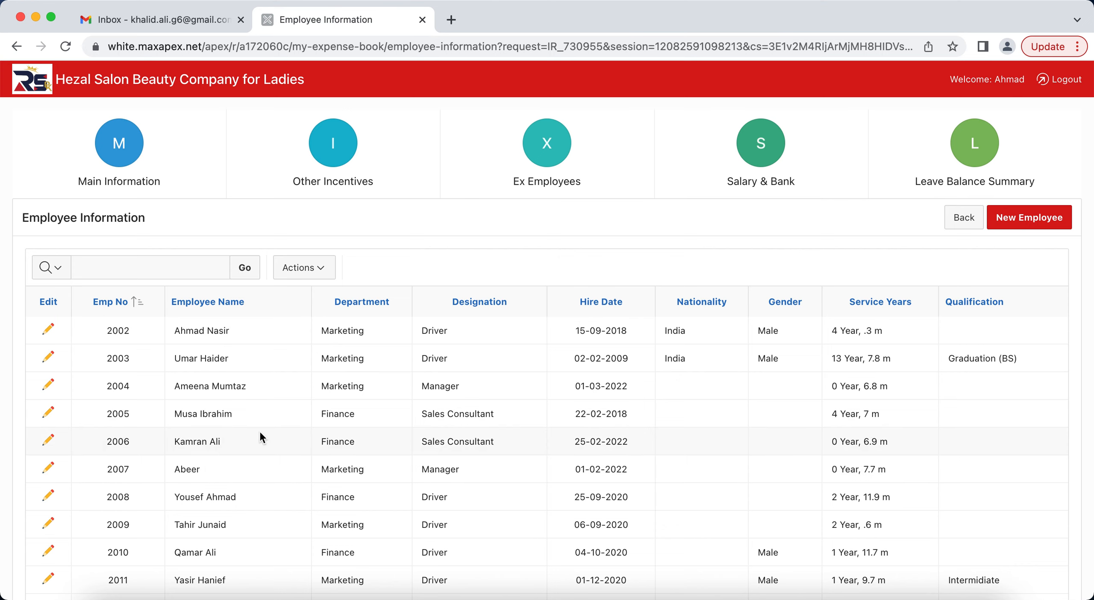
# Step: Open the record of the second listed employee and review the basic information, including change date and department
pyautogui.click(48, 358)
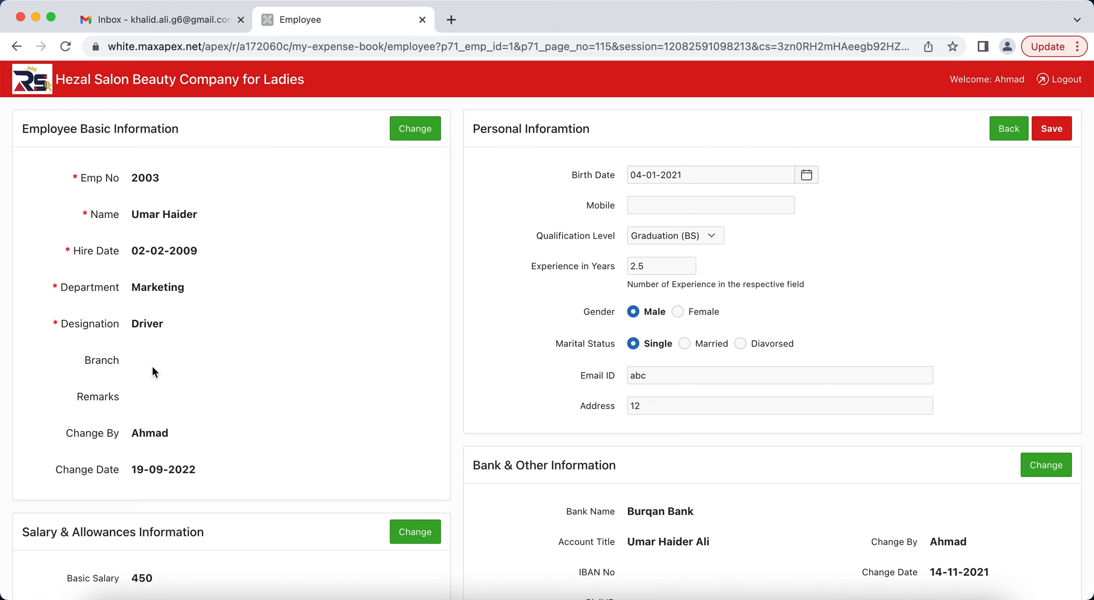
pyautogui.tripleClick(68, 131)
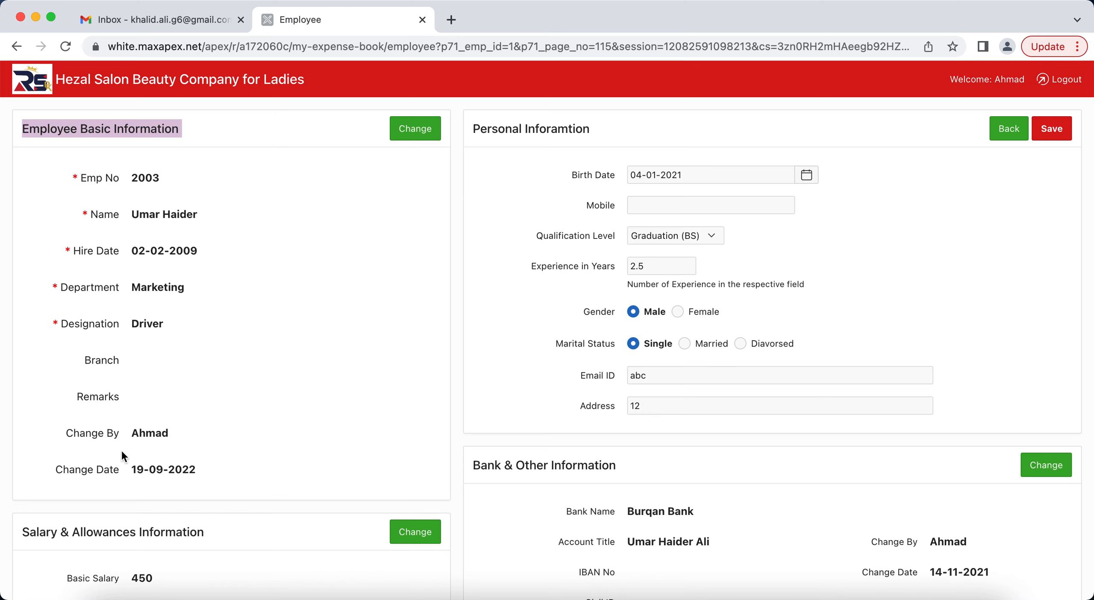
pyautogui.tripleClick(178, 470)
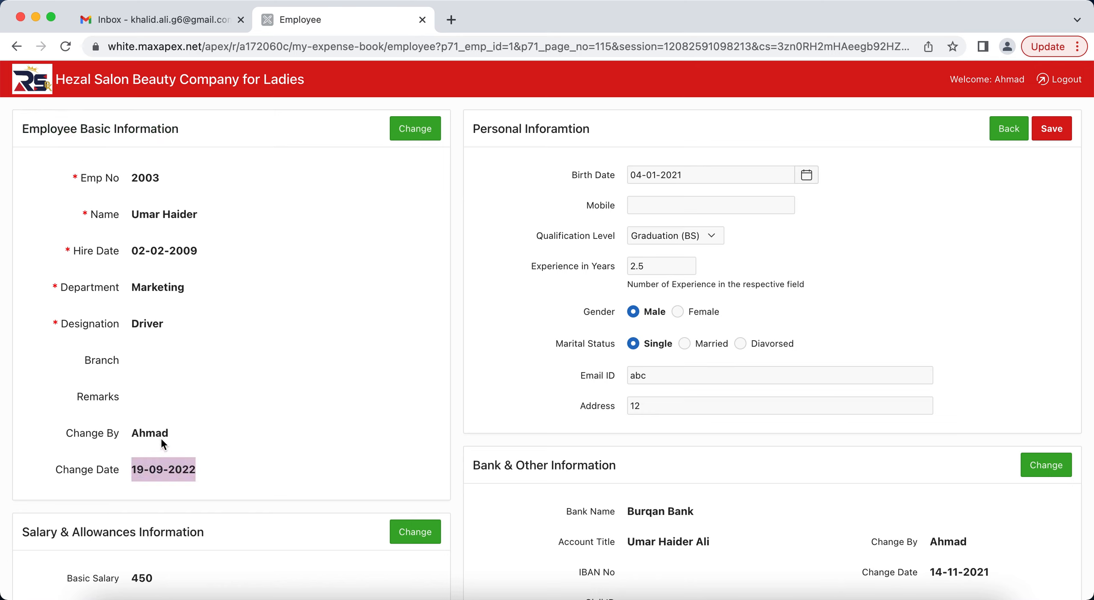
pyautogui.tripleClick(159, 290)
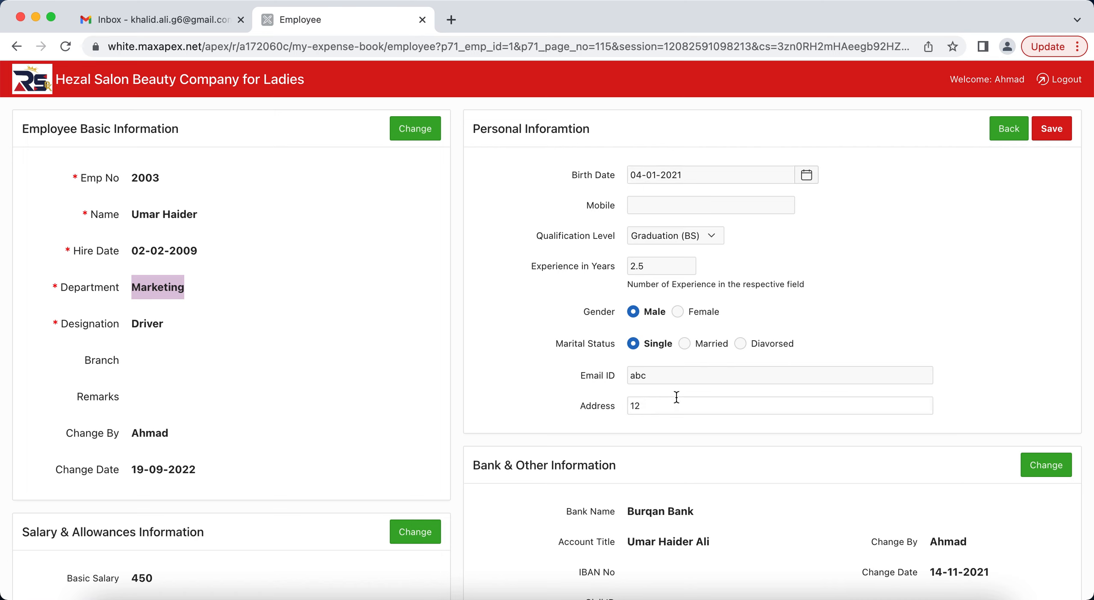
# Step: Set the employee's marital status to Married and view the available Qualification Level options, keeping Graduation (BS)
pyautogui.click(685, 345)
pyautogui.doubleClick(665, 268)
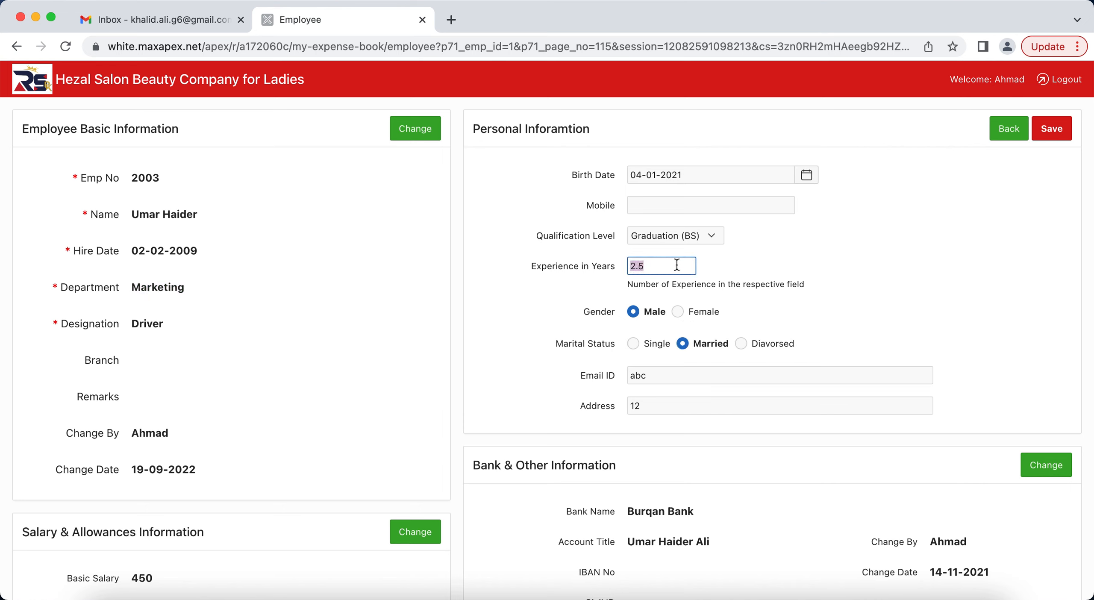
pyautogui.click(714, 235)
pyautogui.click(713, 236)
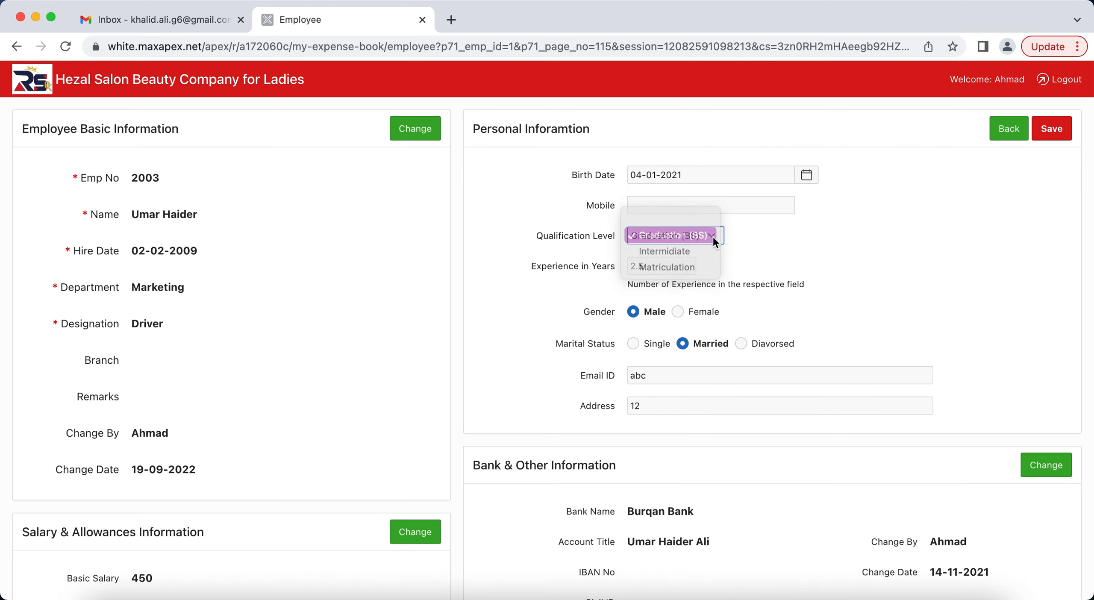
pyautogui.click(713, 236)
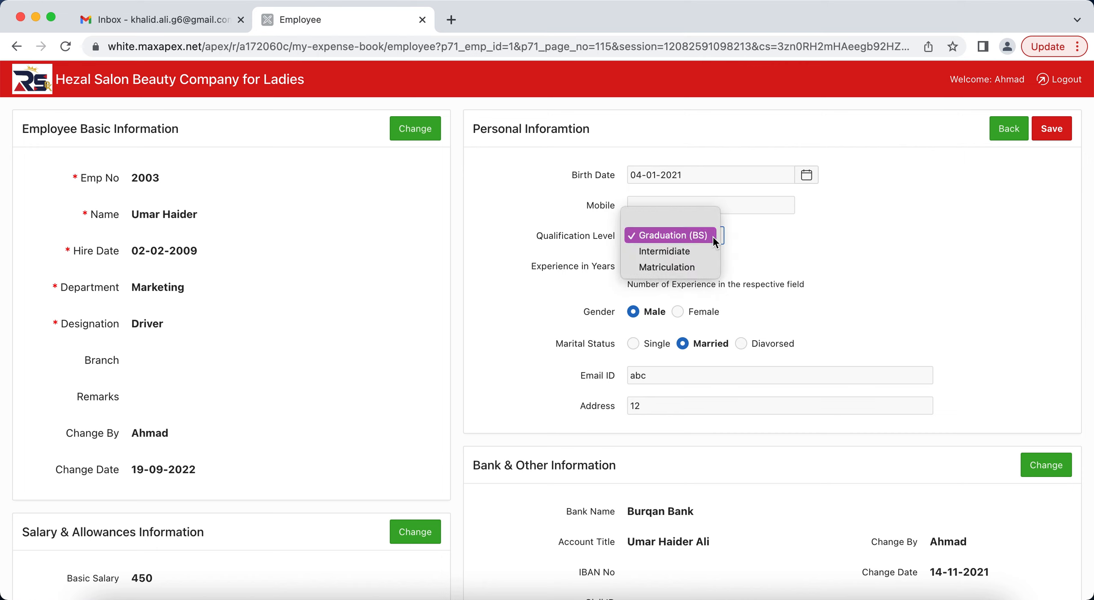
pyautogui.click(755, 249)
pyautogui.click(702, 237)
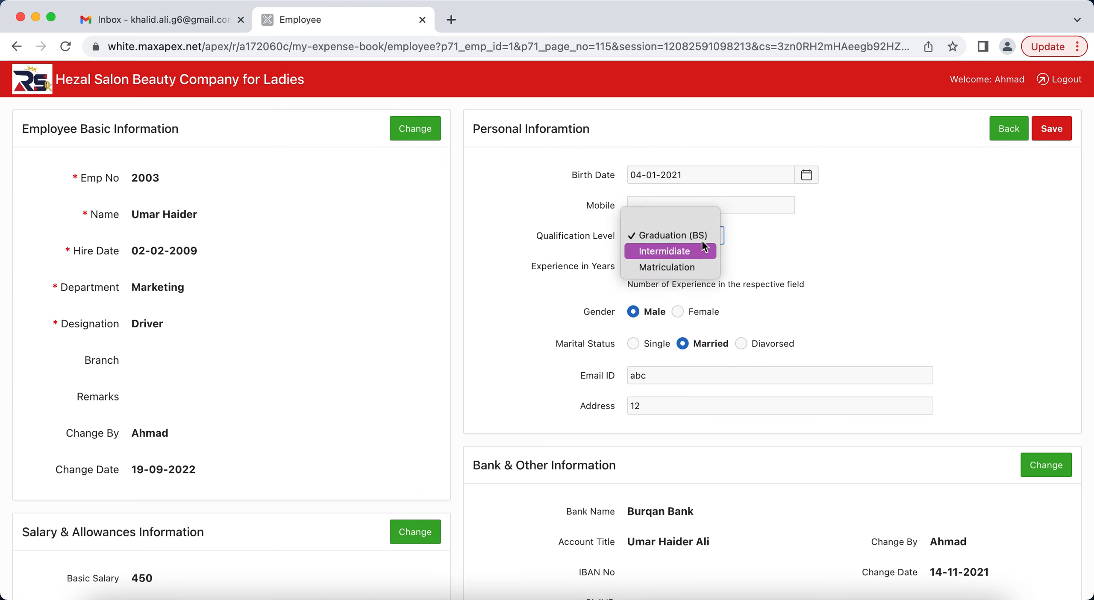
pyautogui.click(781, 271)
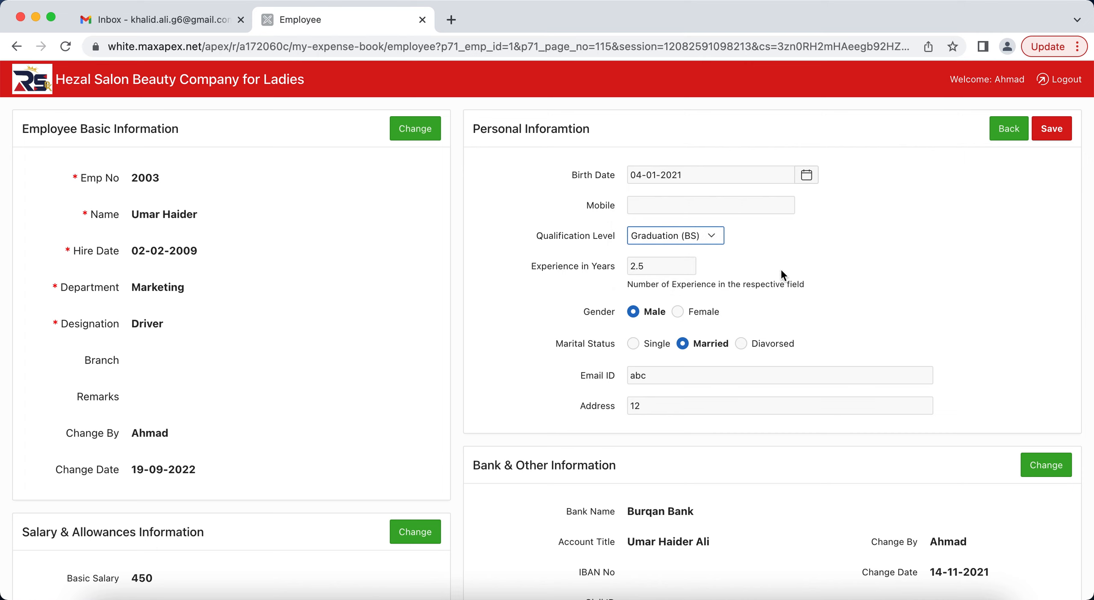
# Step: Review the employee's Bank & Other Information and the Salary & Allowances Information, including the account title, house allowance and comments
pyautogui.scroll(-6, 781, 269)
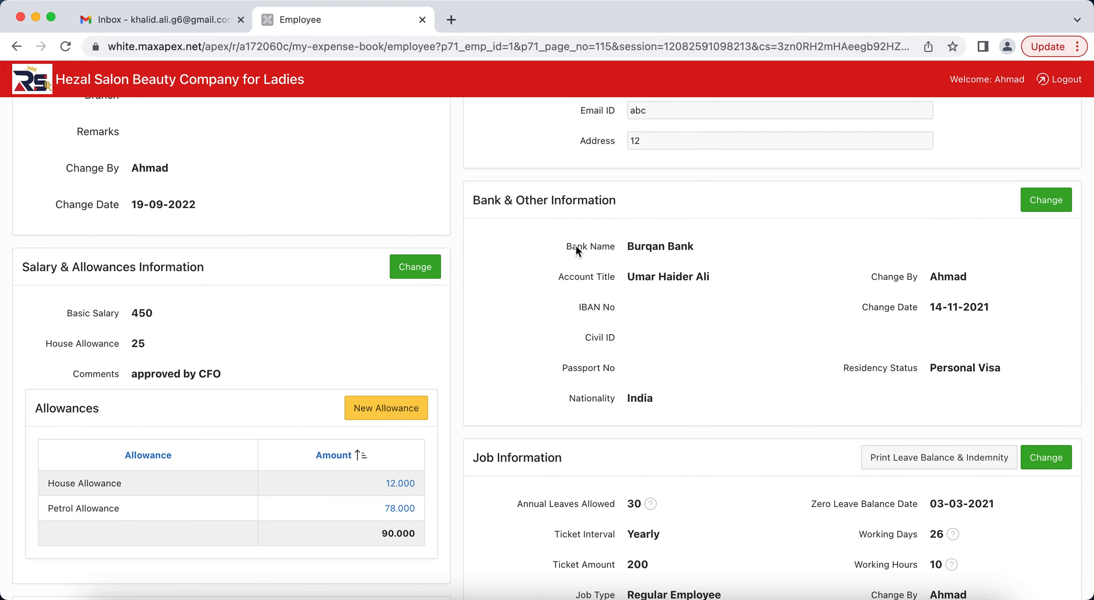
pyautogui.tripleClick(641, 272)
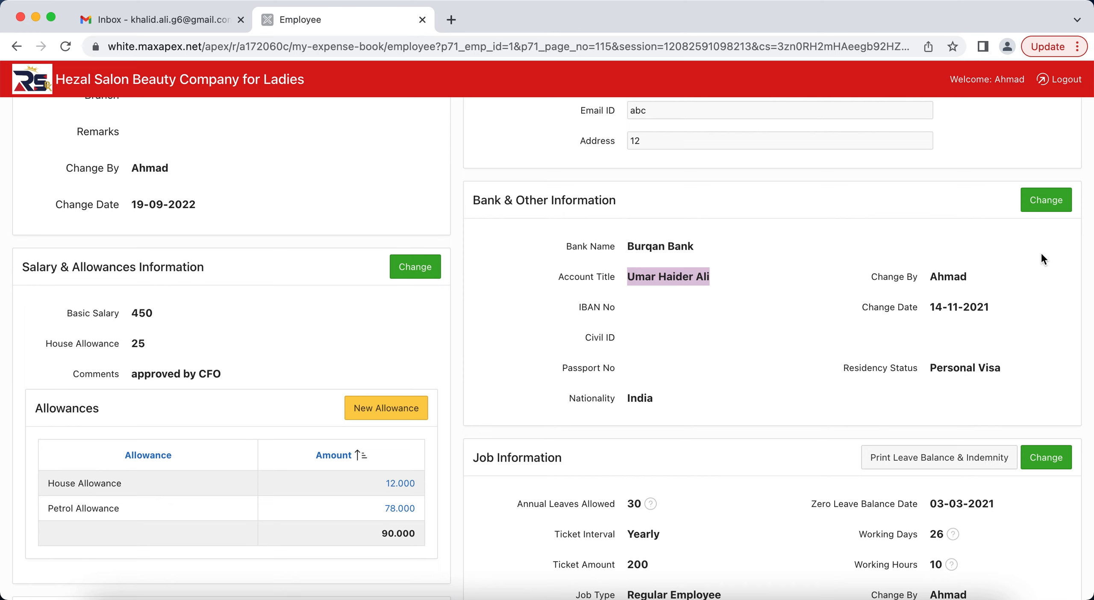
pyautogui.doubleClick(946, 277)
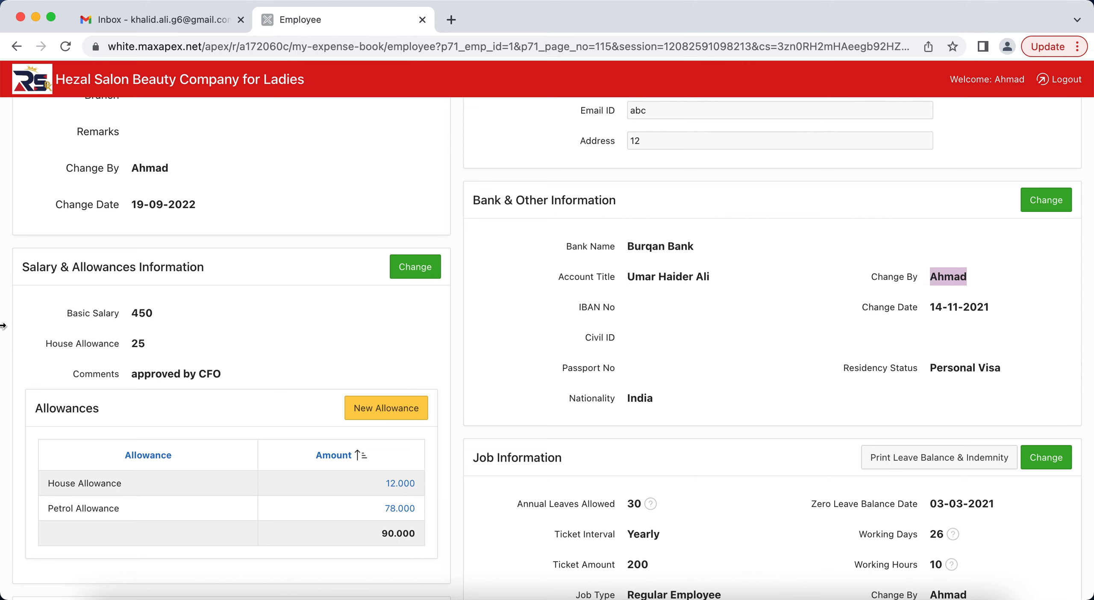
pyautogui.doubleClick(137, 344)
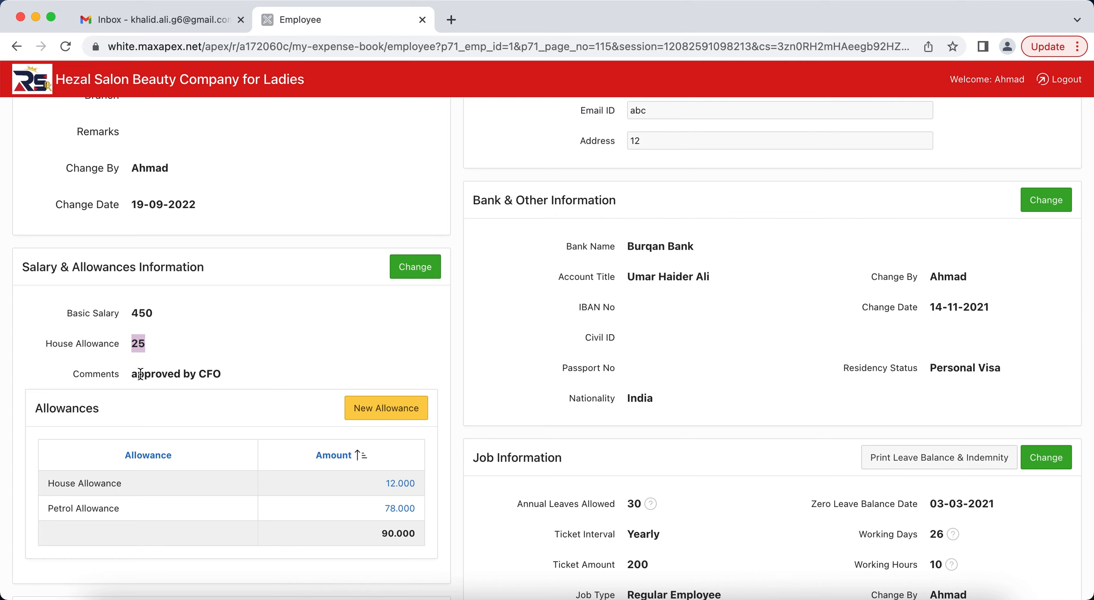
pyautogui.tripleClick(170, 370)
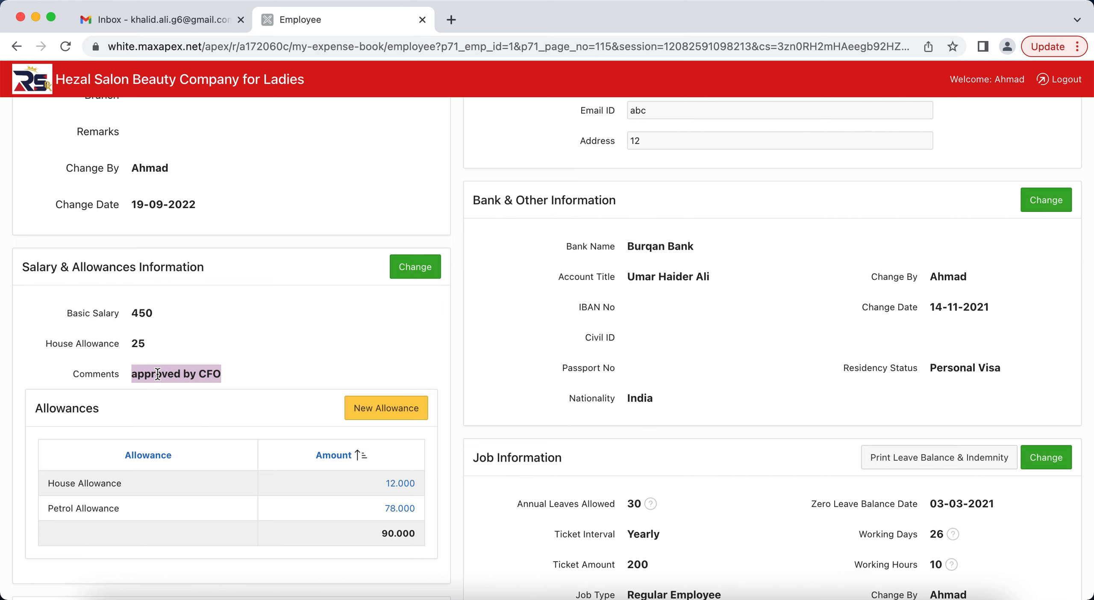
# Step: Review the Job Information section, covering annual leaves allowed, ticket interval, ticket amount and job type
pyautogui.scroll(-4, 158, 374)
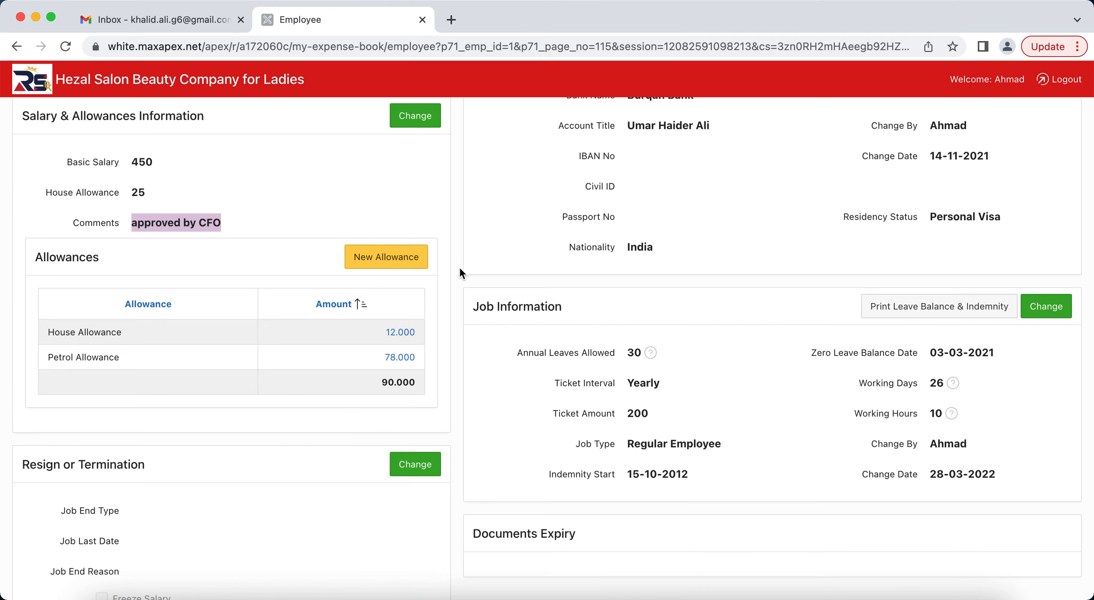
pyautogui.scroll(-3, 711, 423)
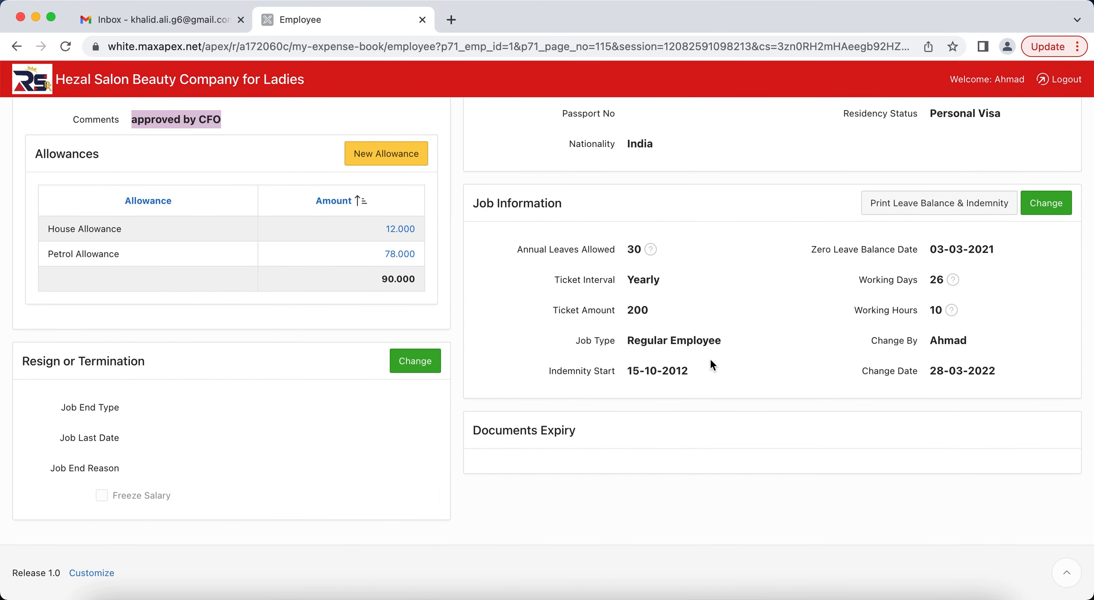
pyautogui.doubleClick(633, 250)
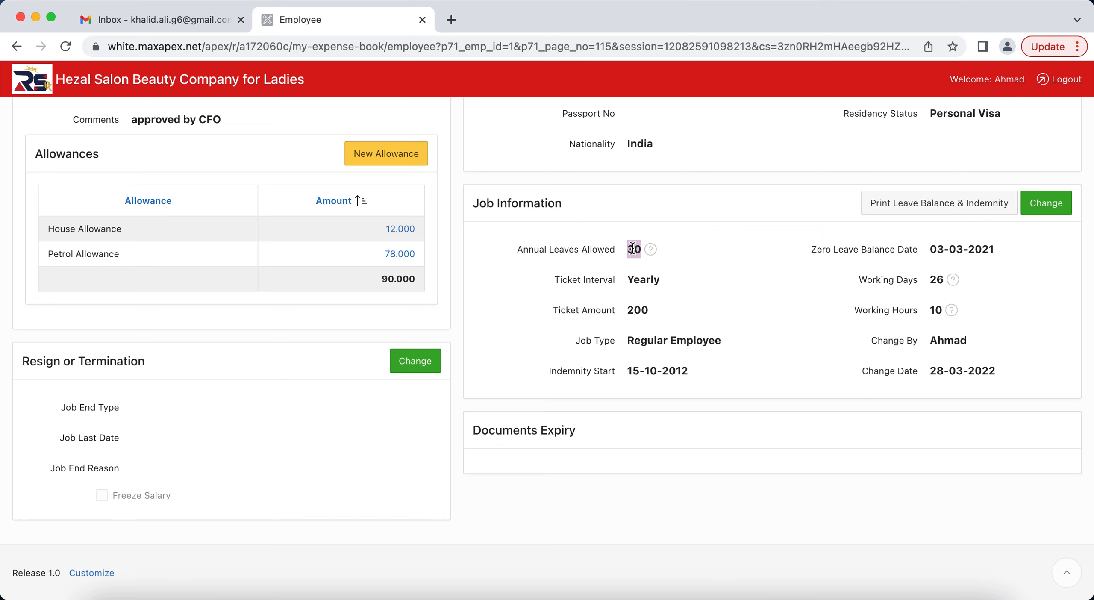
pyautogui.doubleClick(641, 278)
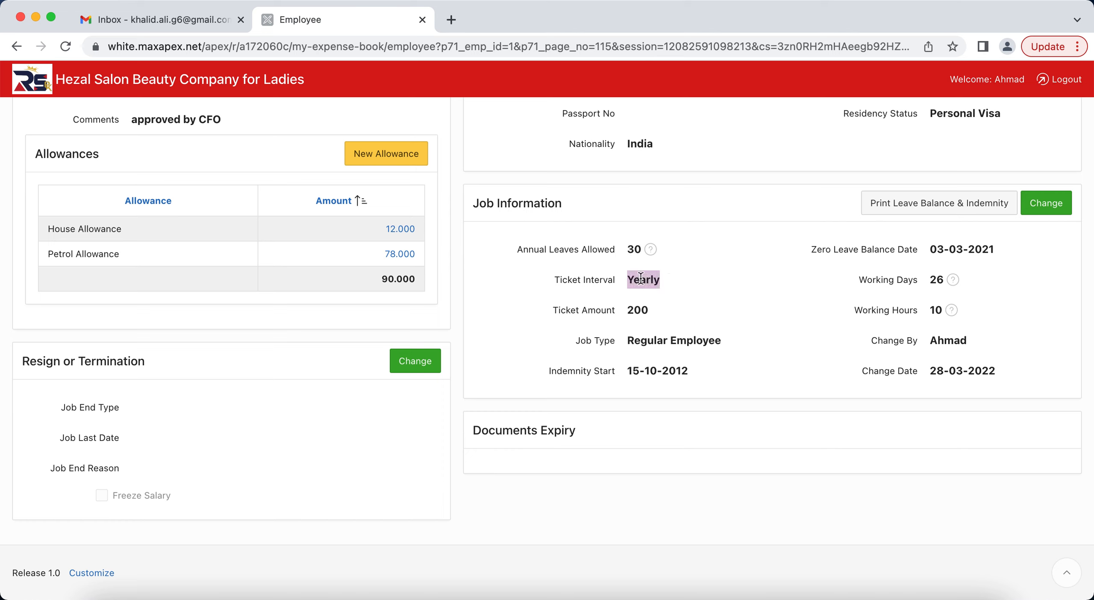
pyautogui.doubleClick(636, 307)
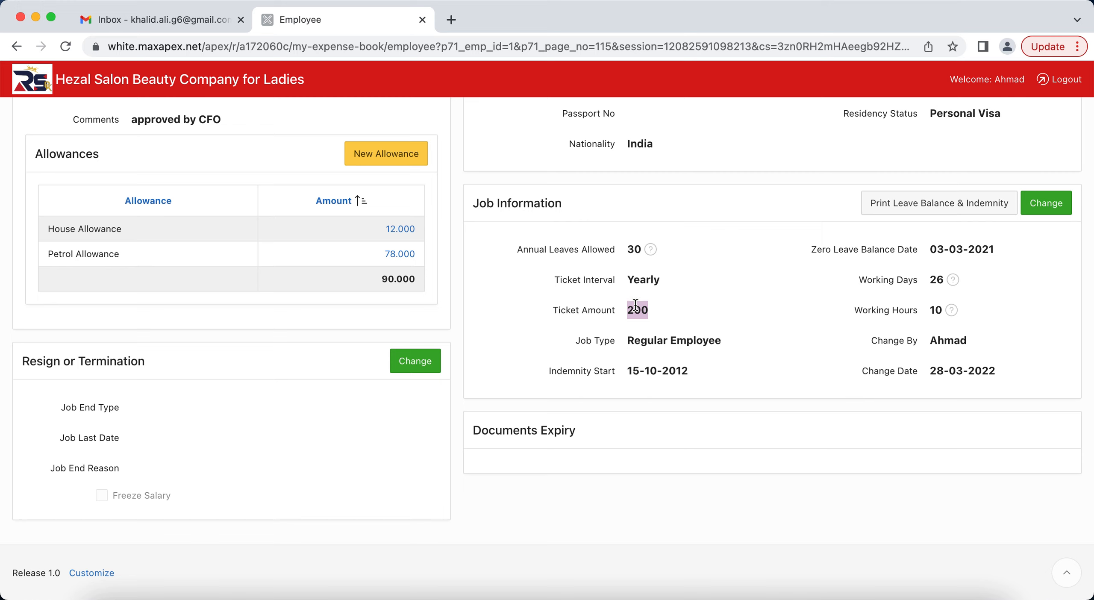
pyautogui.tripleClick(639, 341)
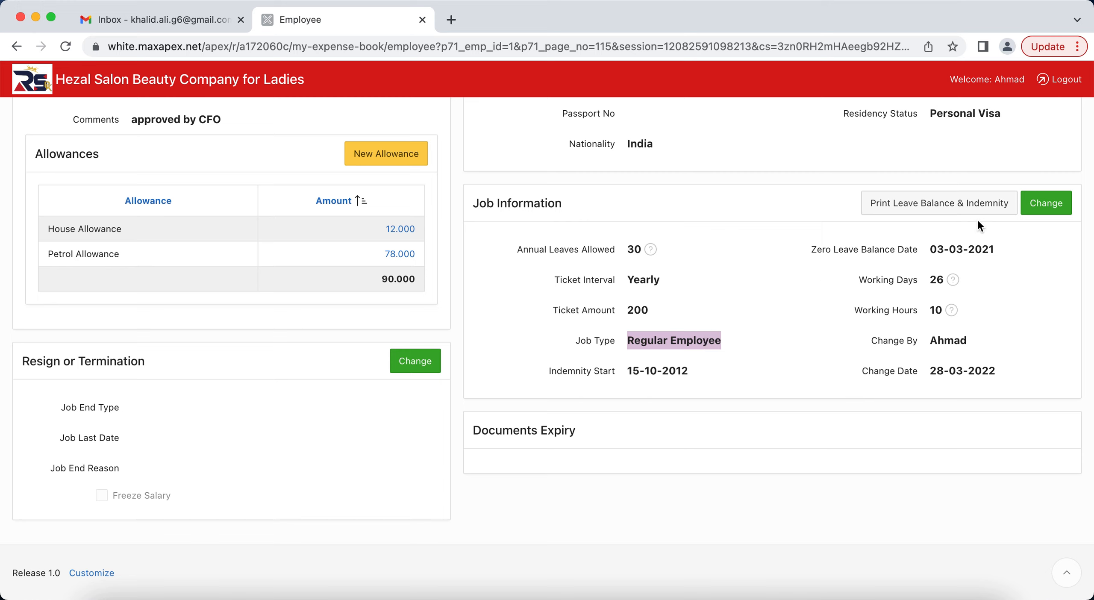
# Step: Open the employee's Job Information for changes and examine the Zero Leave Balance Date, working days, working hours and Job Type options
pyautogui.click(1054, 211)
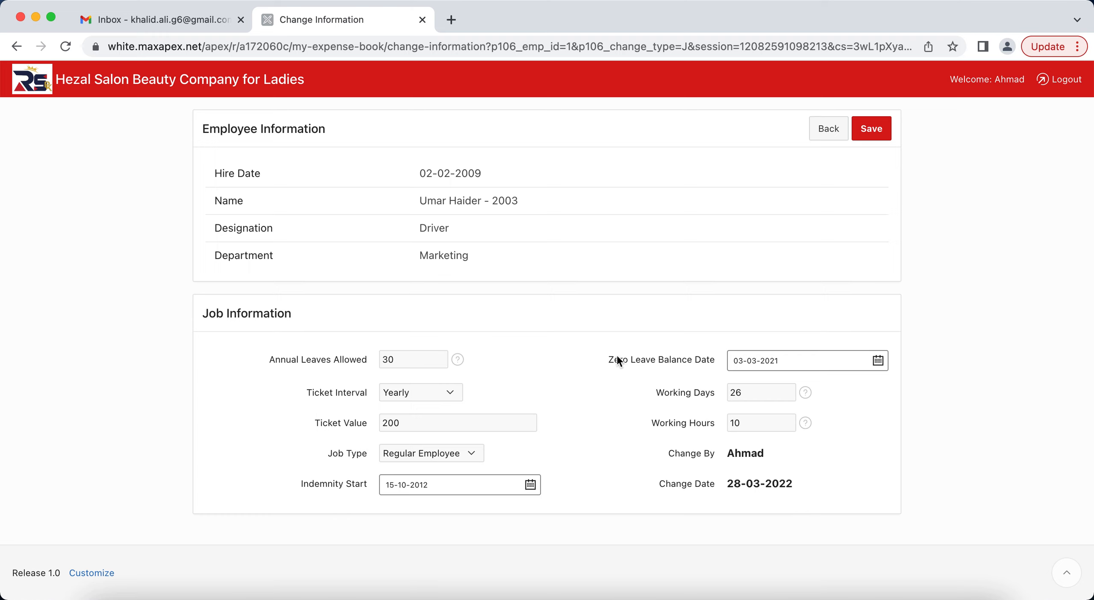
pyautogui.click(799, 362)
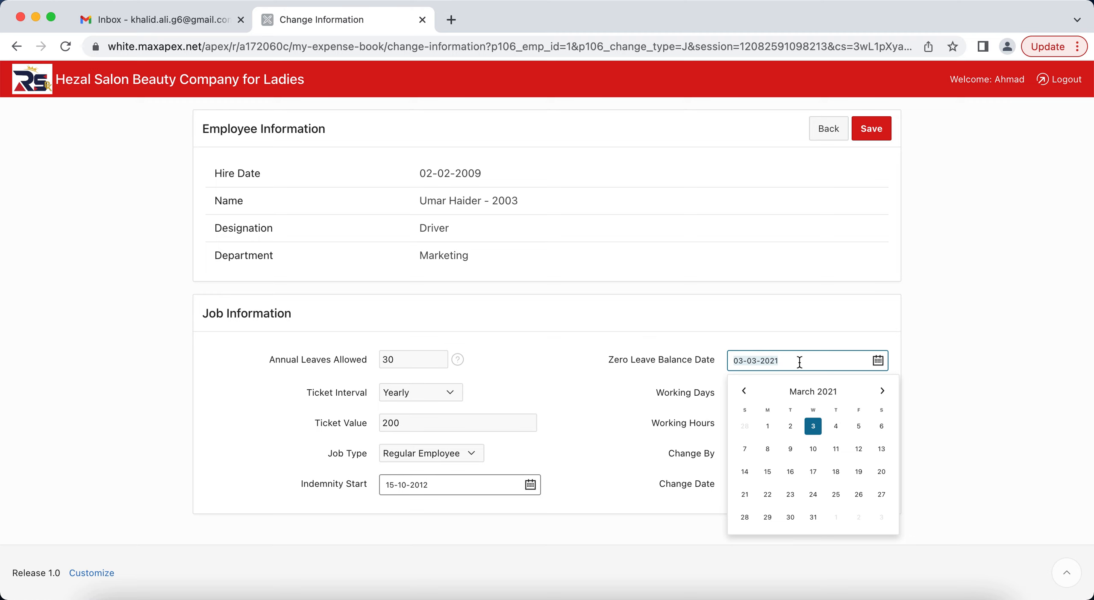
pyautogui.click(802, 331)
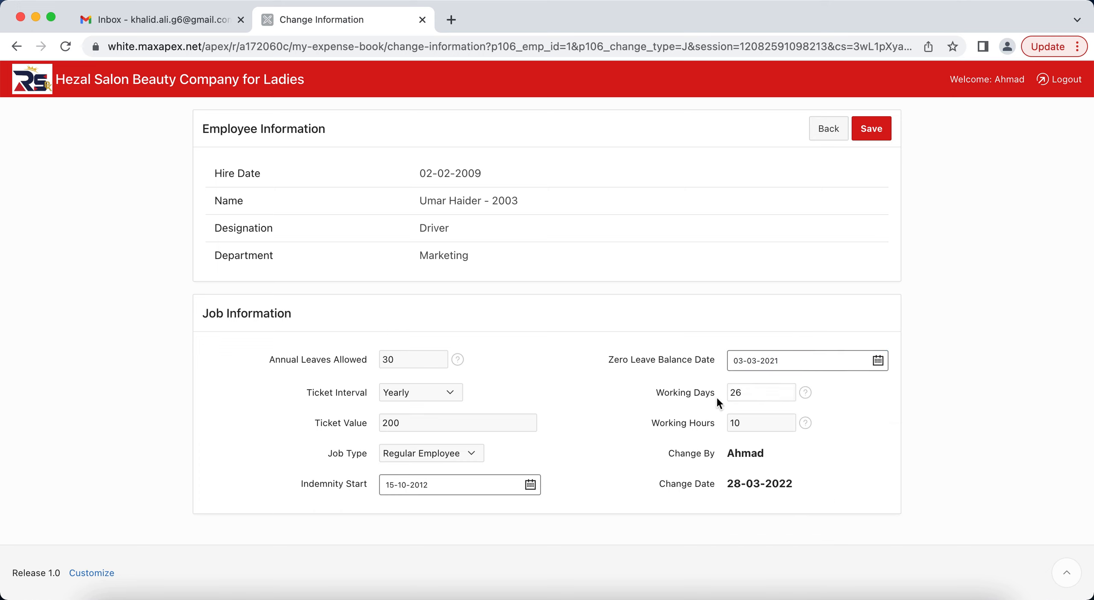
pyautogui.doubleClick(748, 393)
pyautogui.doubleClick(744, 424)
pyautogui.click(437, 450)
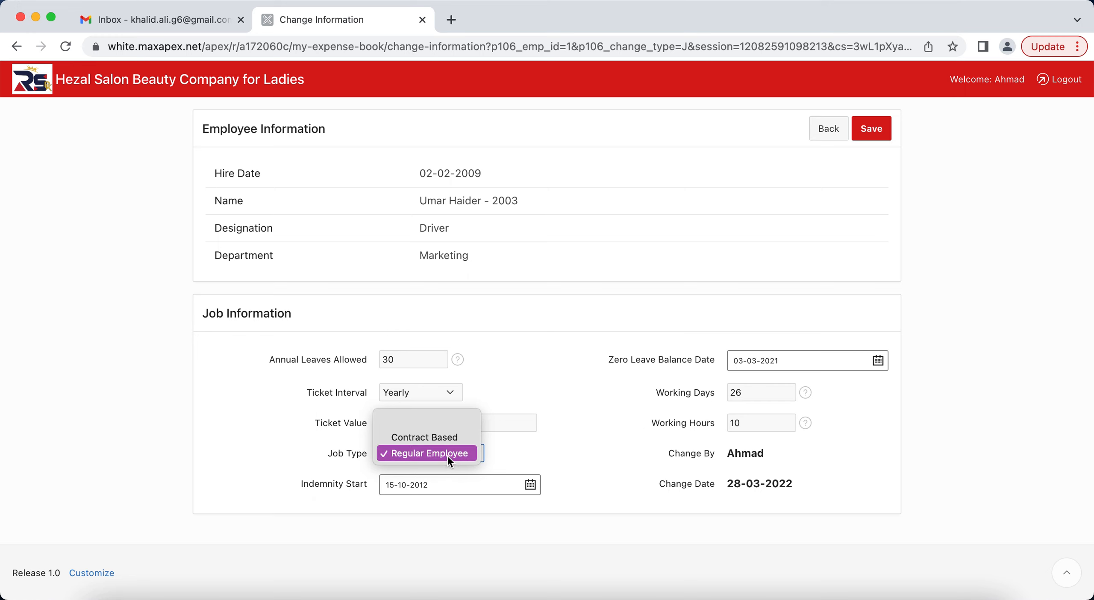
pyautogui.click(530, 410)
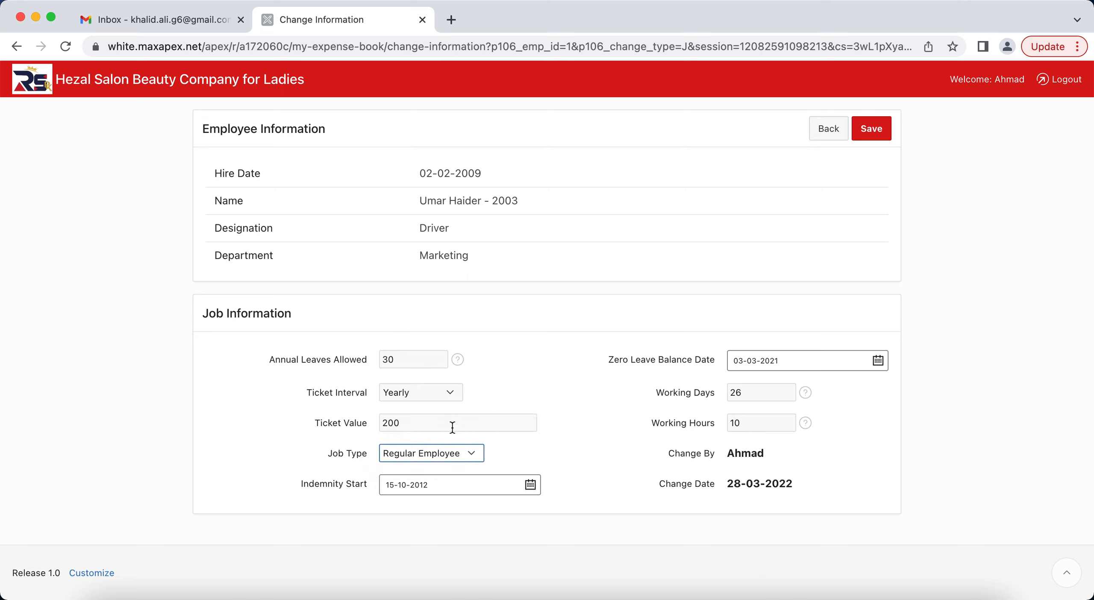
# Step: Clear the Indemnity Start date in the employee's Job Information, leaving the field without a date
pyautogui.click(466, 482)
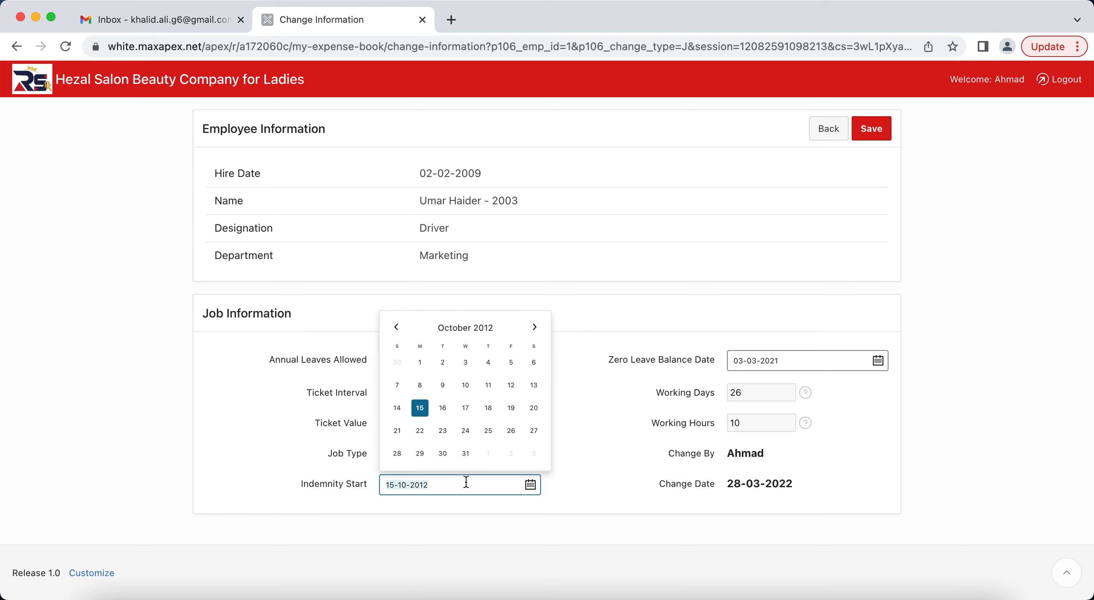
pyautogui.press('BackSpace')
pyautogui.click(608, 467)
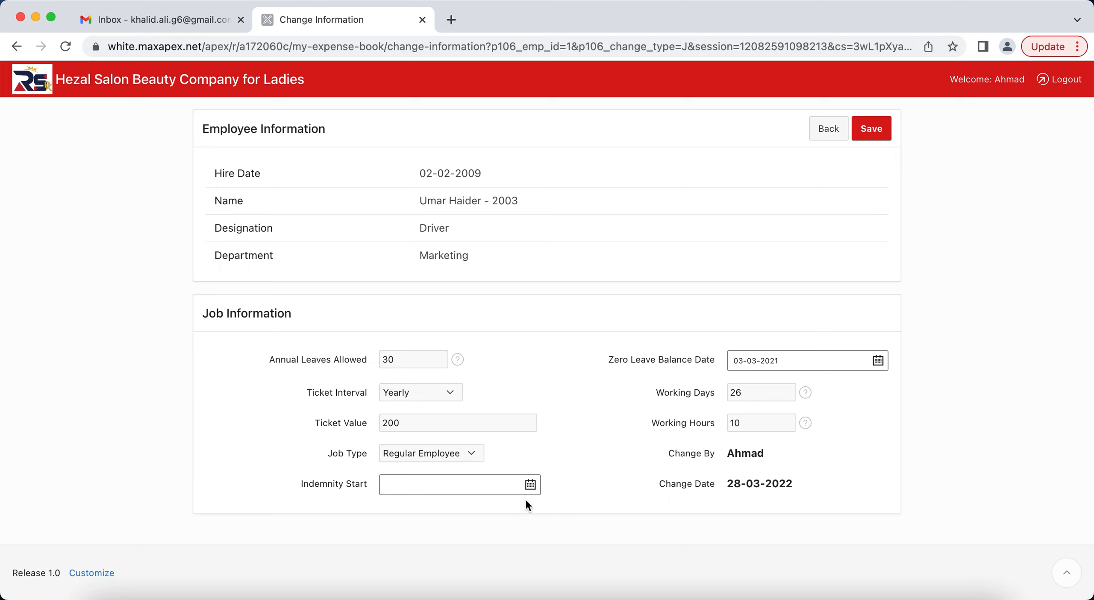
pyautogui.click(473, 489)
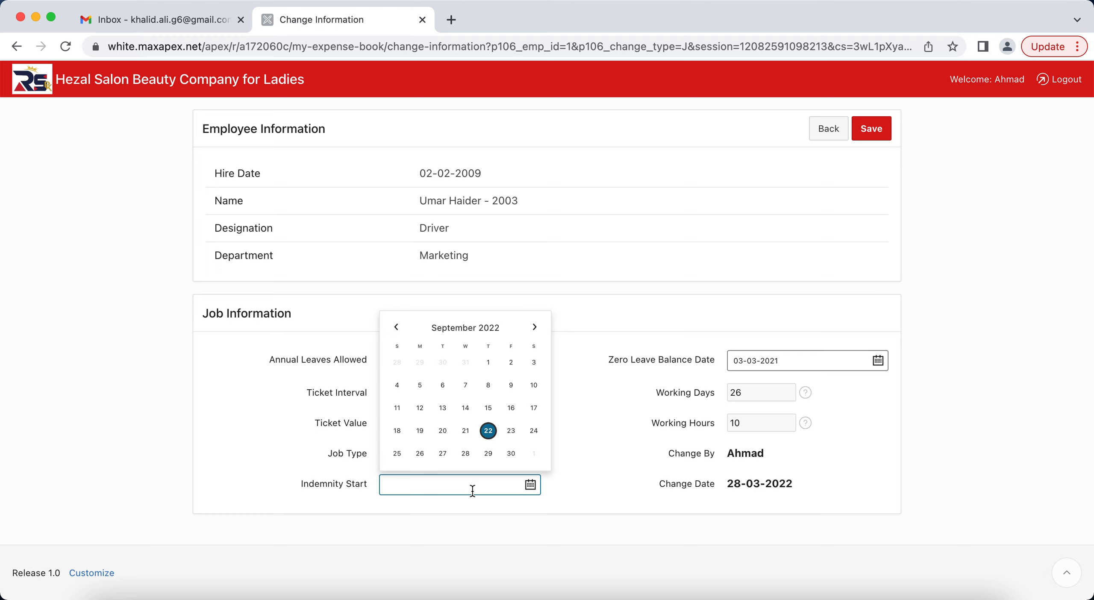
pyautogui.doubleClick(814, 193)
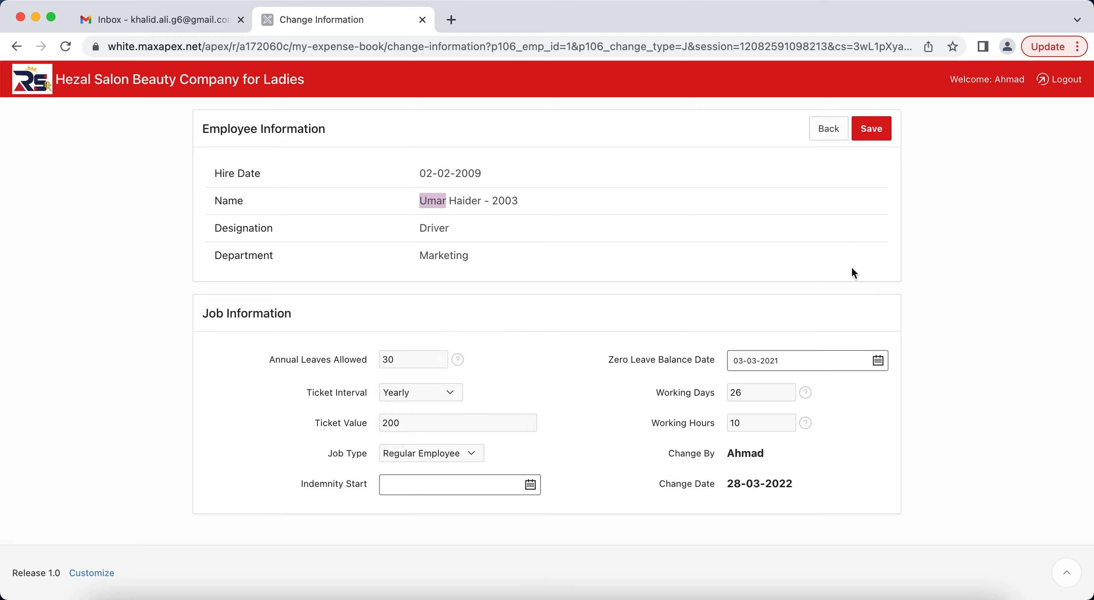
# Step: Leave the Job Information changes unsaved and return to the Job Information section of the employee's record
pyautogui.click(829, 125)
pyautogui.scroll(-10, 768, 403)
pyautogui.scroll(-2, 769, 403)
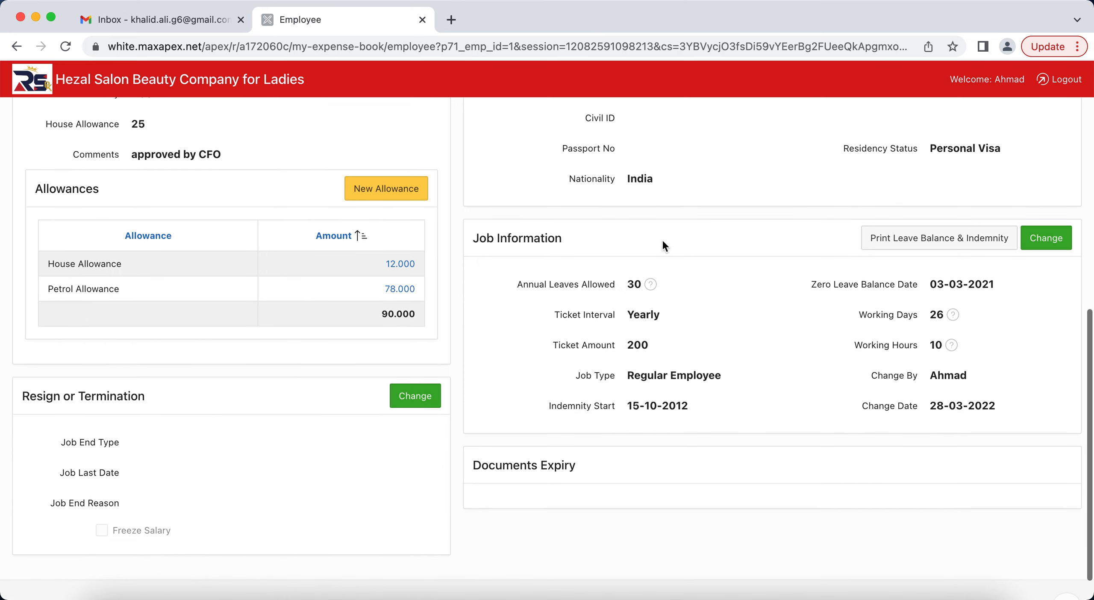
pyautogui.moveTo(472, 237); pyautogui.dragTo(564, 237)
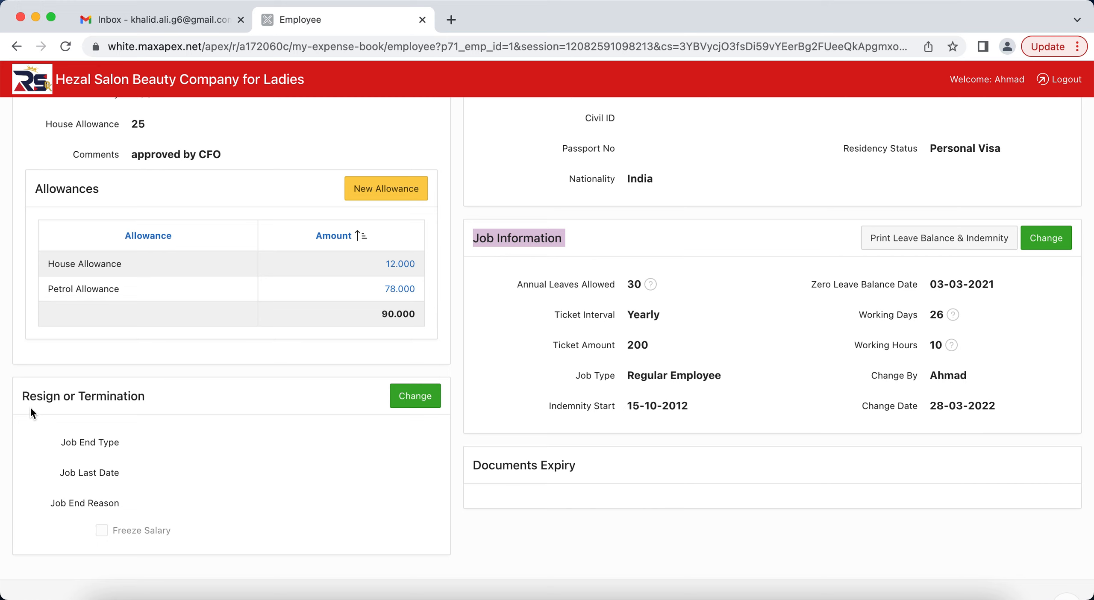
# Step: Try out the Resign or Termination details with Job End Type Resign and Freeze Salary enabled, leaving without saving
pyautogui.click(416, 397)
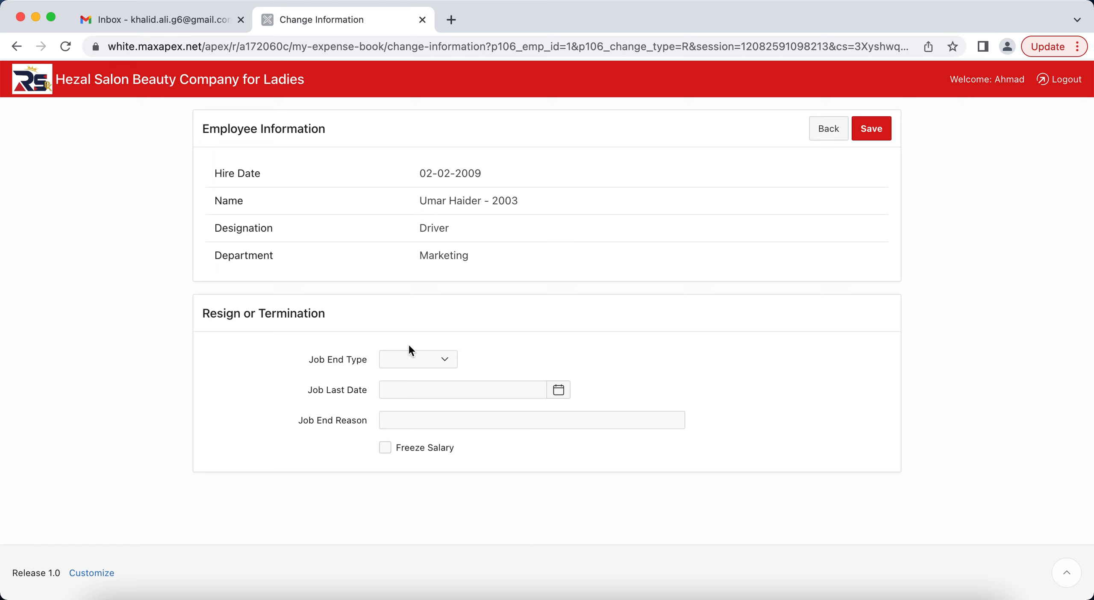
pyautogui.click(396, 357)
pyautogui.click(443, 380)
pyautogui.click(558, 391)
pyautogui.click(630, 370)
pyautogui.click(421, 421)
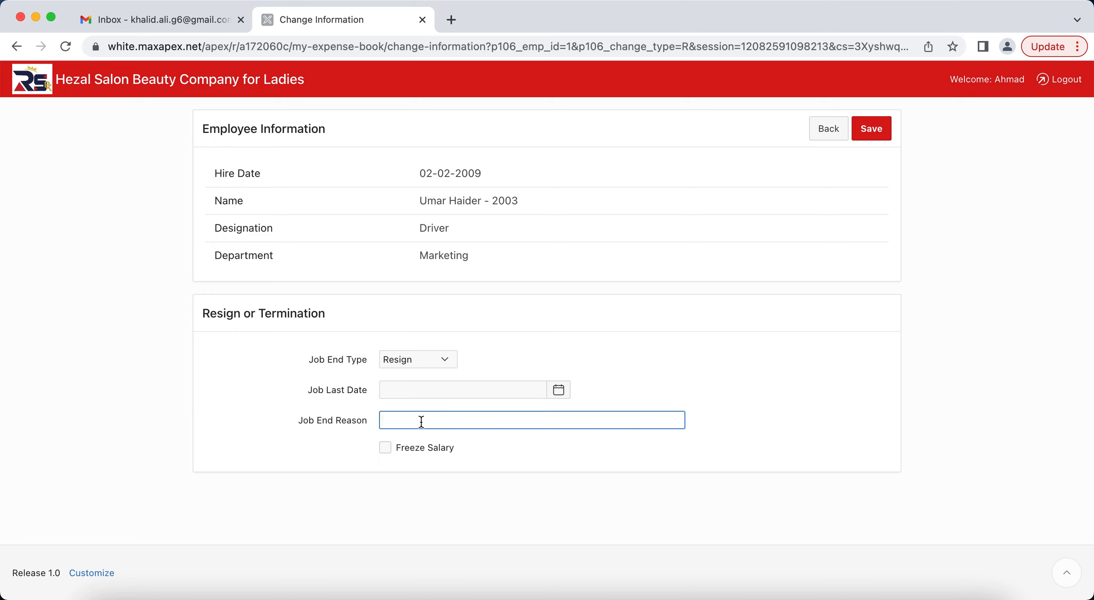
pyautogui.click(385, 447)
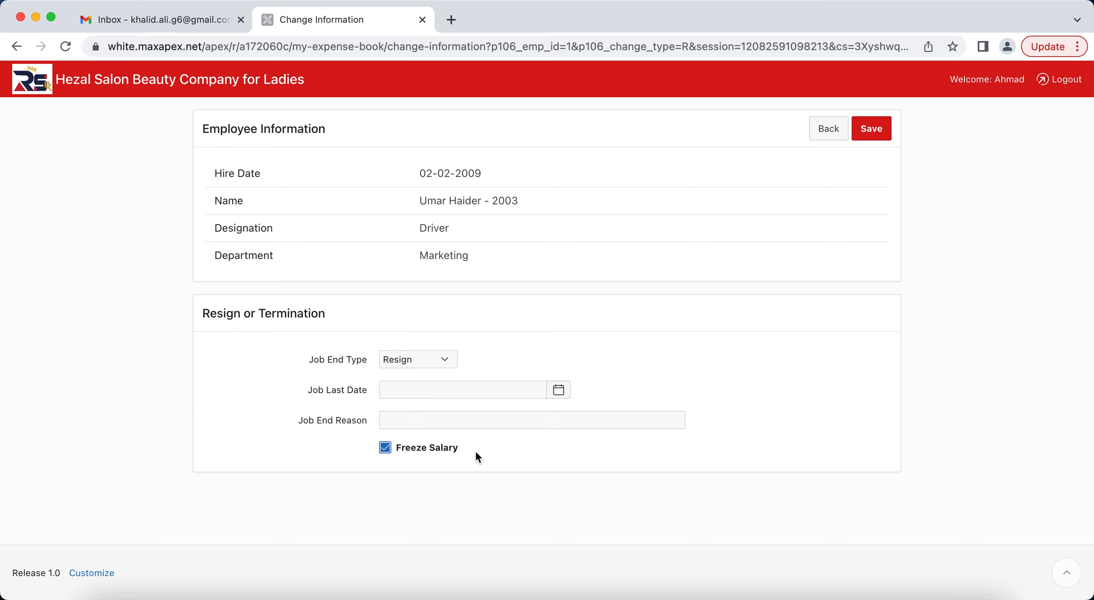
pyautogui.click(831, 127)
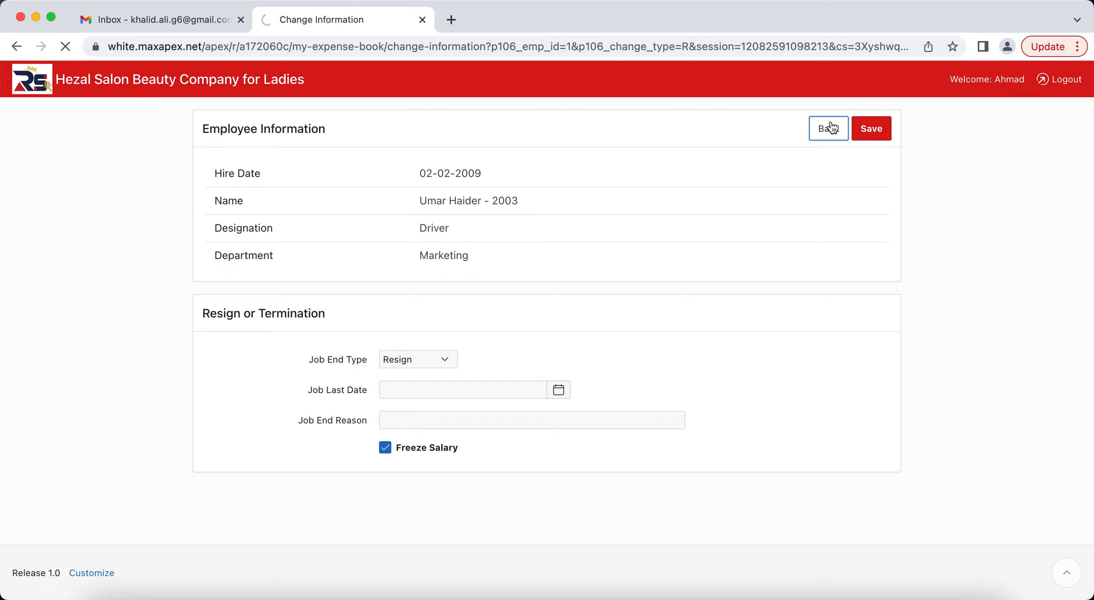
# Step: Look over the record's Documents Expiry section and the employee list, returning to the payroll home page
pyautogui.scroll(-12, 675, 450)
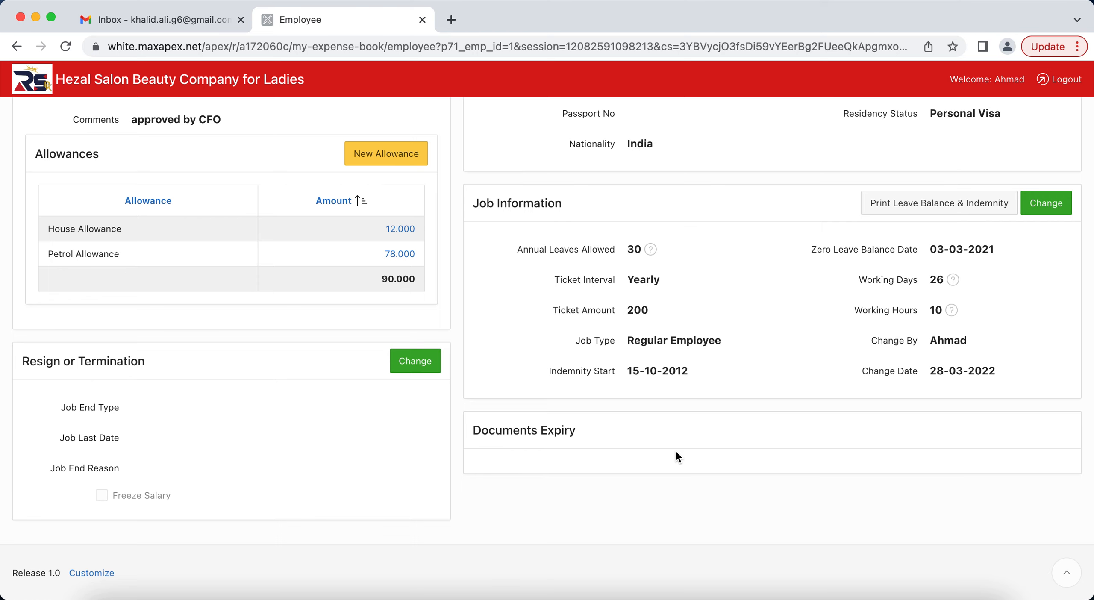
pyautogui.scroll(10, 675, 449)
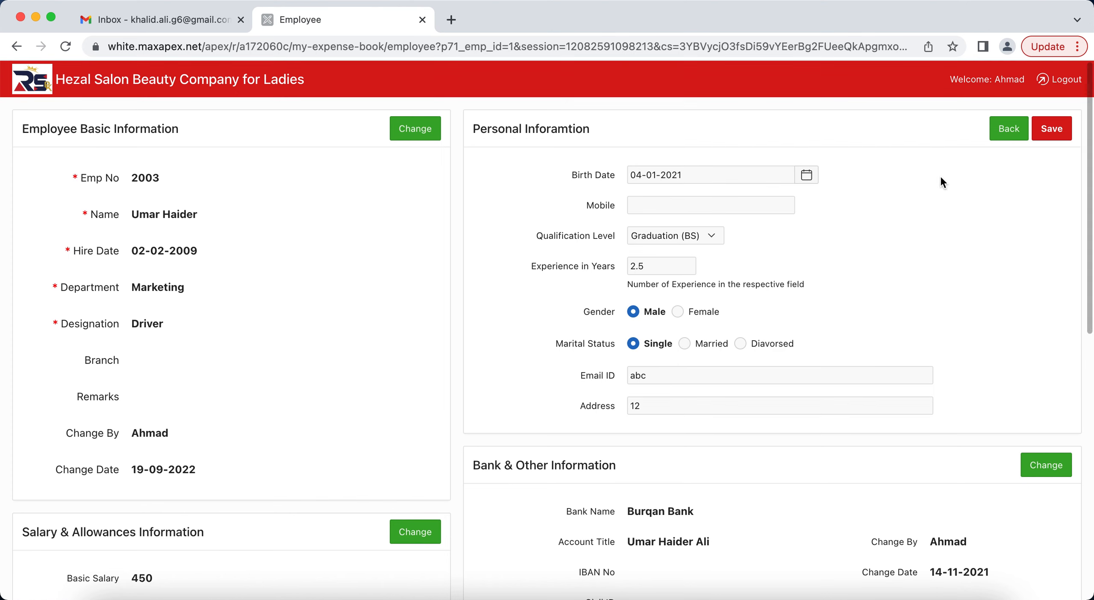
pyautogui.click(1006, 133)
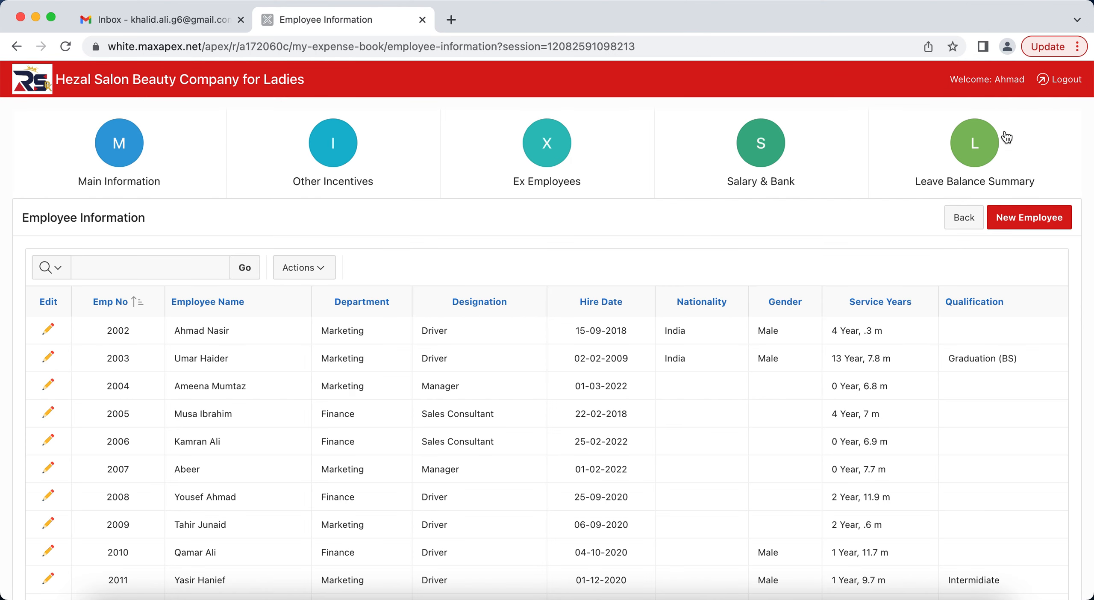
pyautogui.scroll(-8, 626, 452)
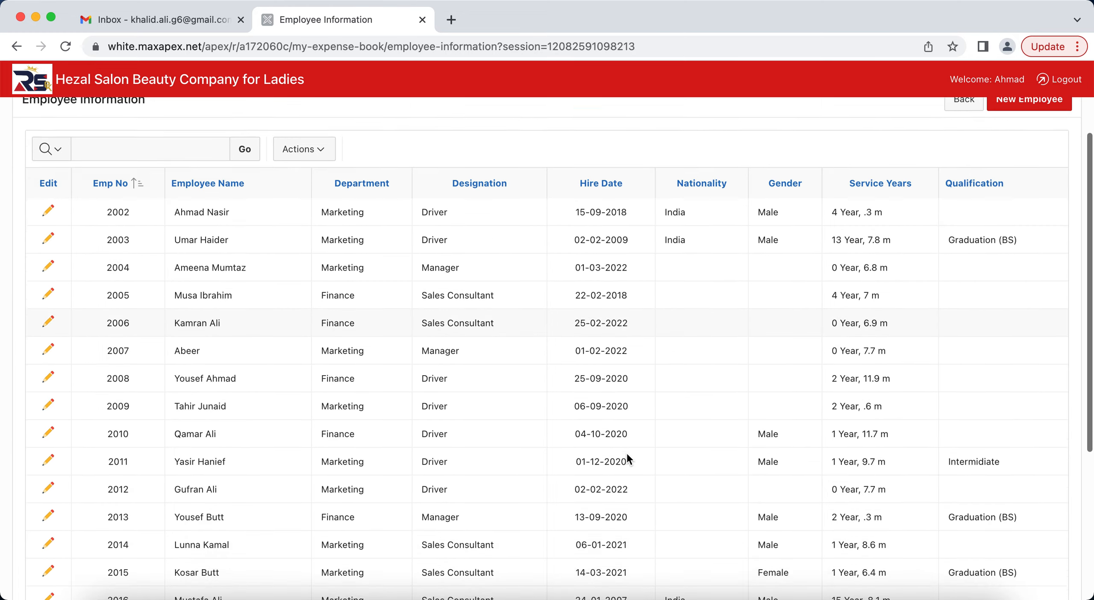
pyautogui.scroll(8, 628, 448)
pyautogui.click(958, 220)
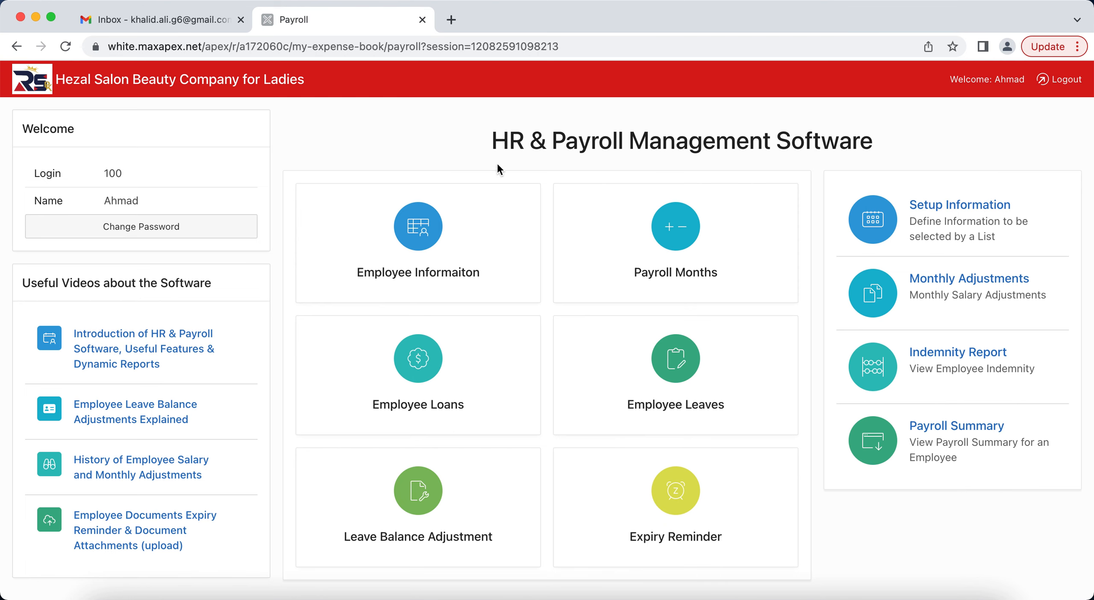
# Step: Examine the loan running from 01-03-2022 to 30-11-2022 in the Employee Loan Report, including its Loan Deduction Details, and return home
pyautogui.click(465, 388)
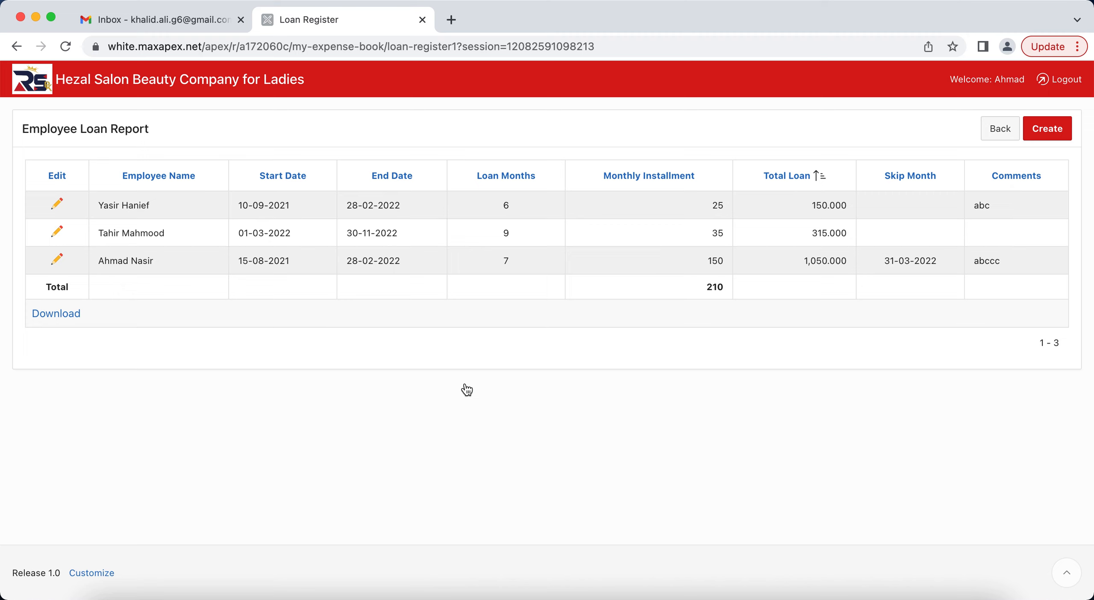
pyautogui.click(57, 234)
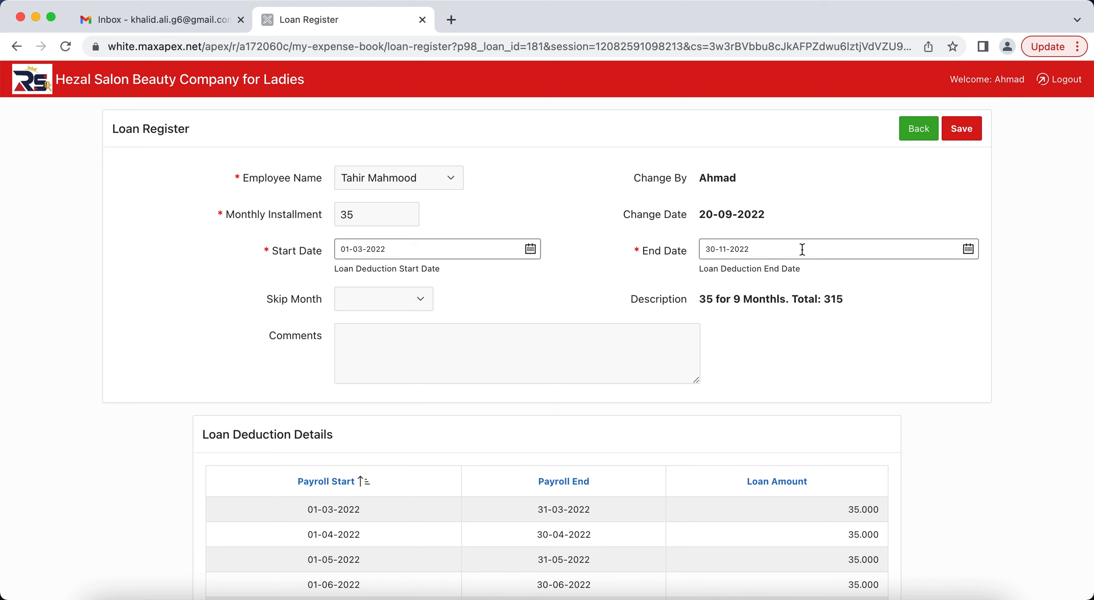
pyautogui.scroll(-2, 731, 425)
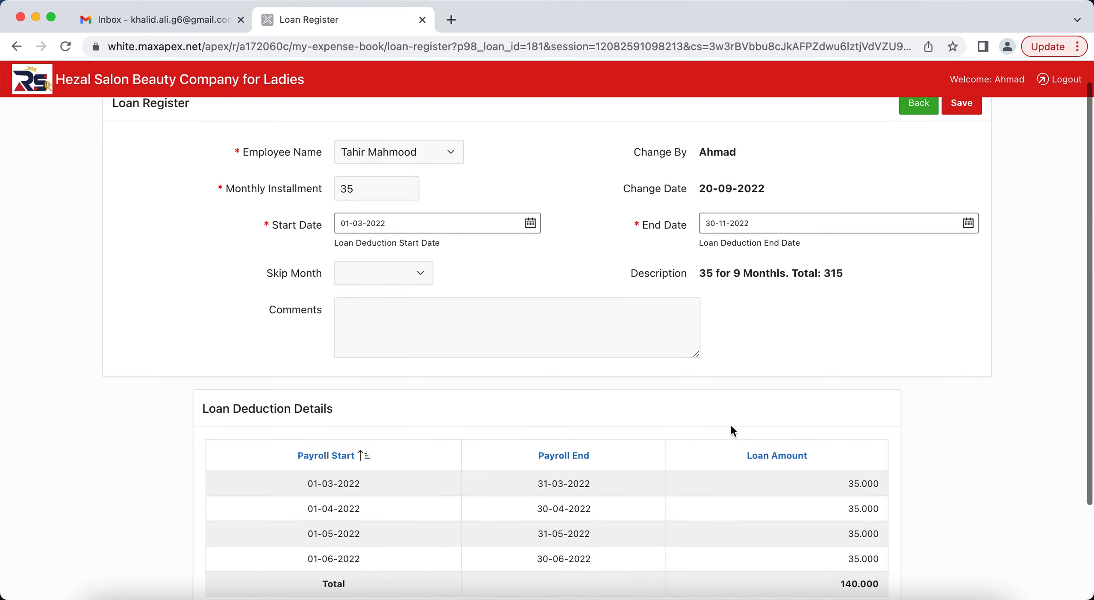
pyautogui.scroll(-5, 729, 423)
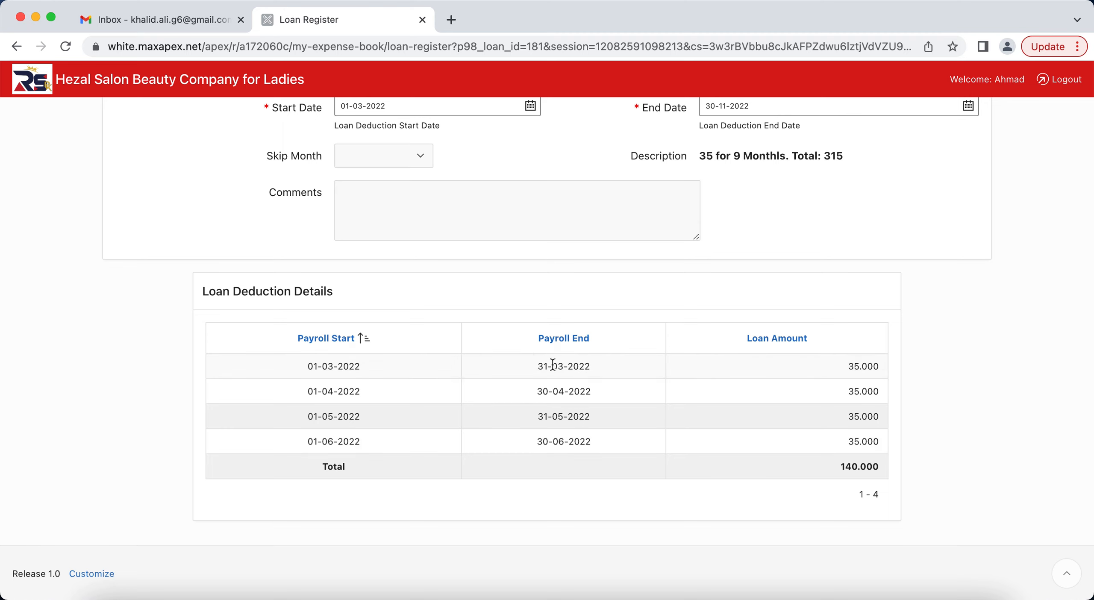
pyautogui.scroll(5, 793, 344)
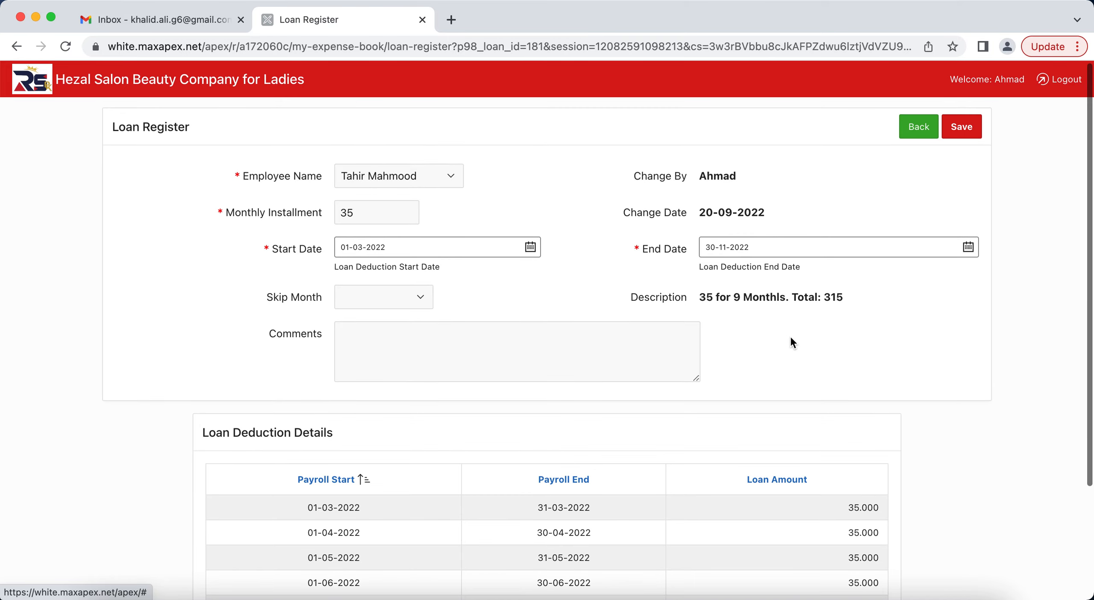
pyautogui.click(921, 128)
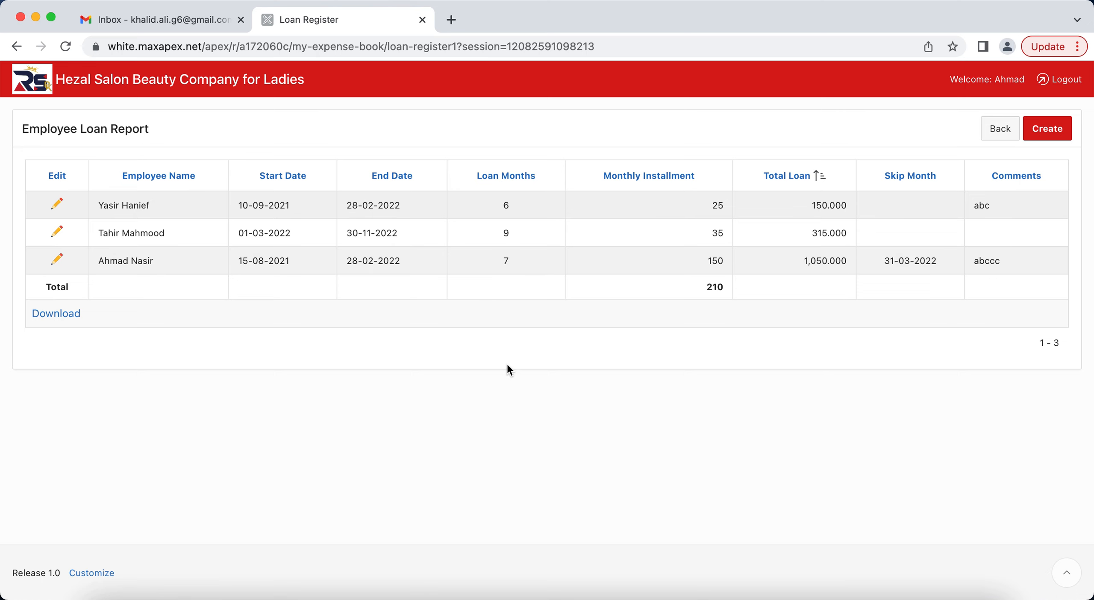
pyautogui.click(1005, 132)
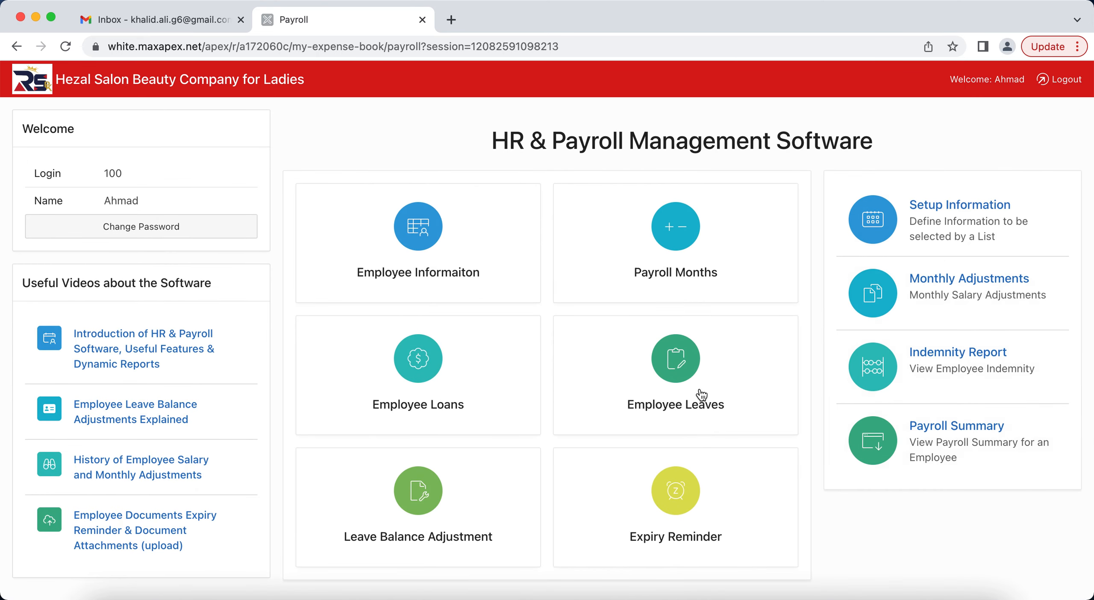
# Step: Open the second annual leave in Employee Leaves and examine its Leave Balance, Leave Days and Balance Payment
pyautogui.click(687, 380)
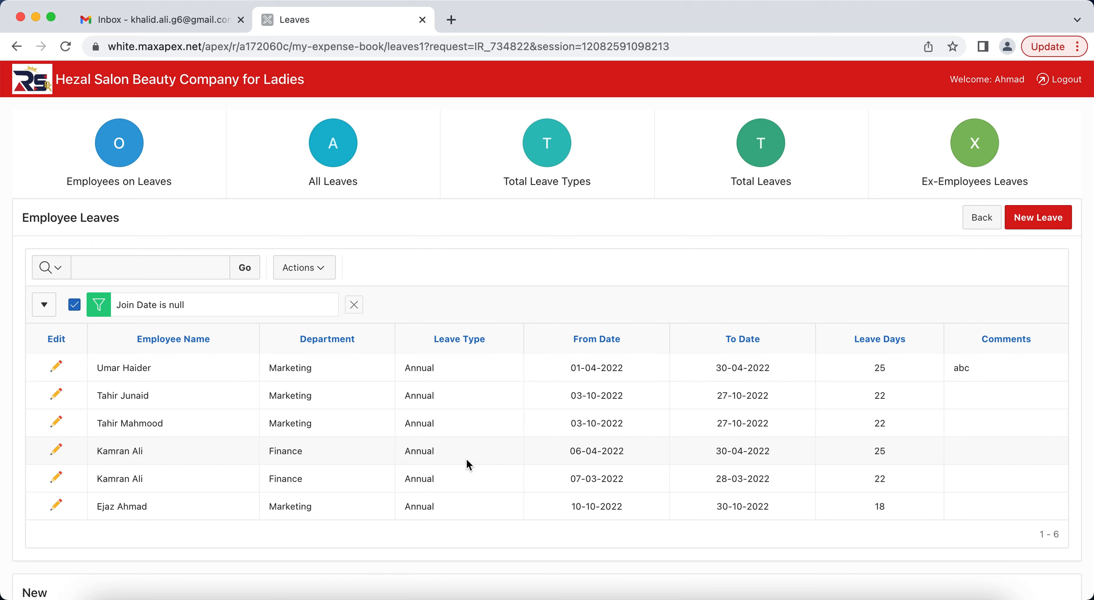
pyautogui.click(57, 395)
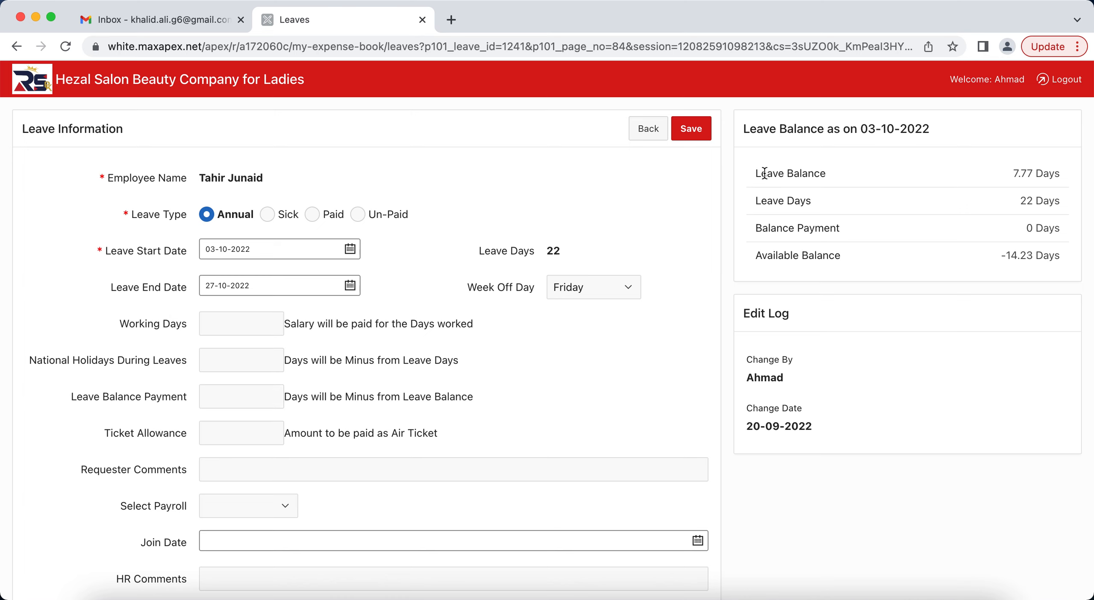
pyautogui.tripleClick(901, 127)
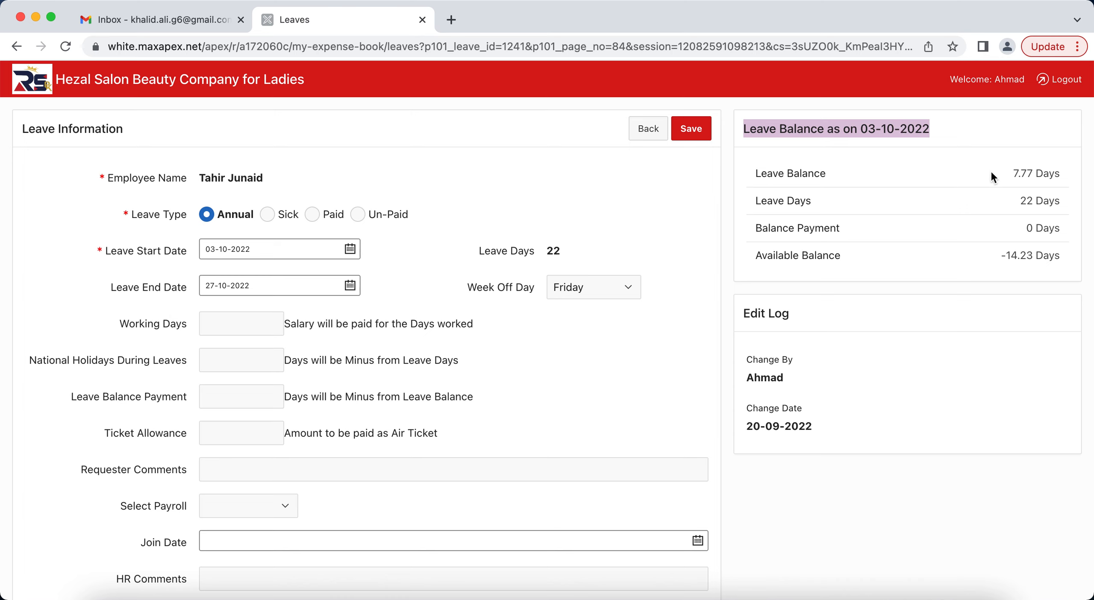
pyautogui.moveTo(1020, 200); pyautogui.dragTo(1024, 196)
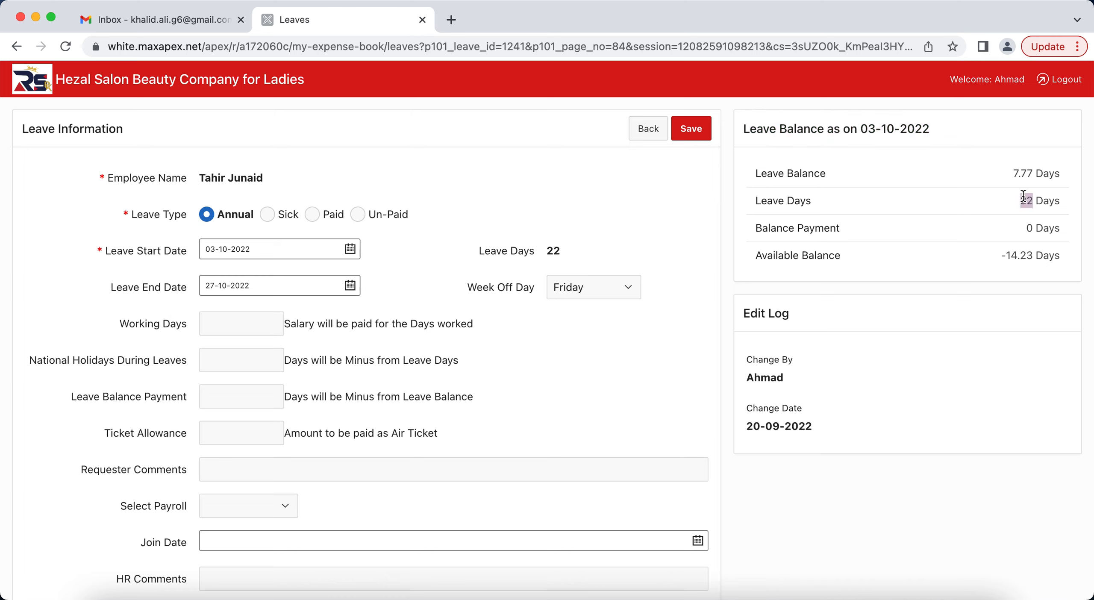
pyautogui.click(986, 209)
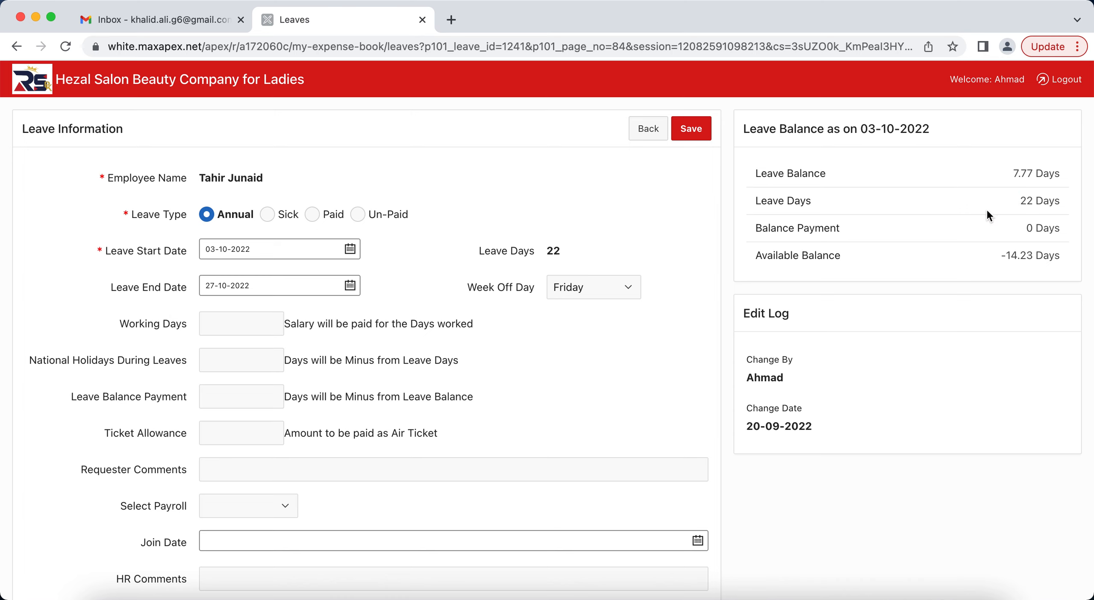
pyautogui.tripleClick(768, 227)
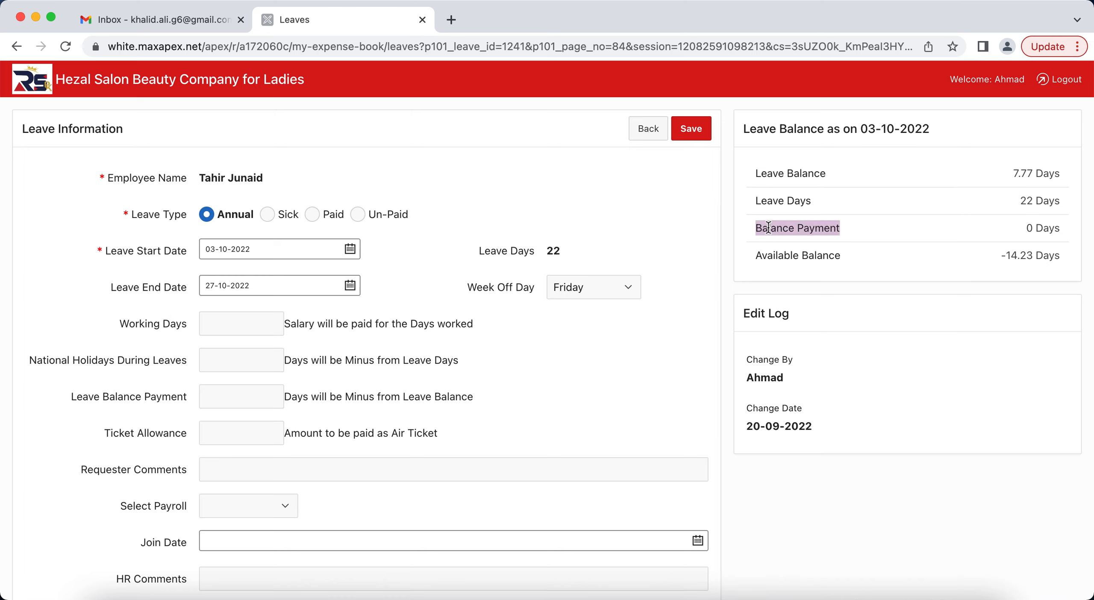
# Step: Set the leave's Leave Balance Payment to 5 days, Ticket Allowance to 250 and Working Days to 2, and save it
pyautogui.click(242, 397)
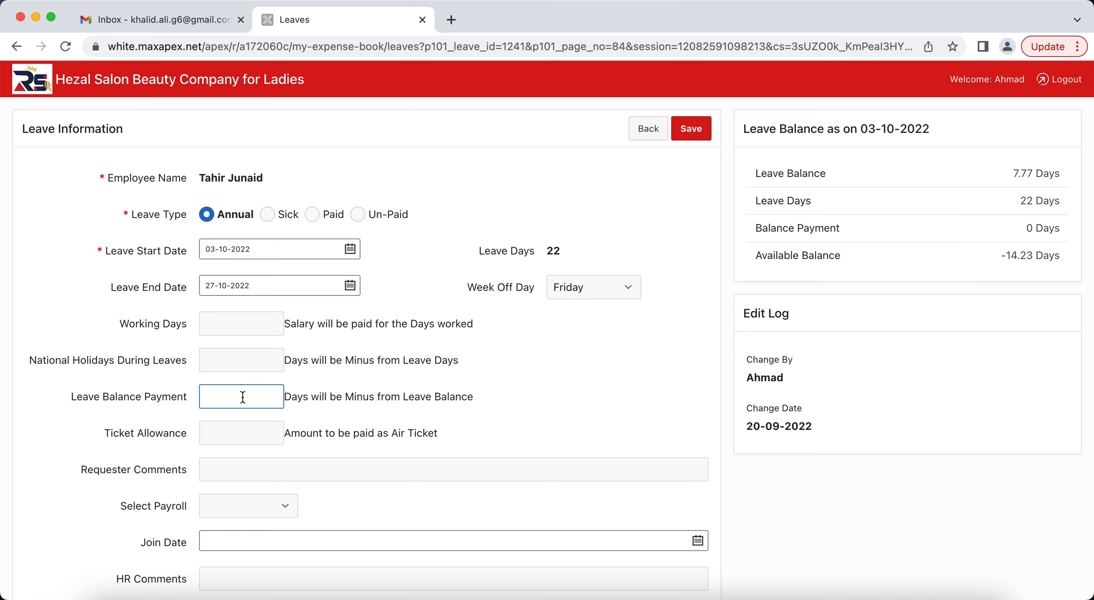
pyautogui.write('5')
pyautogui.doubleClick(231, 391)
pyautogui.click(232, 436)
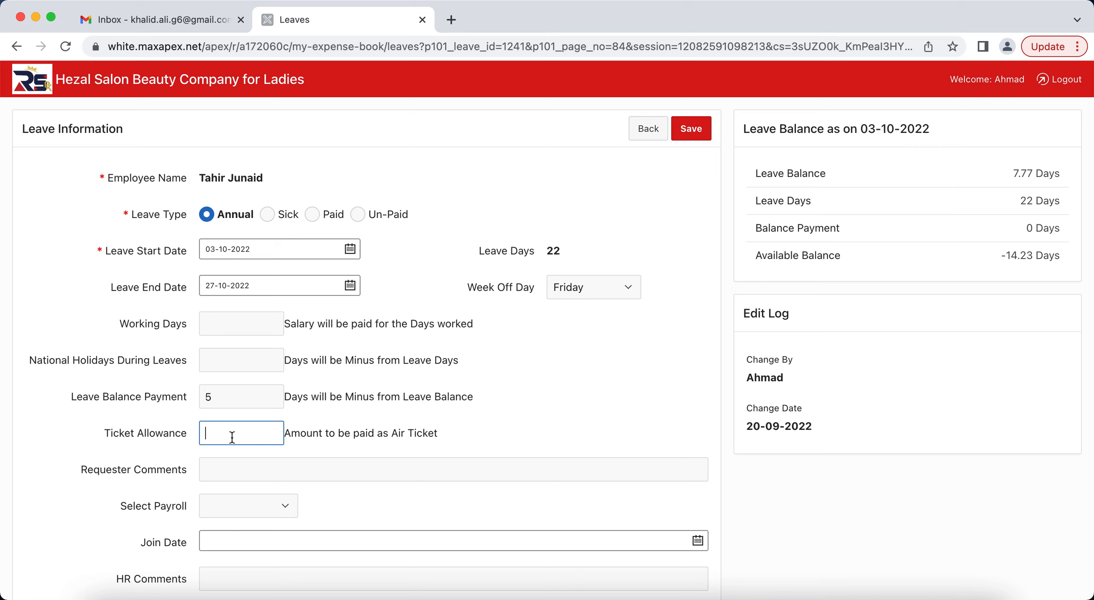
pyautogui.write('250')
pyautogui.click(231, 329)
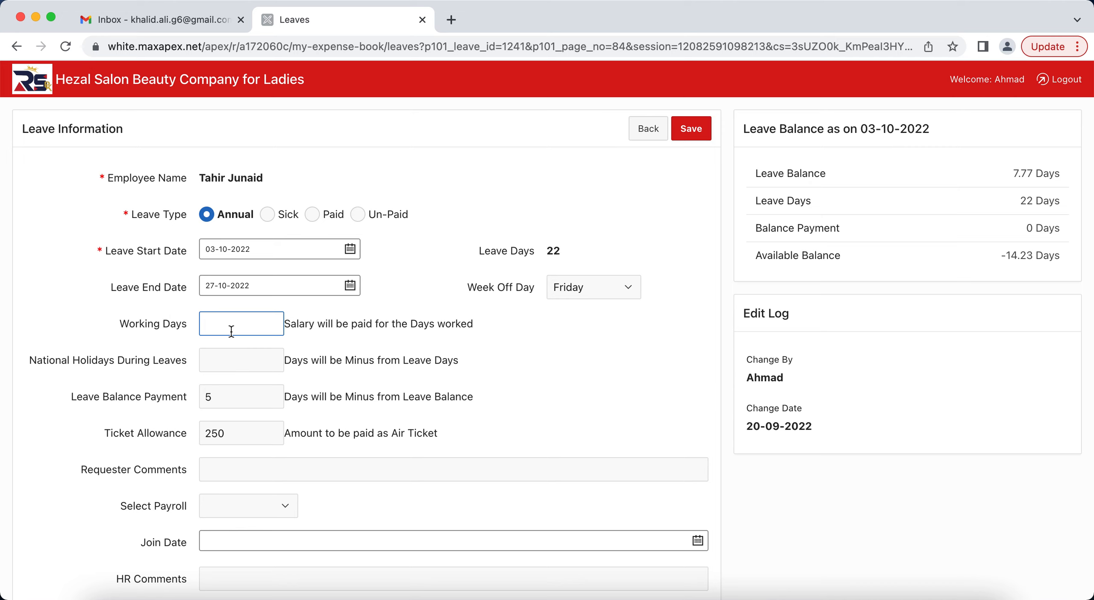
pyautogui.write('2')
pyautogui.click(701, 130)
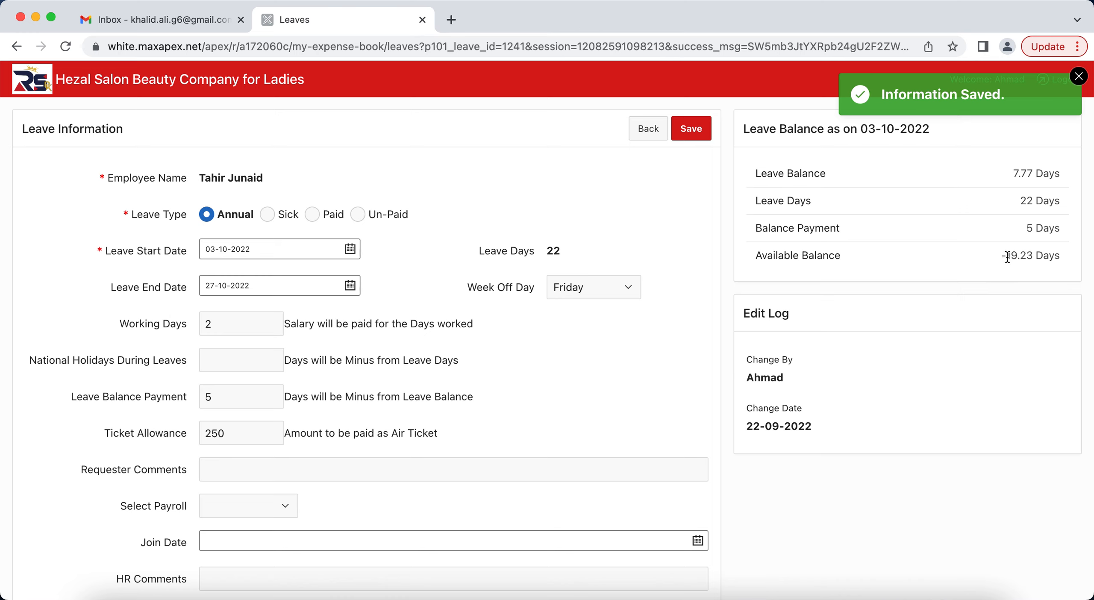
# Step: Check the leave's Available Balance and try to print the leave payment, returning to the leave record
pyautogui.tripleClick(1007, 257)
pyautogui.click(959, 264)
pyautogui.scroll(-2, 643, 442)
pyautogui.scroll(-1, 641, 440)
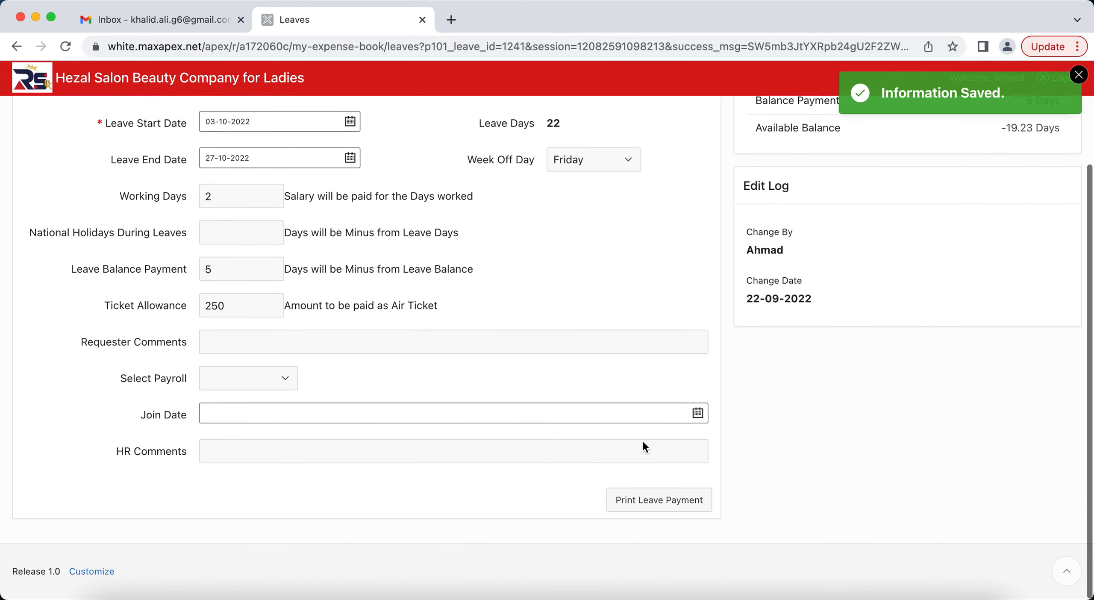
pyautogui.click(643, 502)
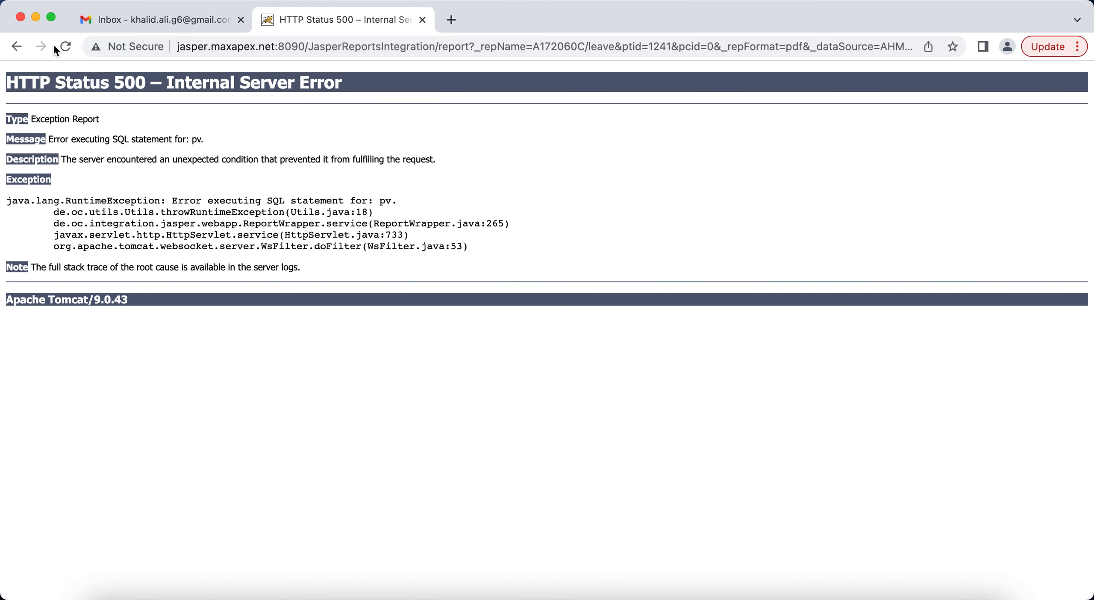
pyautogui.click(16, 46)
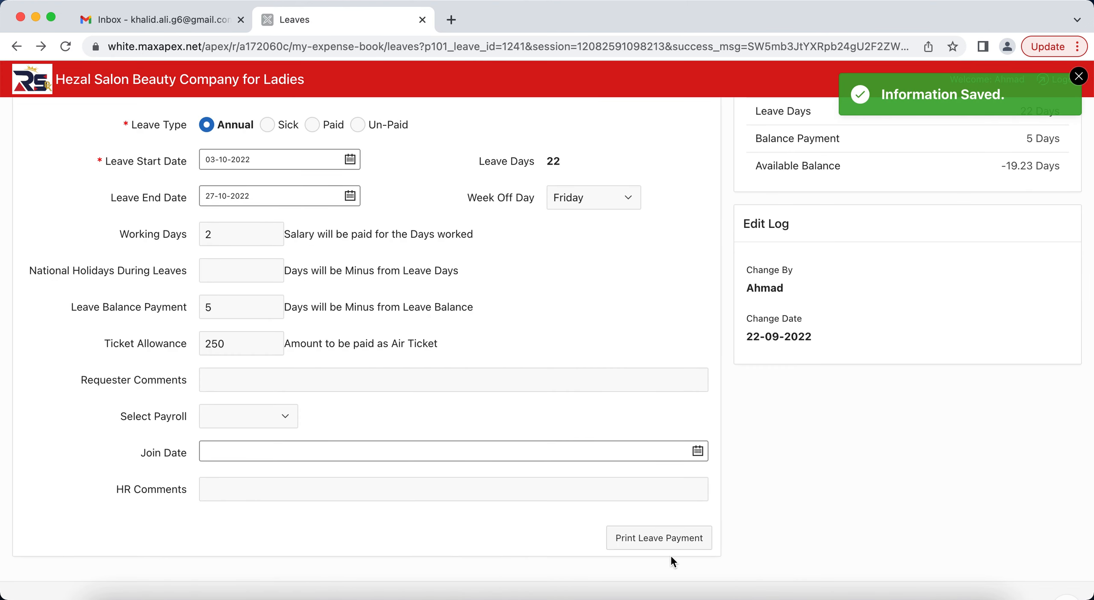
# Step: Go back to the Employee Leaves list and open the annual leave running from 10-10-2022 to 30-10-2022
pyautogui.scroll(3, 632, 236)
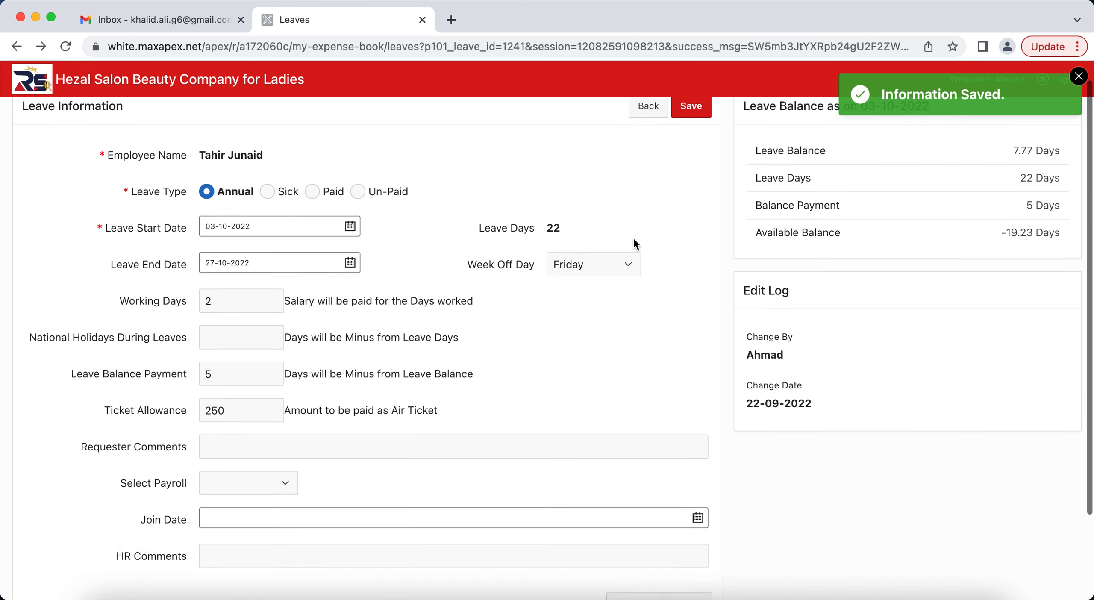
pyautogui.scroll(-3, 634, 239)
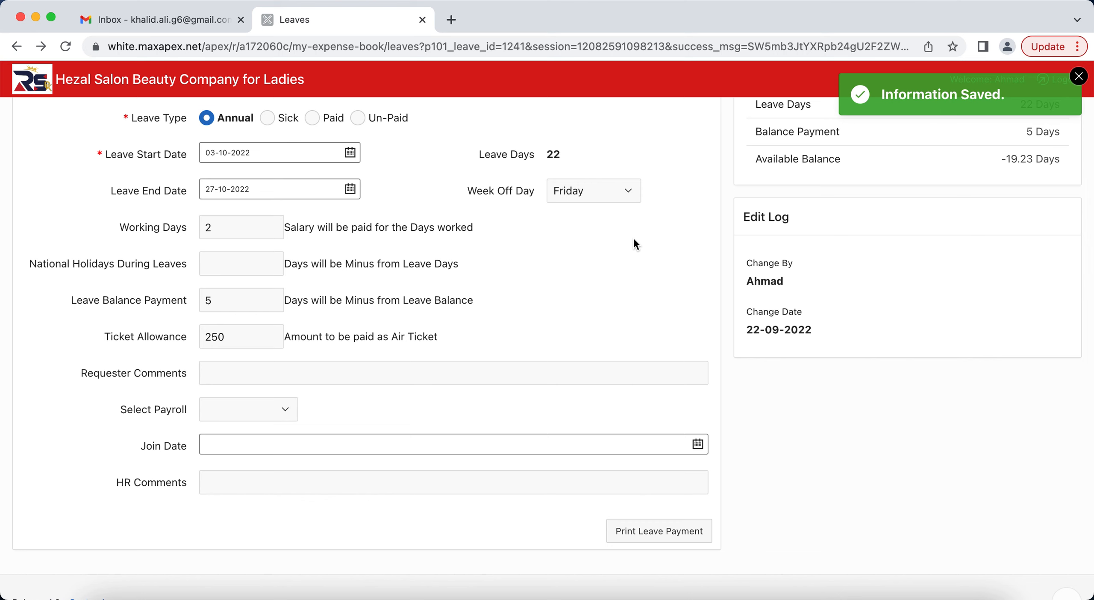
pyautogui.scroll(3, 645, 257)
pyautogui.click(647, 130)
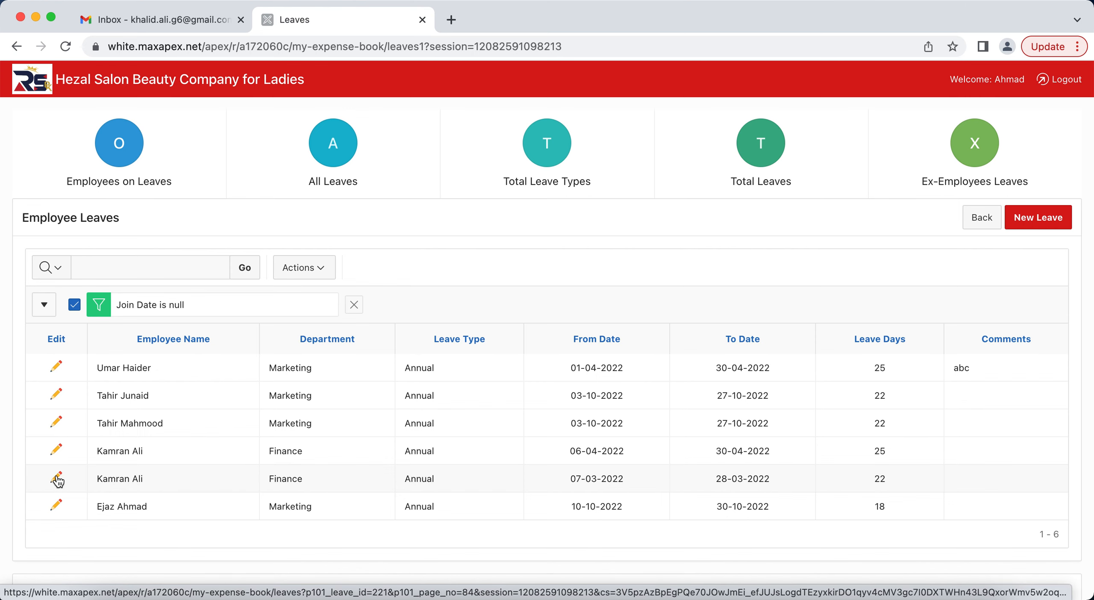
pyautogui.click(56, 507)
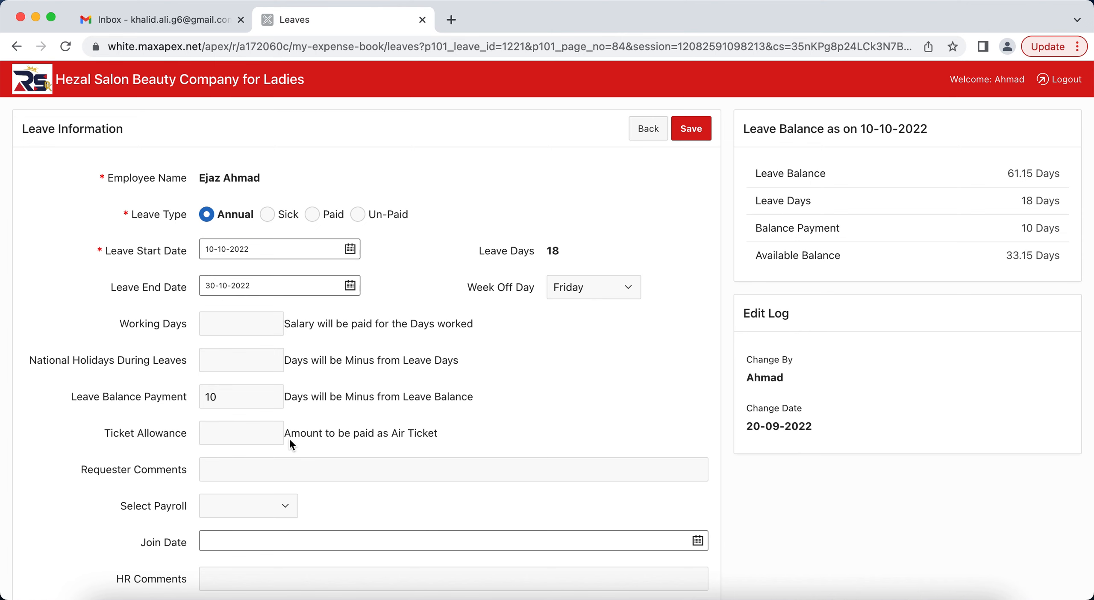
# Step: Set the leave's Ticket Allowance to 120 and save the leave record
pyautogui.scroll(-3, 289, 438)
pyautogui.click(218, 306)
pyautogui.write('120')
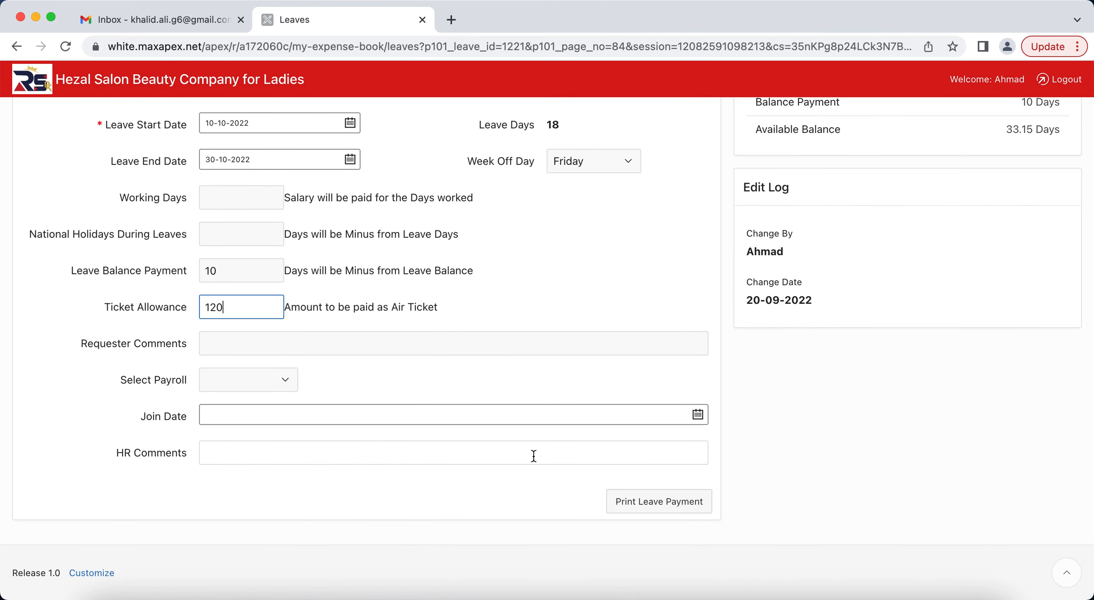
pyautogui.scroll(3, 640, 151)
pyautogui.click(672, 139)
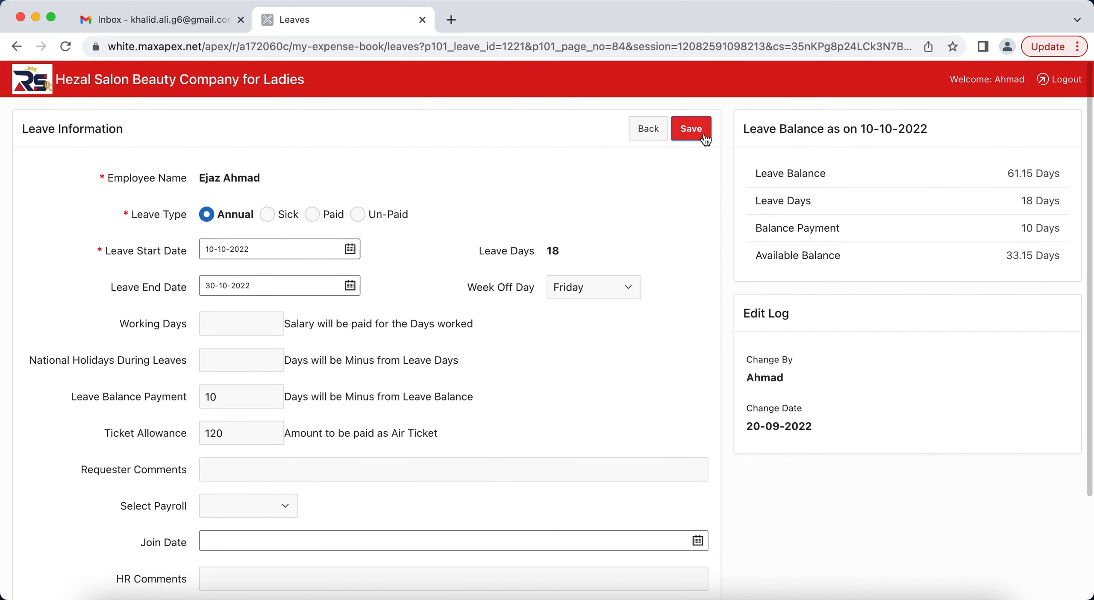
# Step: Print the leave payment for this leave and enlarge the report's Employee Leave Payment table
pyautogui.scroll(-3, 646, 408)
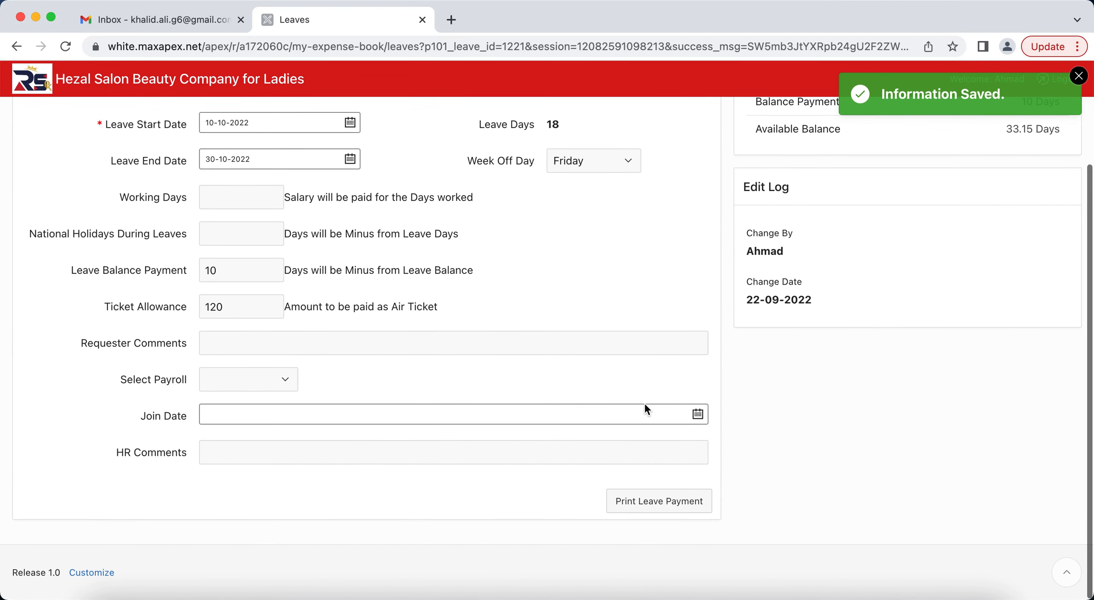
pyautogui.click(650, 503)
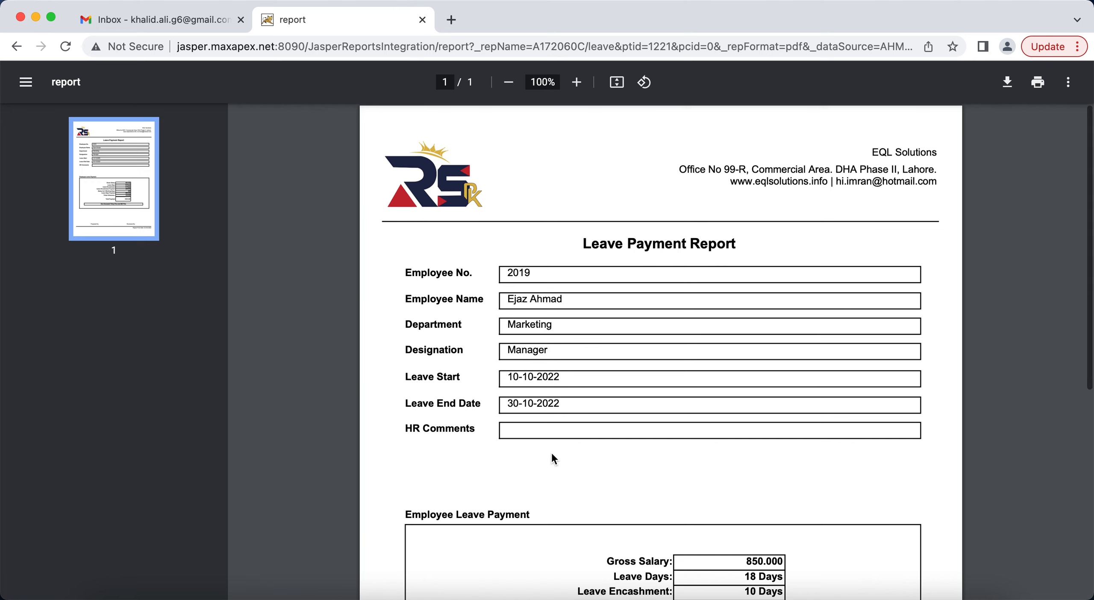
pyautogui.scroll(-6, 551, 455)
pyautogui.scroll(-2, 550, 453)
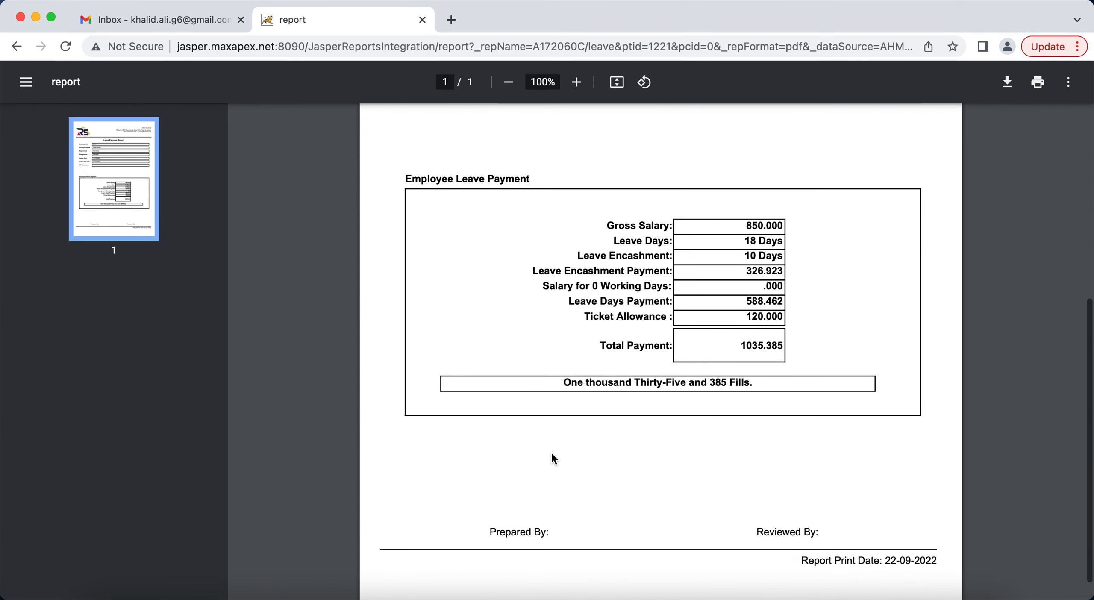
pyautogui.scroll(4, 725, 152)
pyautogui.scroll(2, 734, 219)
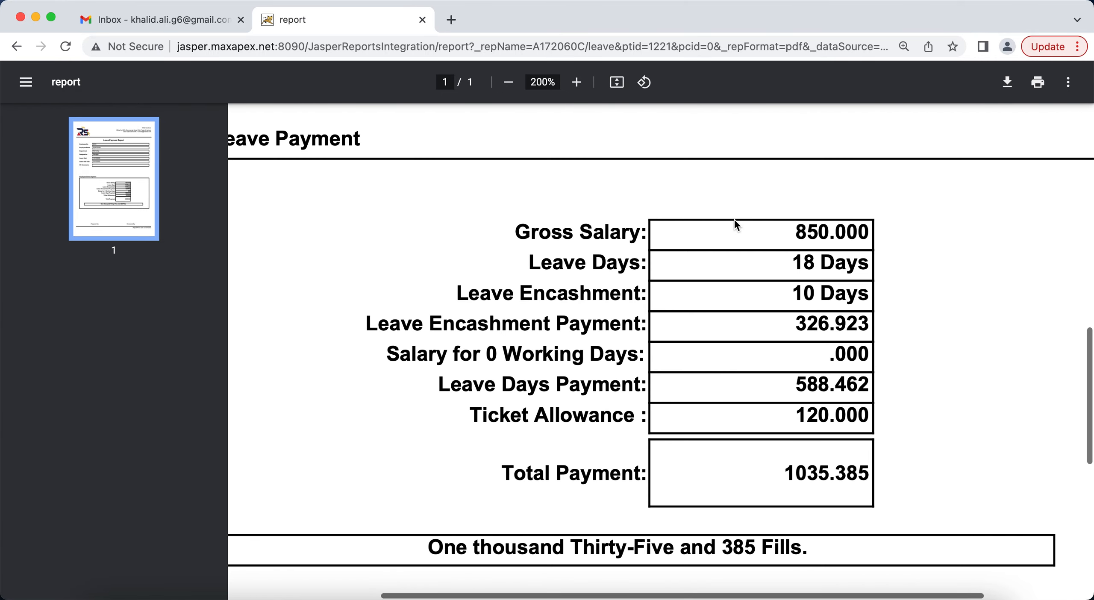
pyautogui.scroll(-1, 734, 219)
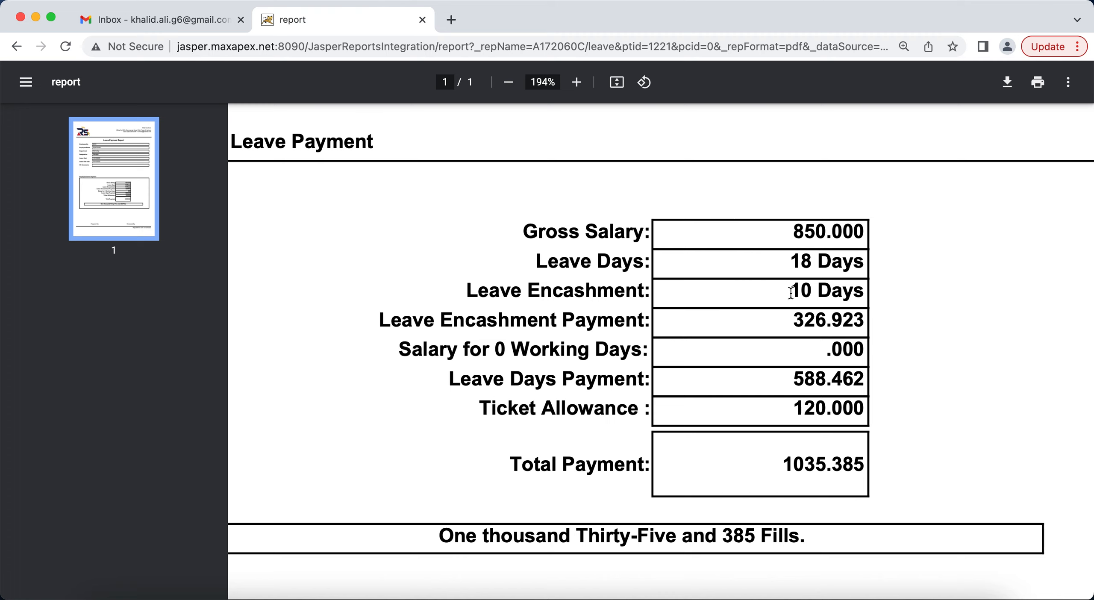
# Step: Examine the report's Leave Encashment Payment, Leave Days Payment, Ticket Allowance and Total Payment, and recheck the employee and leave details
pyautogui.doubleClick(806, 322)
pyautogui.tripleClick(818, 359)
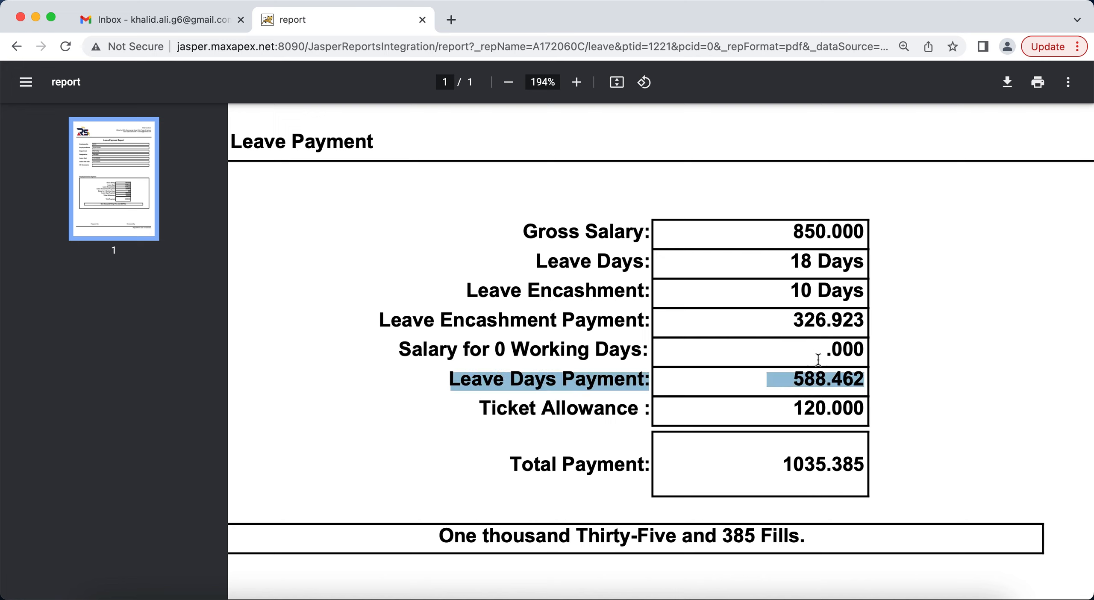
pyautogui.tripleClick(813, 376)
pyautogui.tripleClick(812, 409)
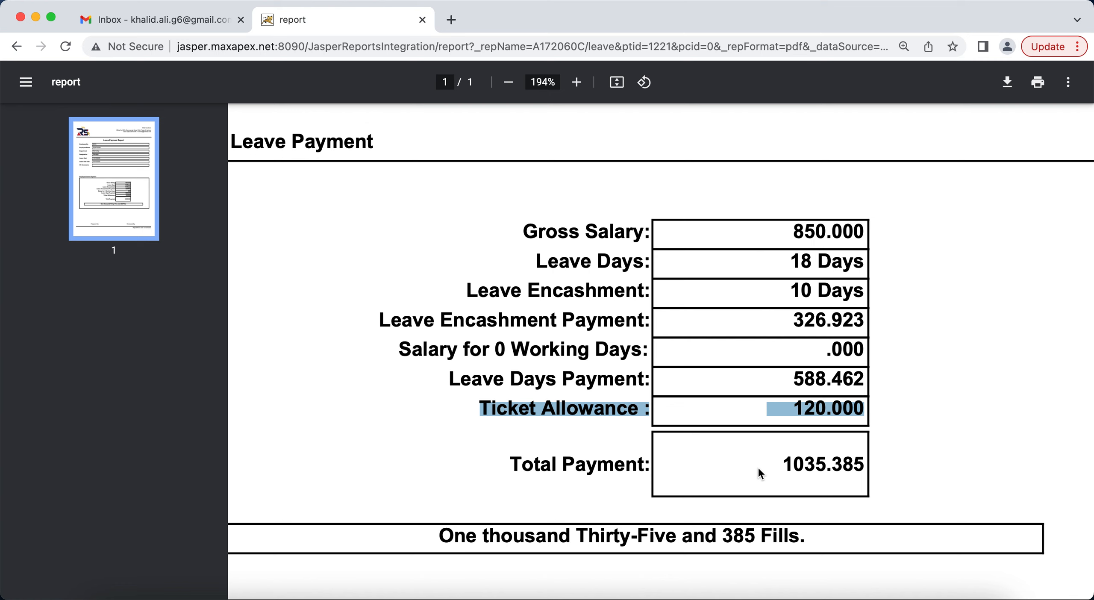
pyautogui.scroll(-7, 758, 469)
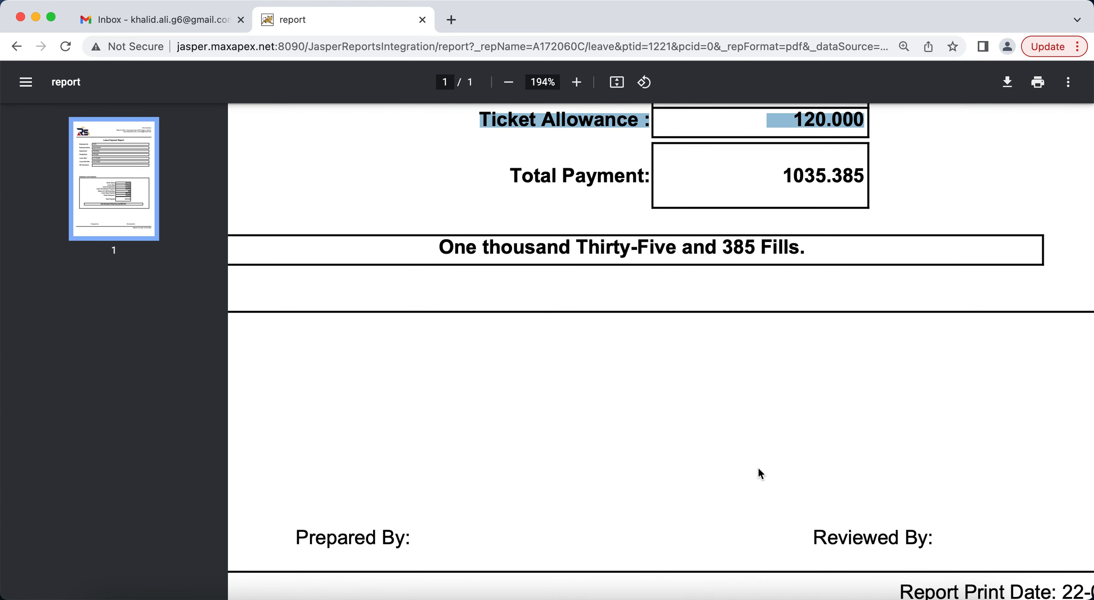
pyautogui.scroll(15, 757, 467)
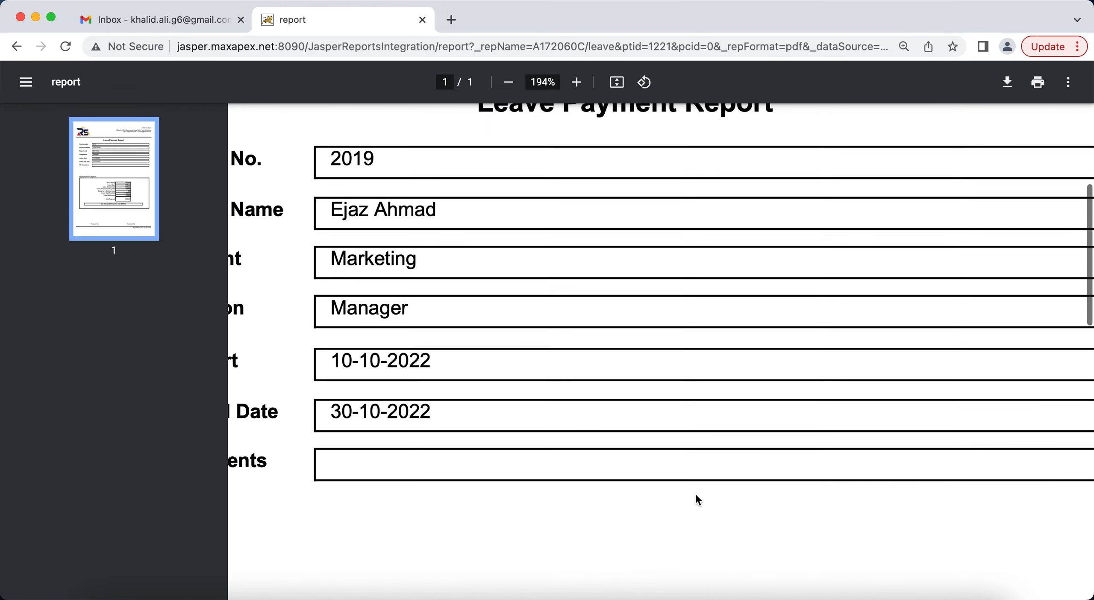
pyautogui.scroll(-5, 693, 494)
# Step: Leave the report and the leave record, and show All Leaves in the Employee Leaves list
pyautogui.click(16, 46)
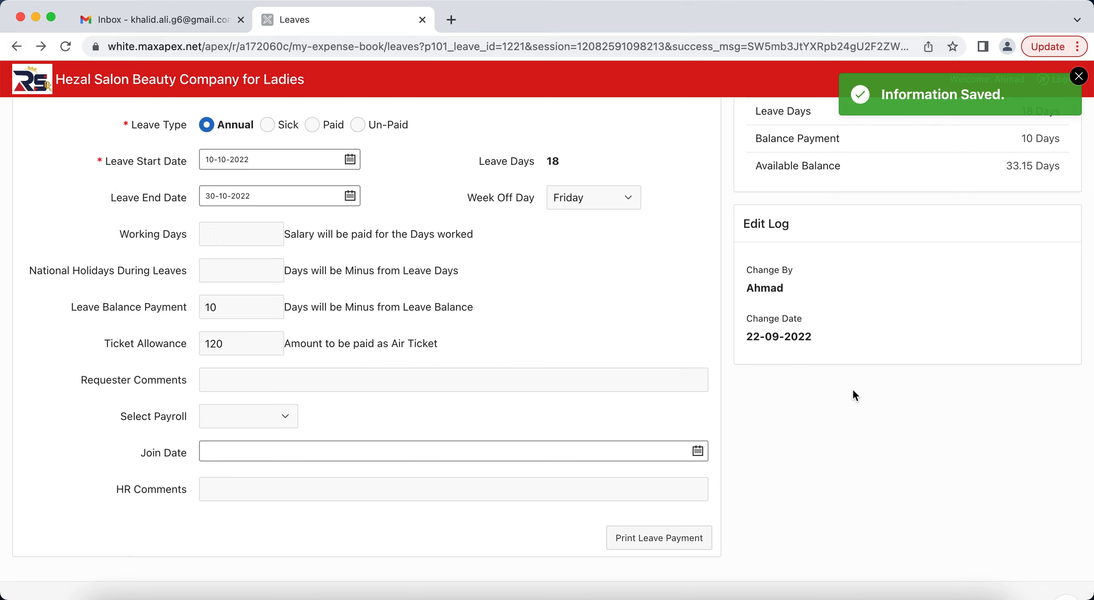
pyautogui.scroll(3, 852, 388)
pyautogui.click(1078, 80)
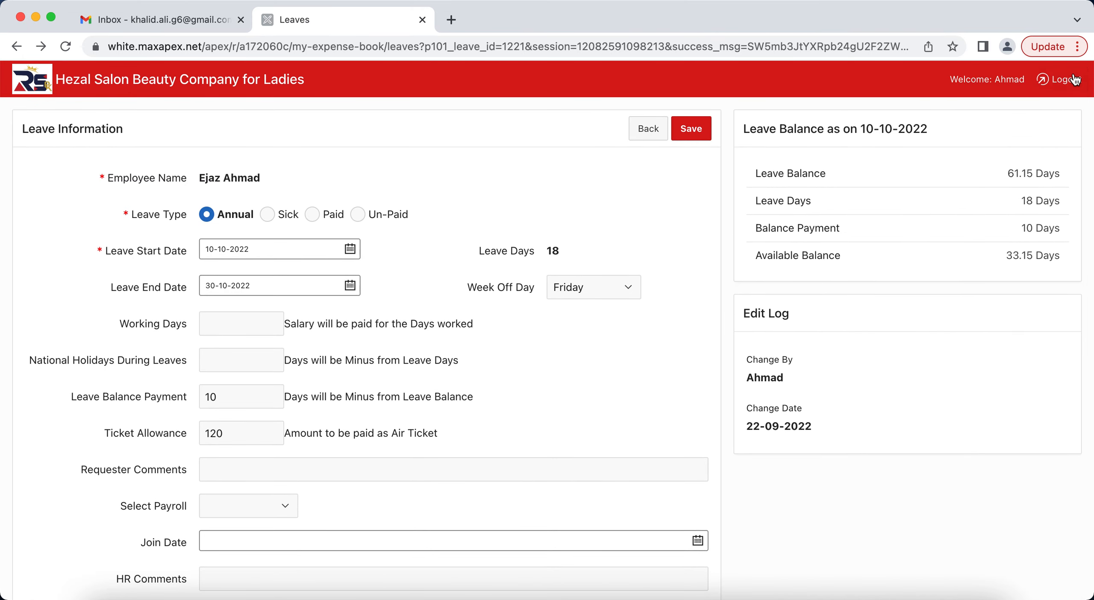
pyautogui.click(646, 128)
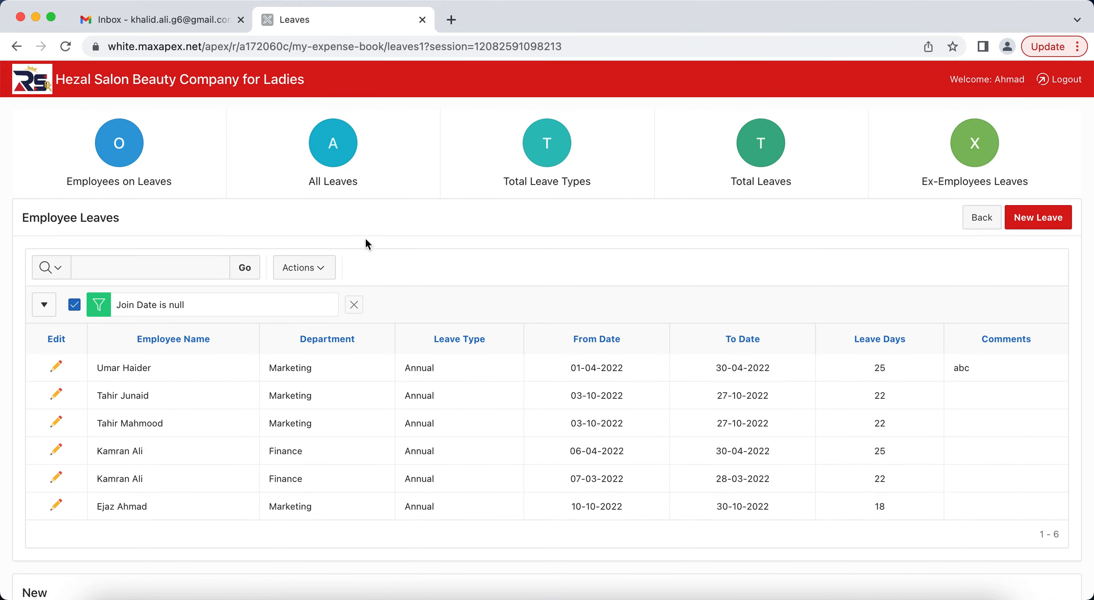
pyautogui.click(334, 149)
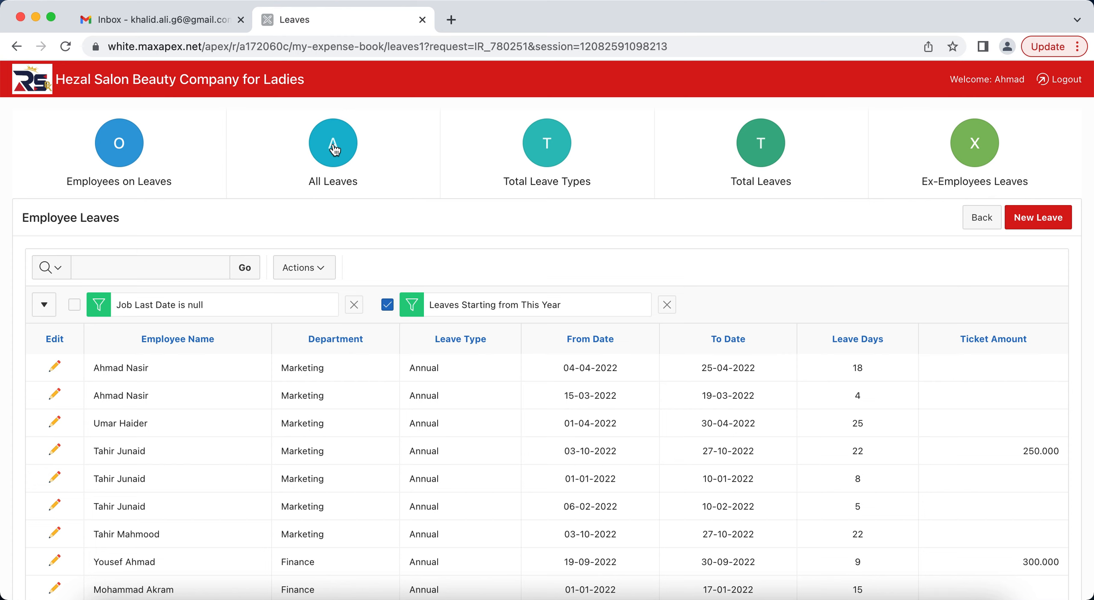
# Step: Add the Gross Salary and Hr Comments columns to the Employee Leaves report
pyautogui.click(320, 268)
pyautogui.click(320, 302)
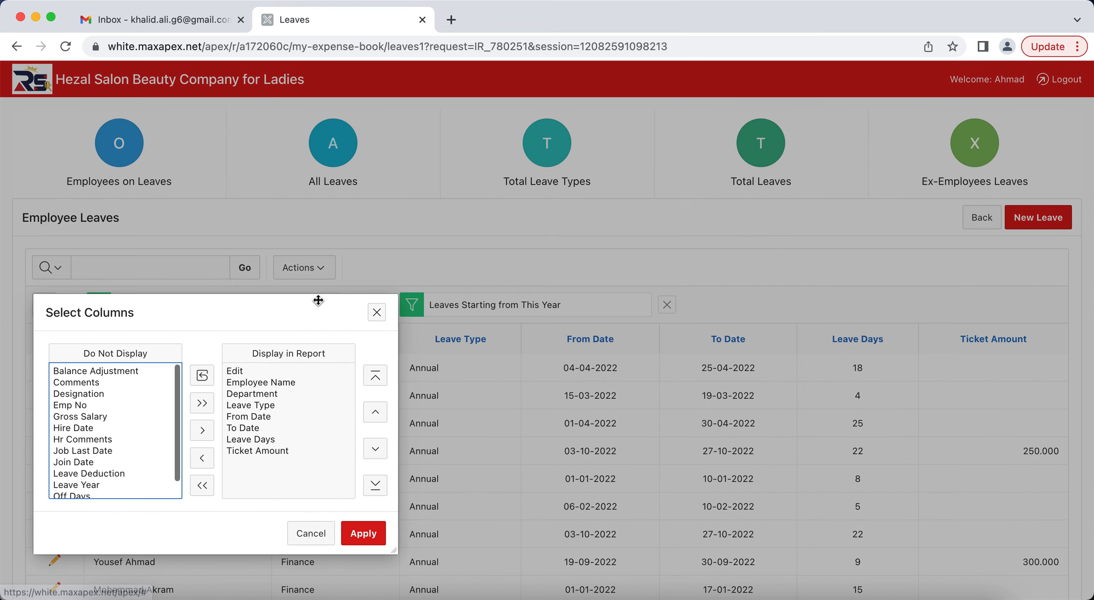
pyautogui.scroll(-1, 136, 467)
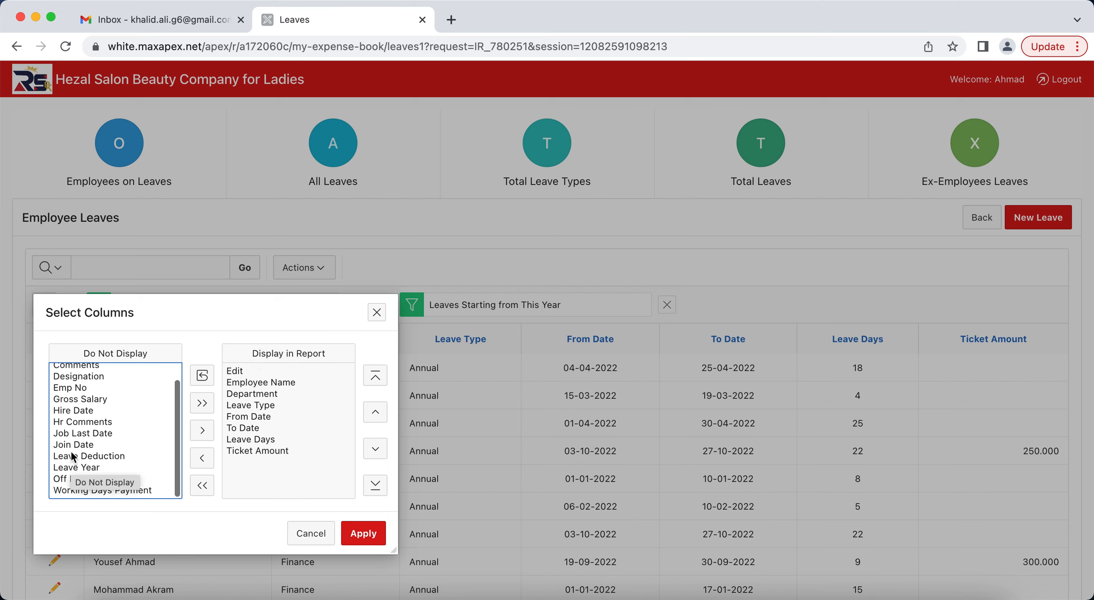
pyautogui.doubleClick(81, 398)
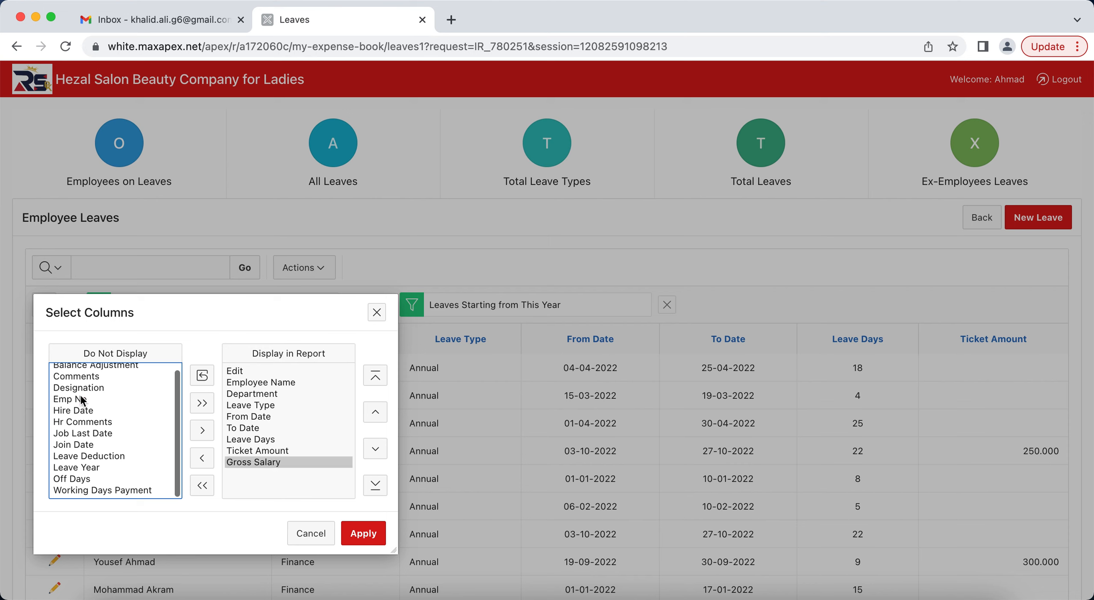
pyautogui.doubleClick(82, 422)
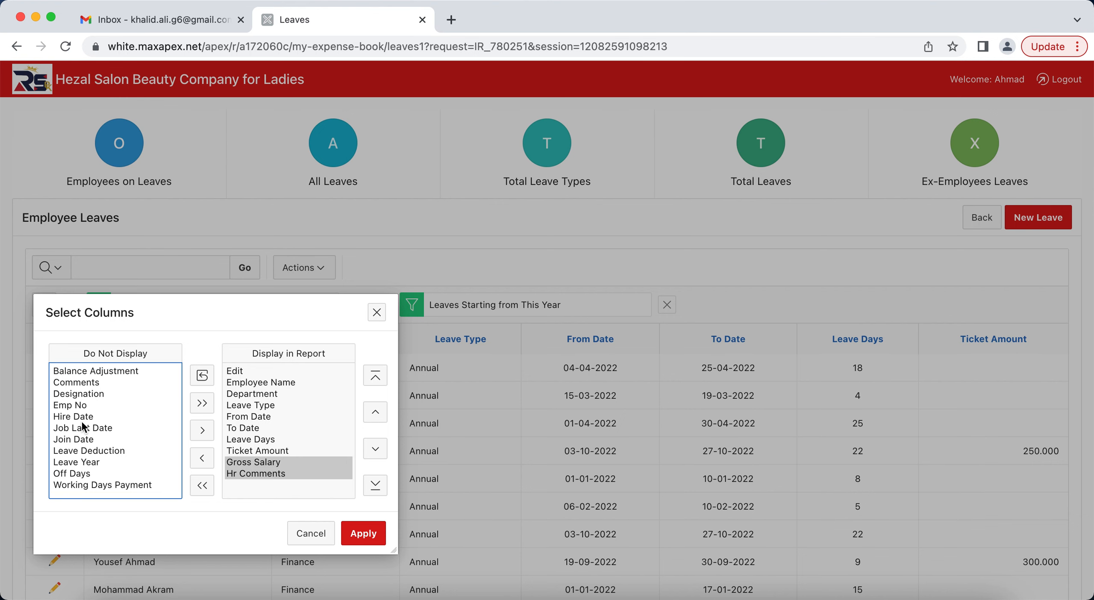
pyautogui.click(361, 532)
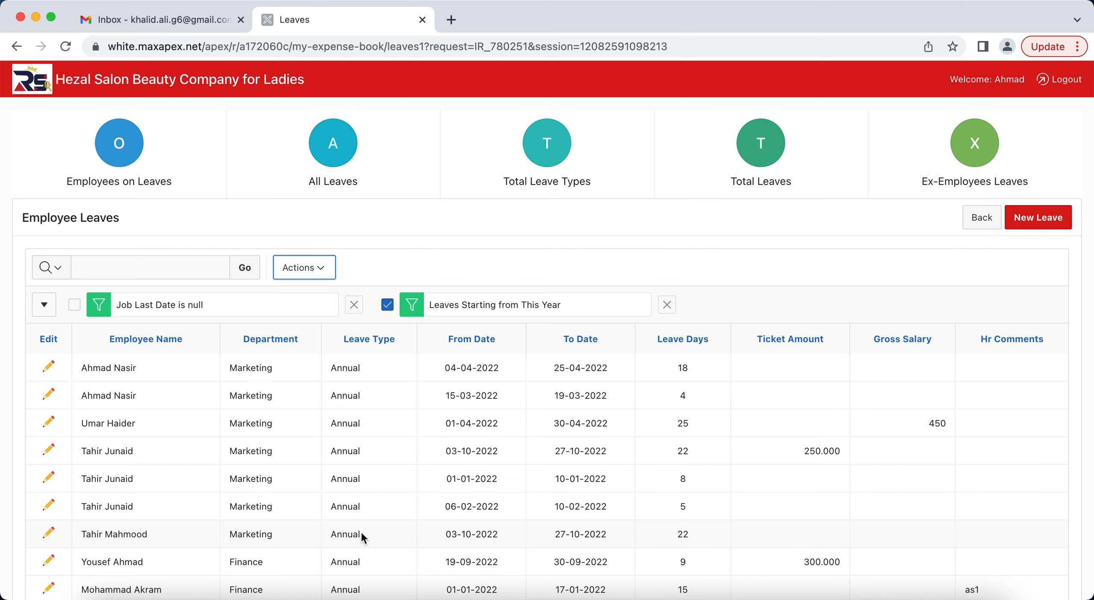
# Step: Review the leave rows with the added columns and check which report actions are available
pyautogui.scroll(-7, 896, 478)
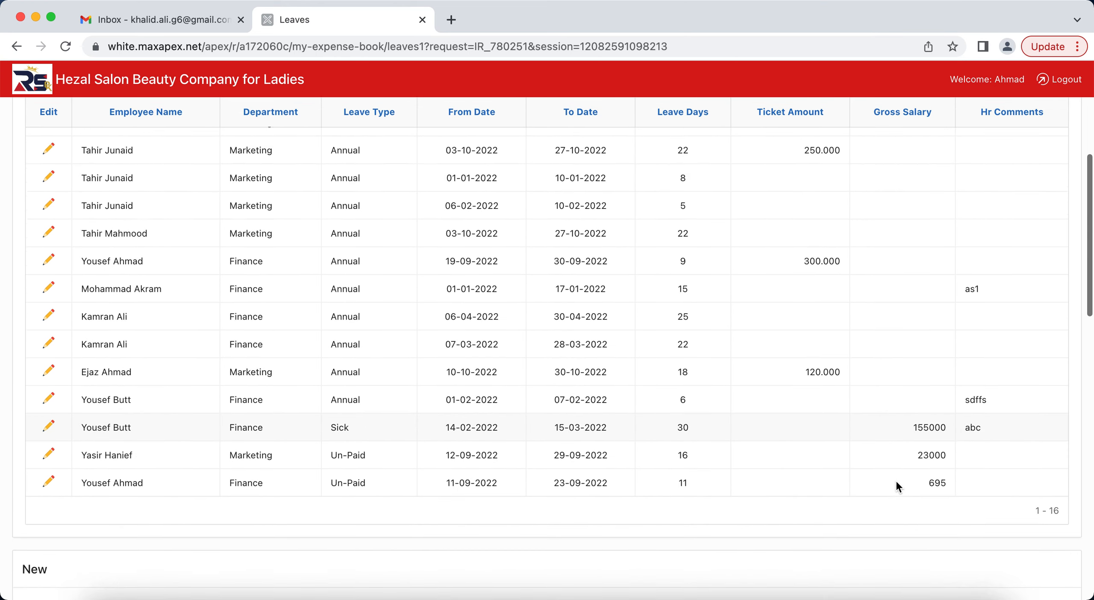
pyautogui.scroll(7, 895, 478)
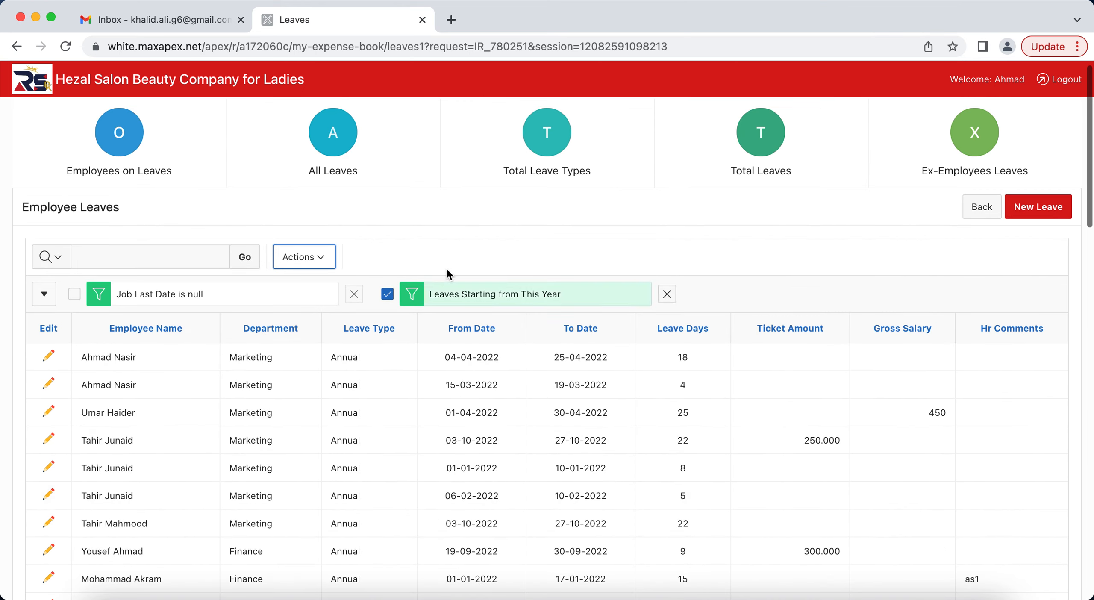
pyautogui.click(323, 256)
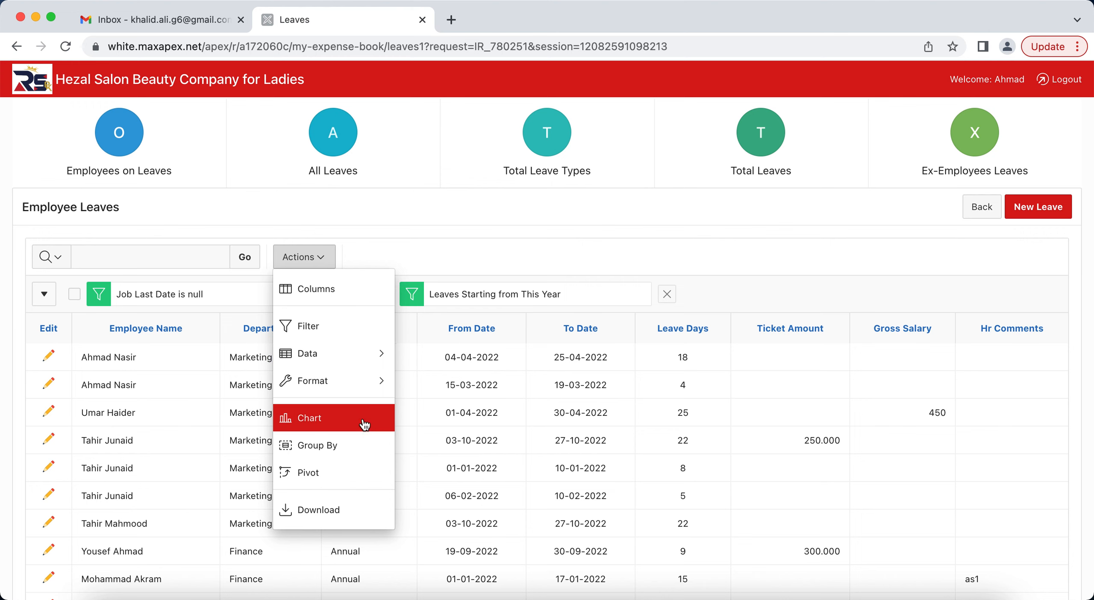
pyautogui.doubleClick(560, 413)
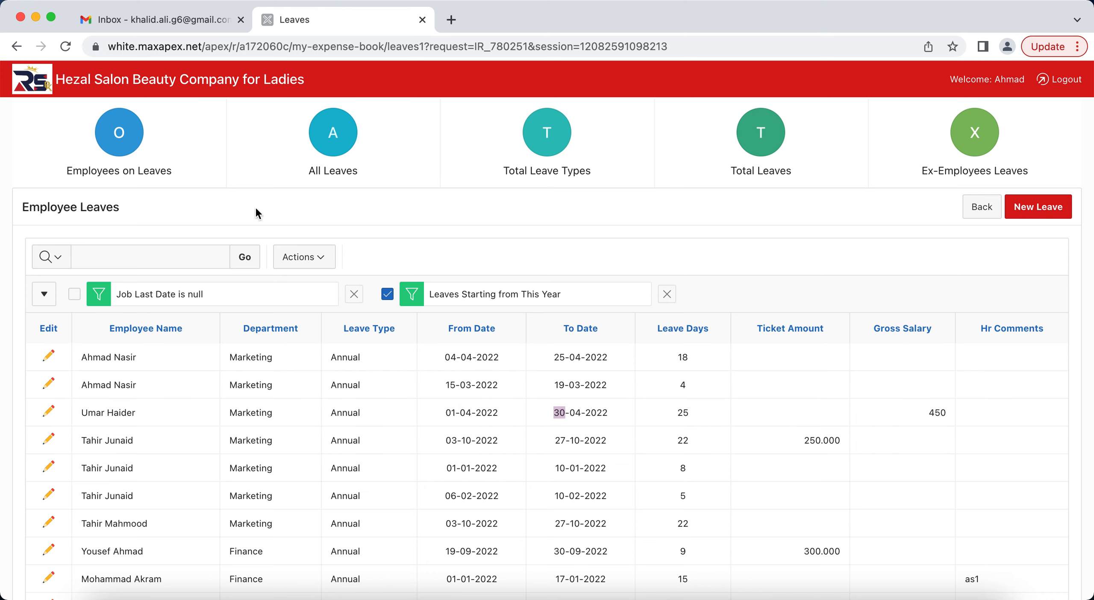
pyautogui.tripleClick(55, 206)
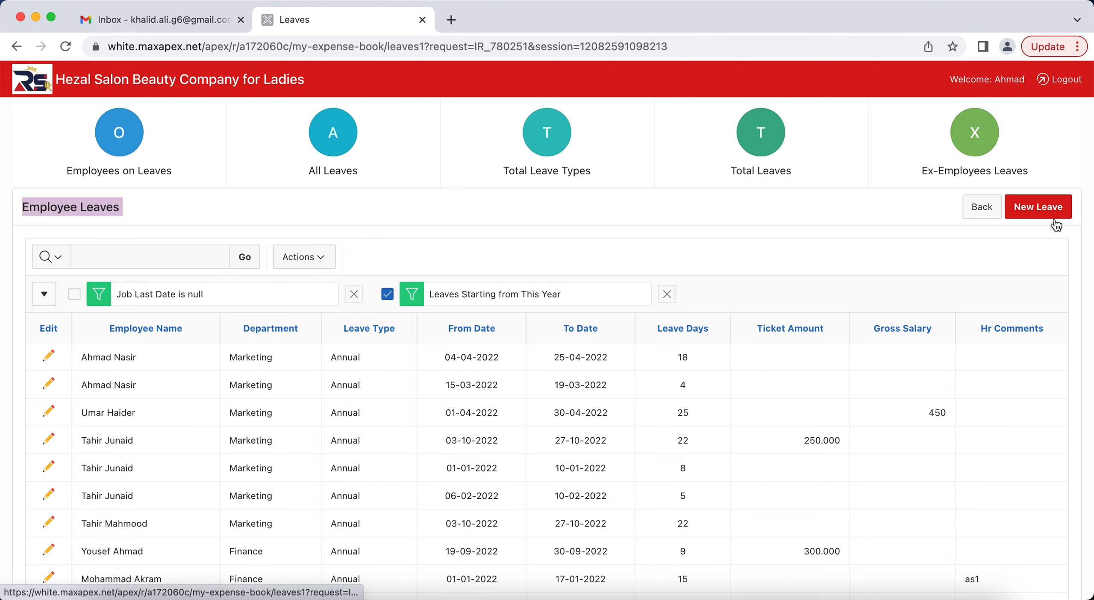
# Step: Open Leave Balance Adjustment from the payroll home page and filter it by the employee whose leave payment was printed
pyautogui.click(980, 209)
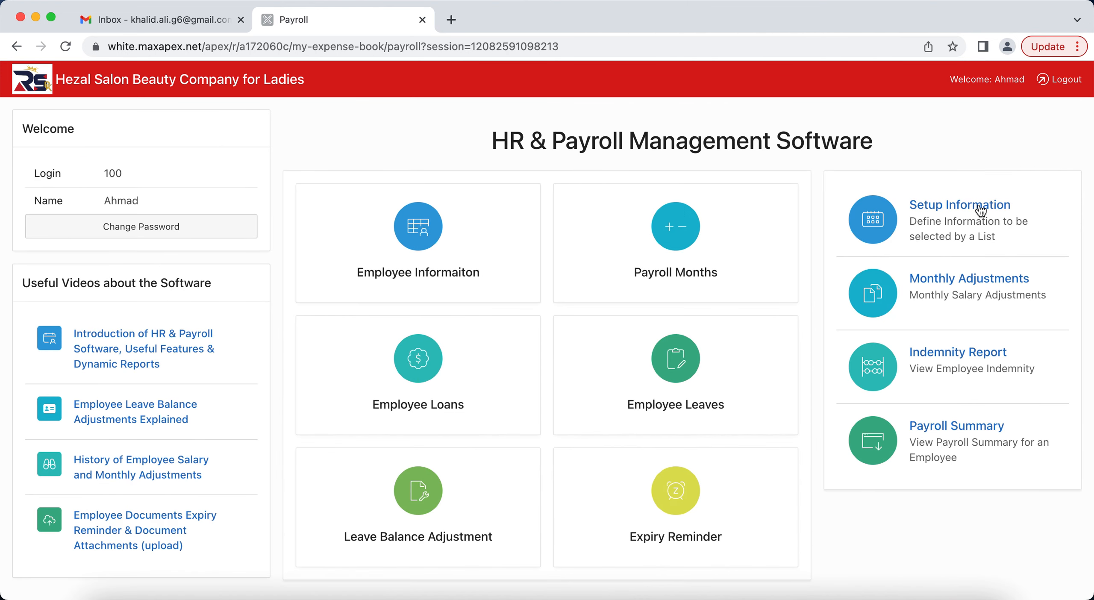
pyautogui.click(426, 513)
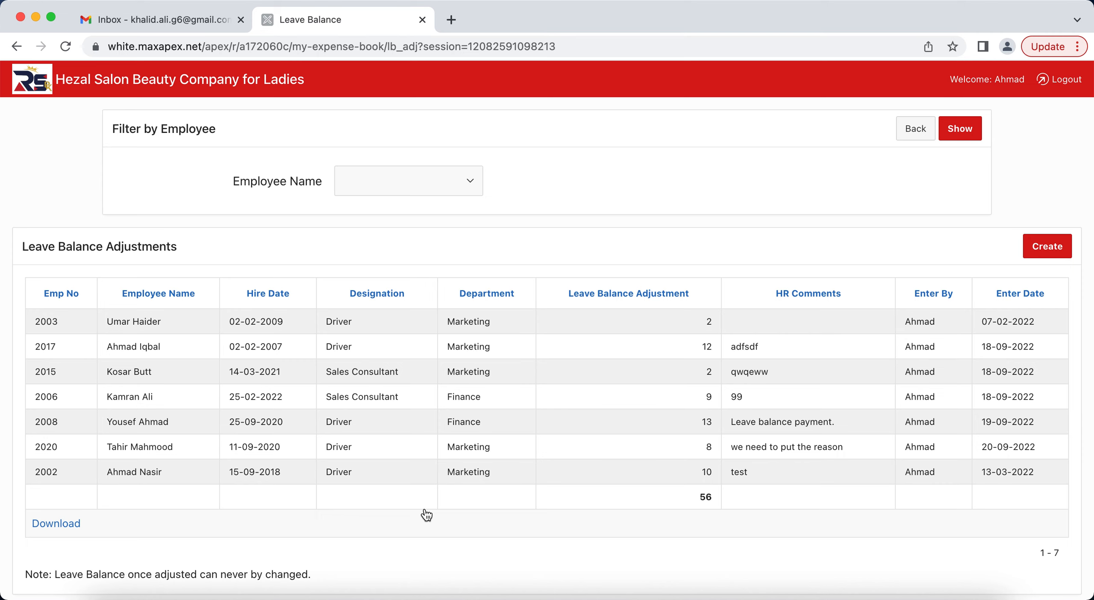
pyautogui.click(387, 179)
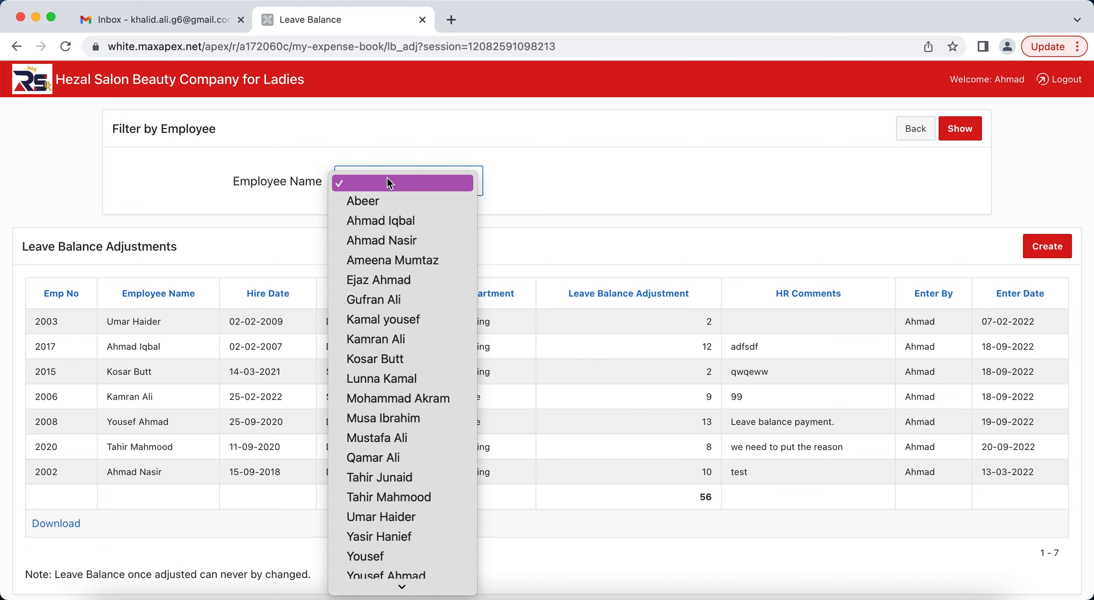
pyautogui.press('e')
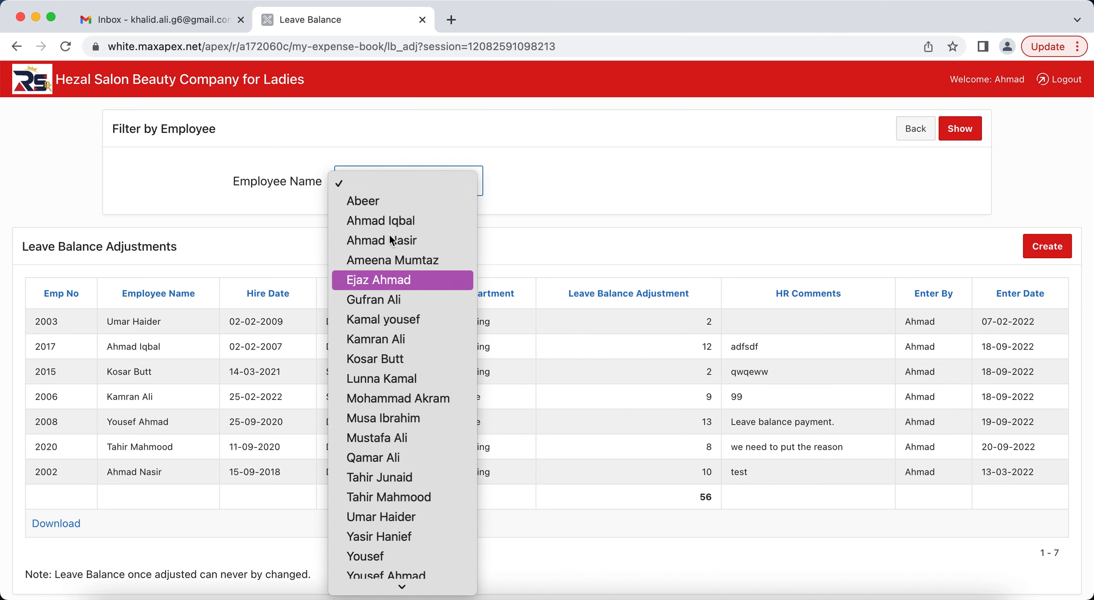
pyautogui.press('Return')
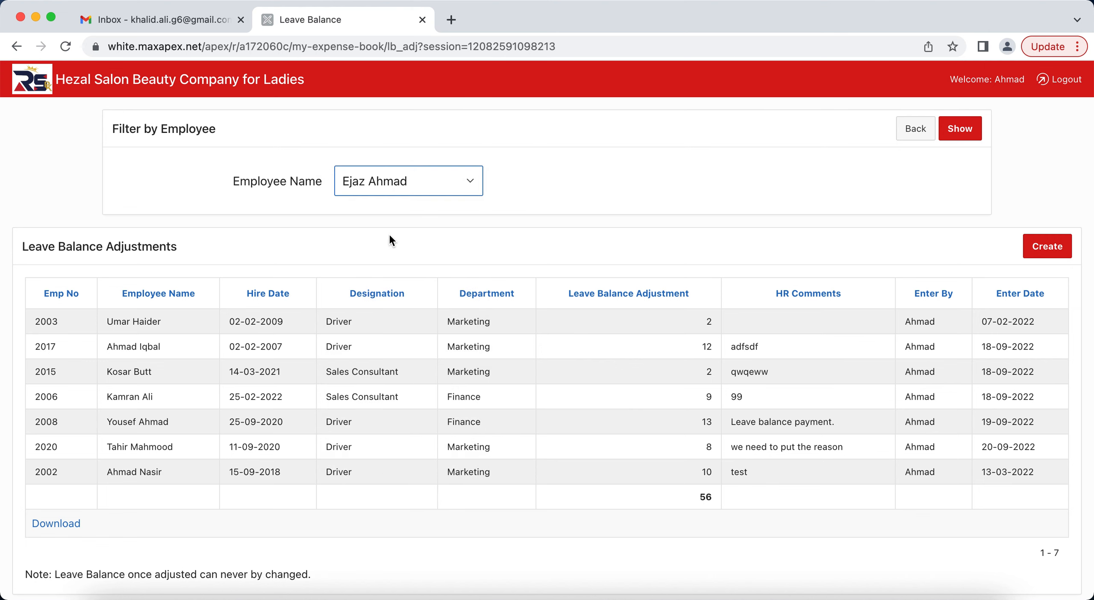
pyautogui.click(964, 131)
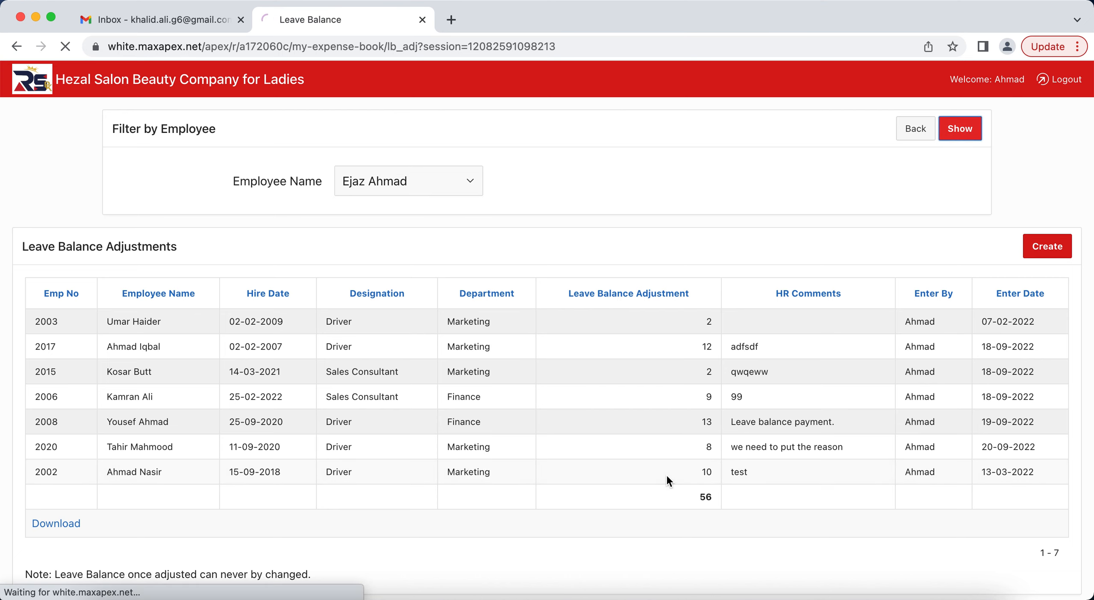
# Step: Filter the adjustments by the Finance driver who had the 13-day adjustment, and return to the payroll home page
pyautogui.click(405, 194)
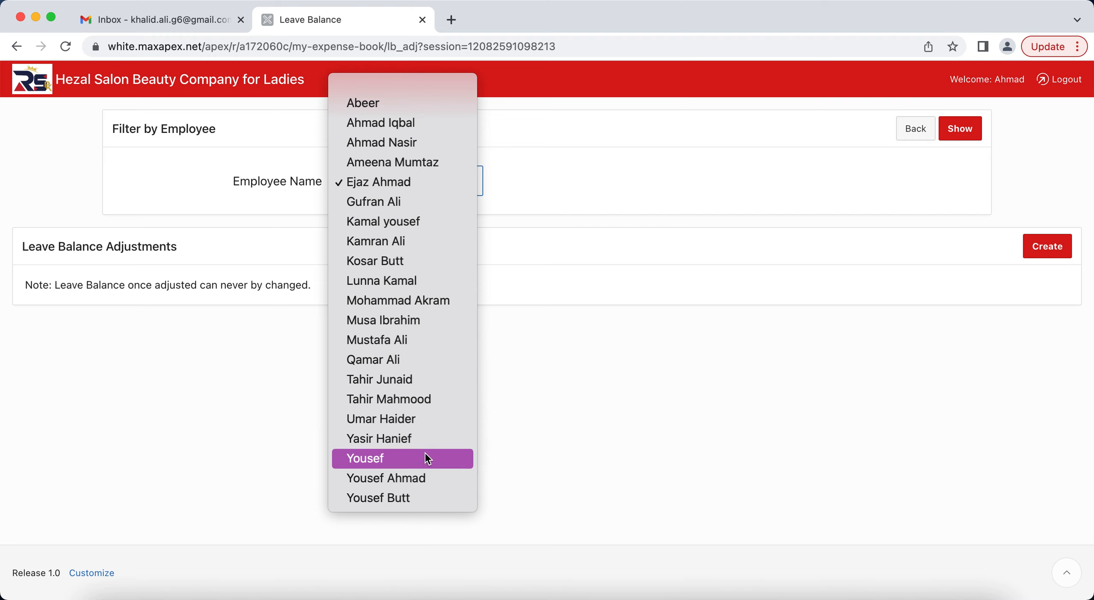
pyautogui.click(422, 475)
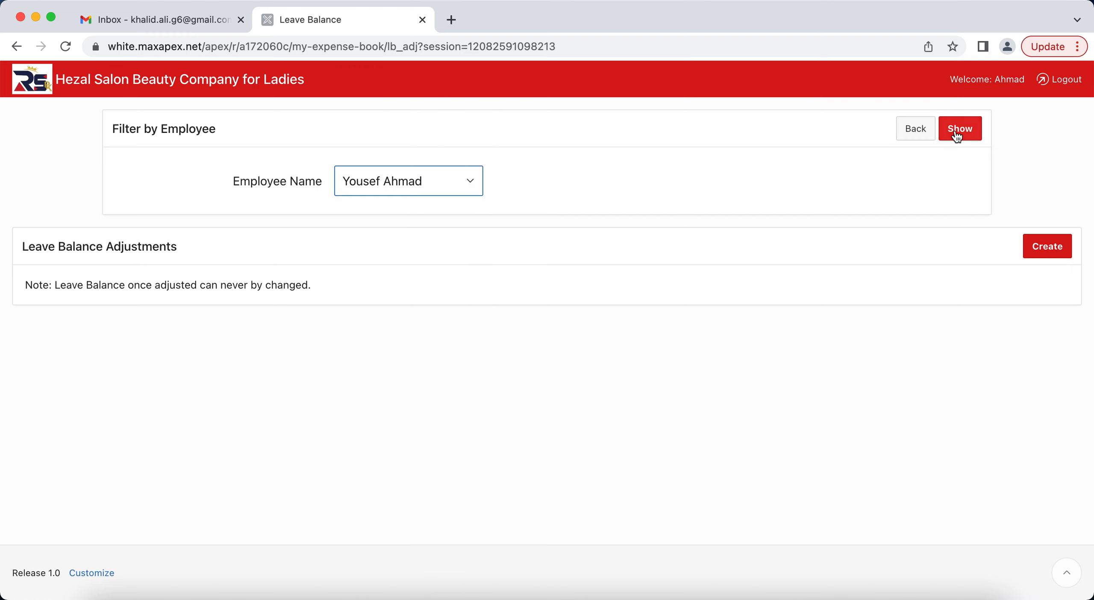
pyautogui.click(956, 135)
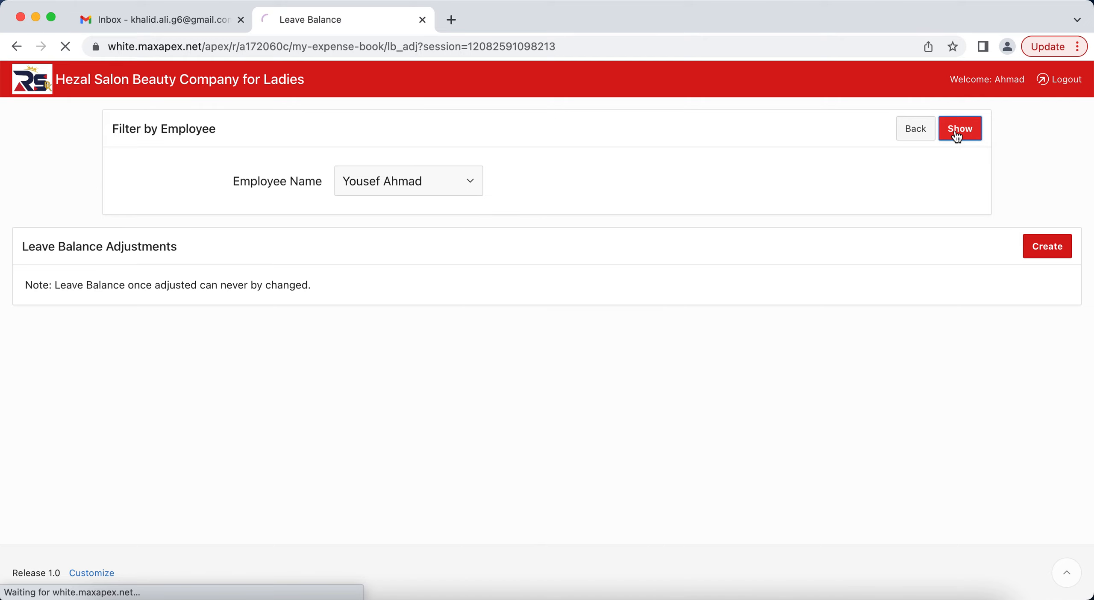
pyautogui.click(907, 135)
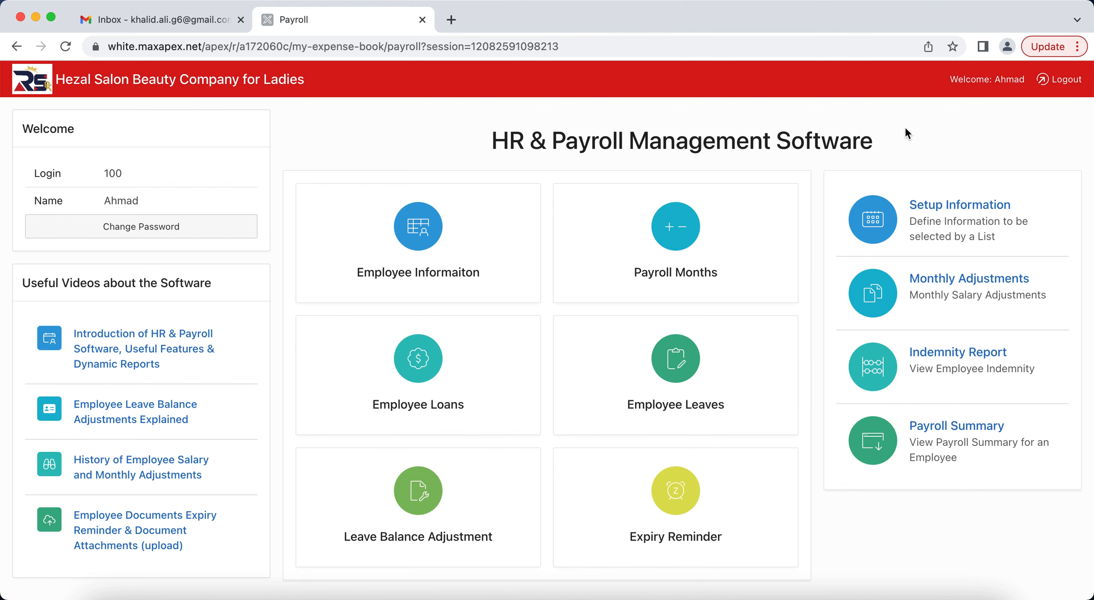
# Step: Open Expiry Reminder from the payroll home page and look through the All Documents Reminder Report
pyautogui.click(696, 485)
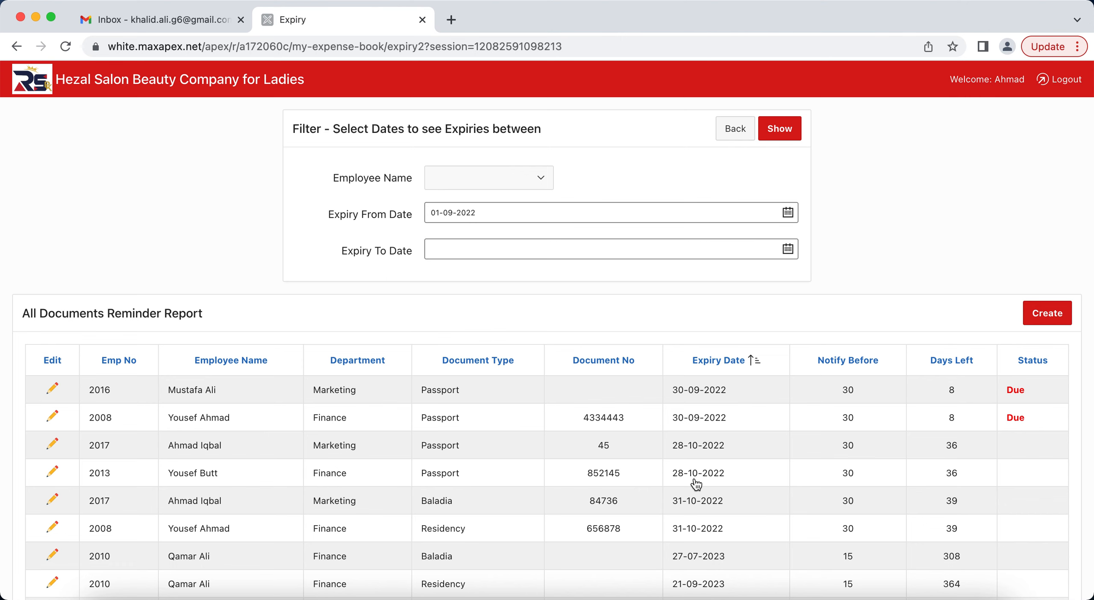
pyautogui.scroll(-5, 695, 484)
pyautogui.scroll(5, 696, 485)
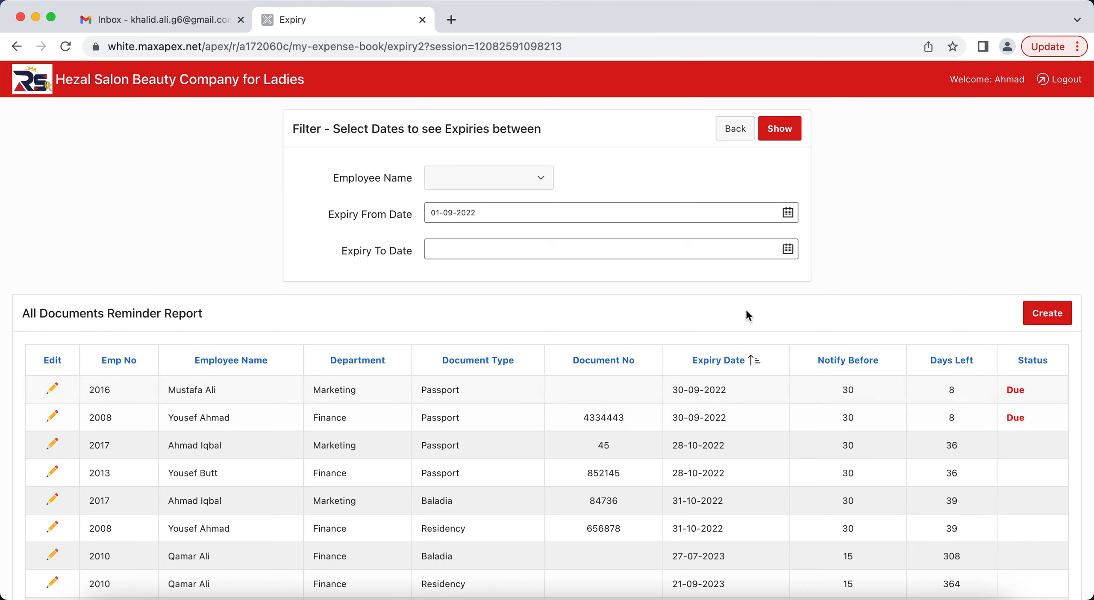
# Step: Filter the document expiries to those between 01-10-2022 and 31-10-2022
pyautogui.click(787, 252)
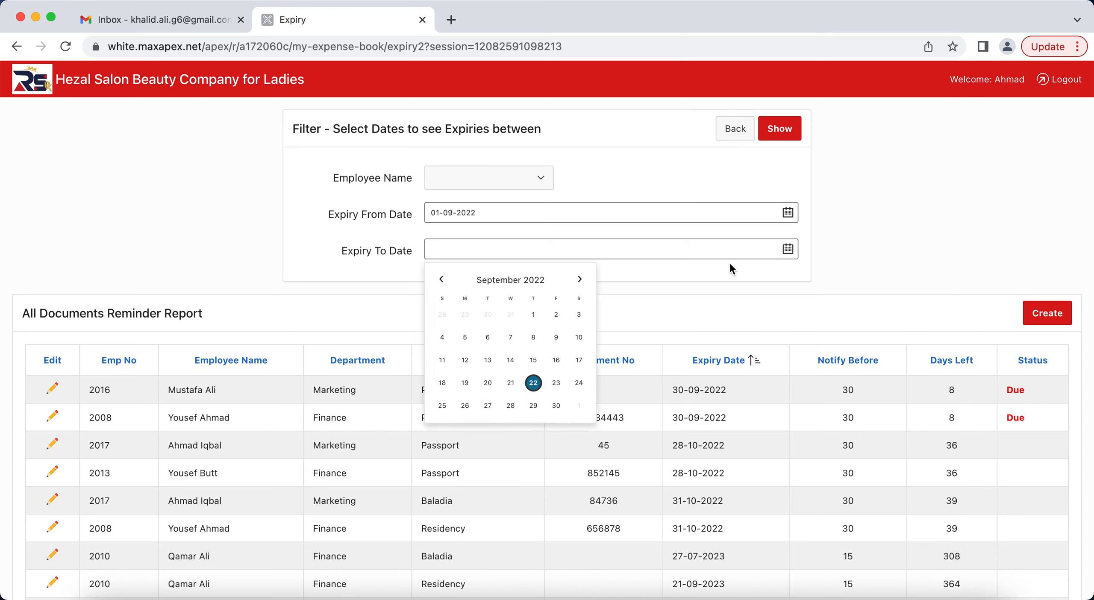
pyautogui.click(579, 279)
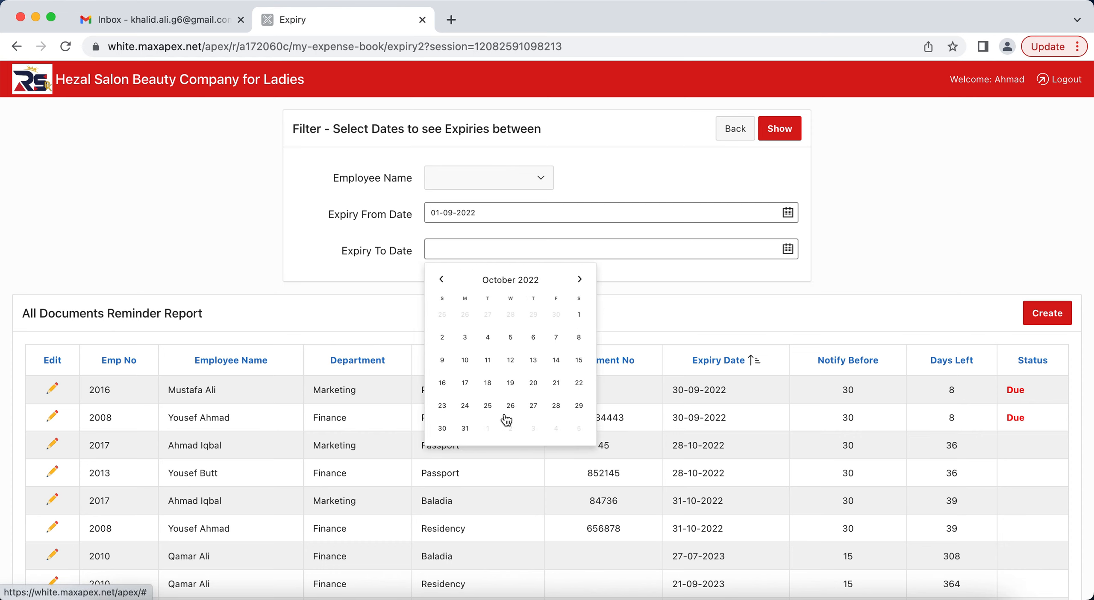
pyautogui.click(465, 428)
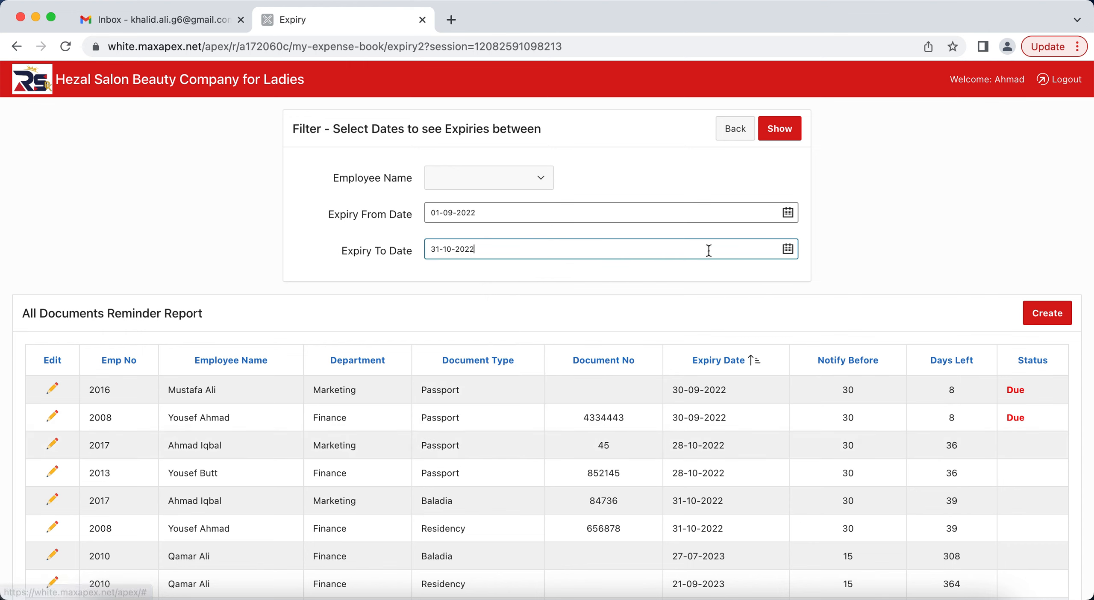
pyautogui.click(786, 214)
pyautogui.click(576, 245)
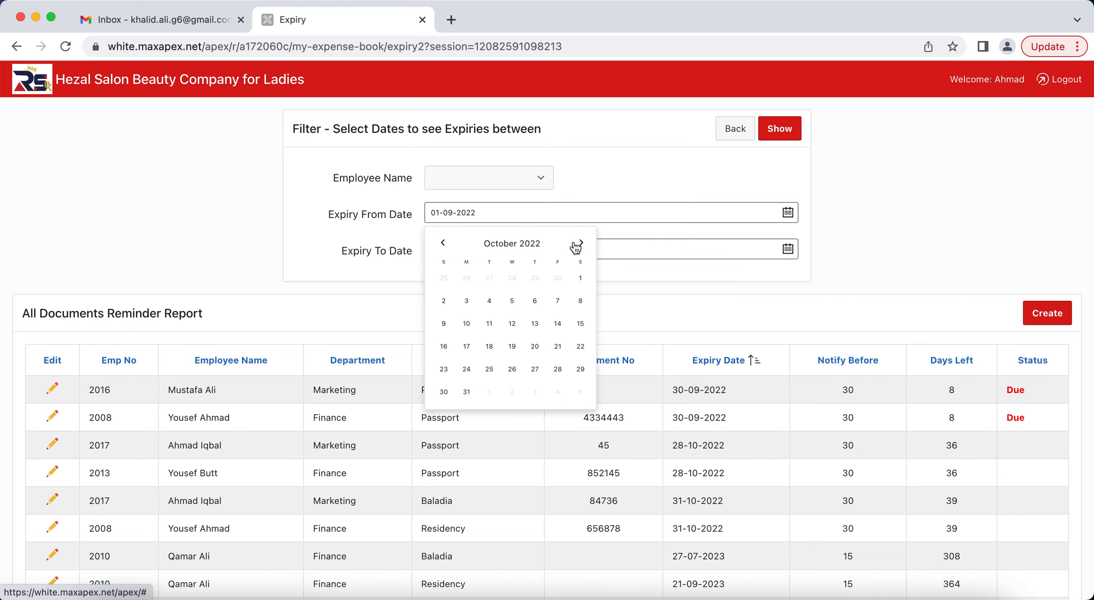
pyautogui.click(580, 278)
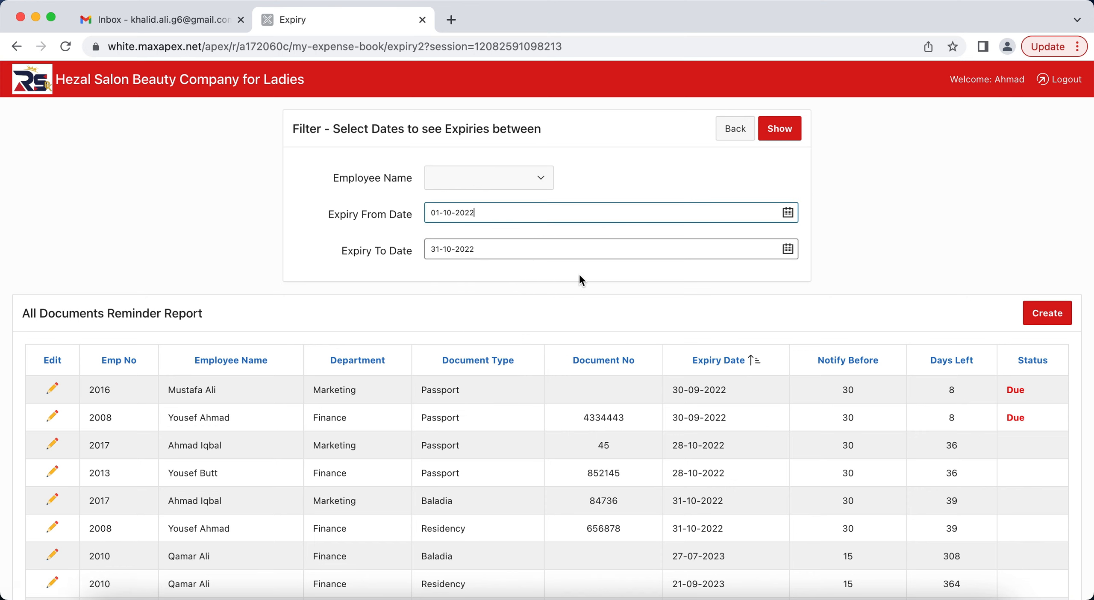
pyautogui.click(781, 130)
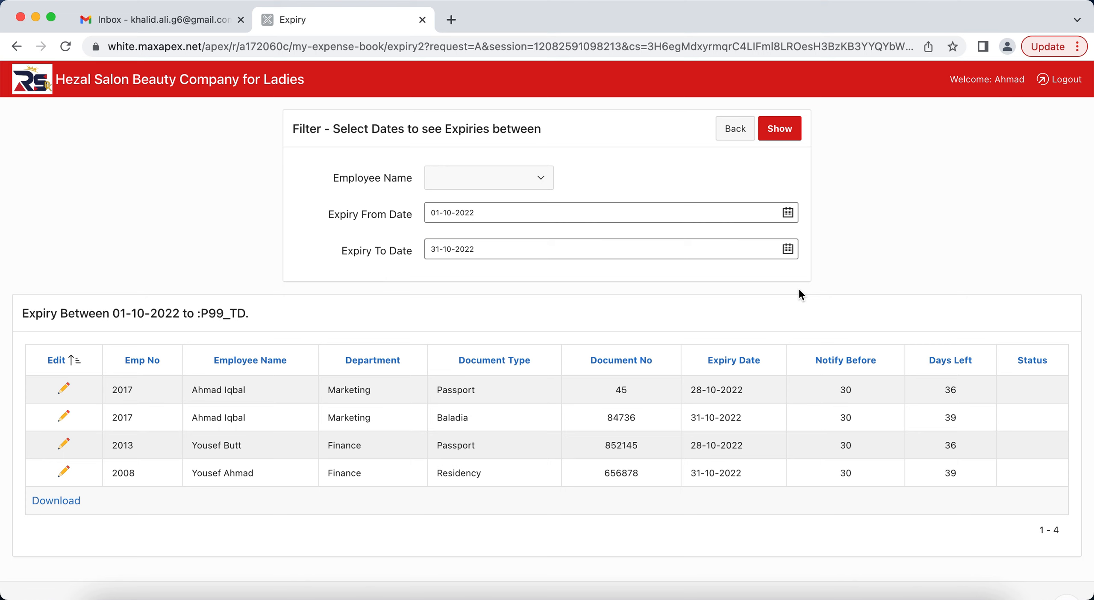
# Step: Clear the Expiry To Date and show the report for all documents again
pyautogui.click(672, 241)
pyautogui.press('super+a')
pyautogui.press('BackSpace')
pyautogui.click(779, 128)
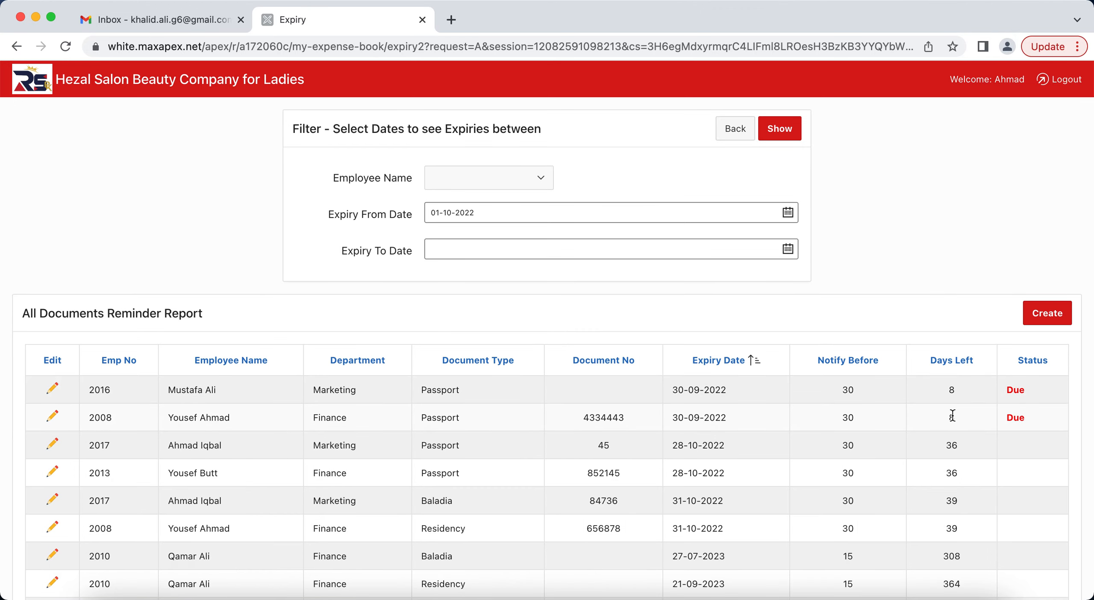
# Step: Open the Finance employee's passport reminder expiring on 30-09-2022 and examine its details and Notify Days Before setting
pyautogui.doubleClick(850, 420)
pyautogui.click(55, 420)
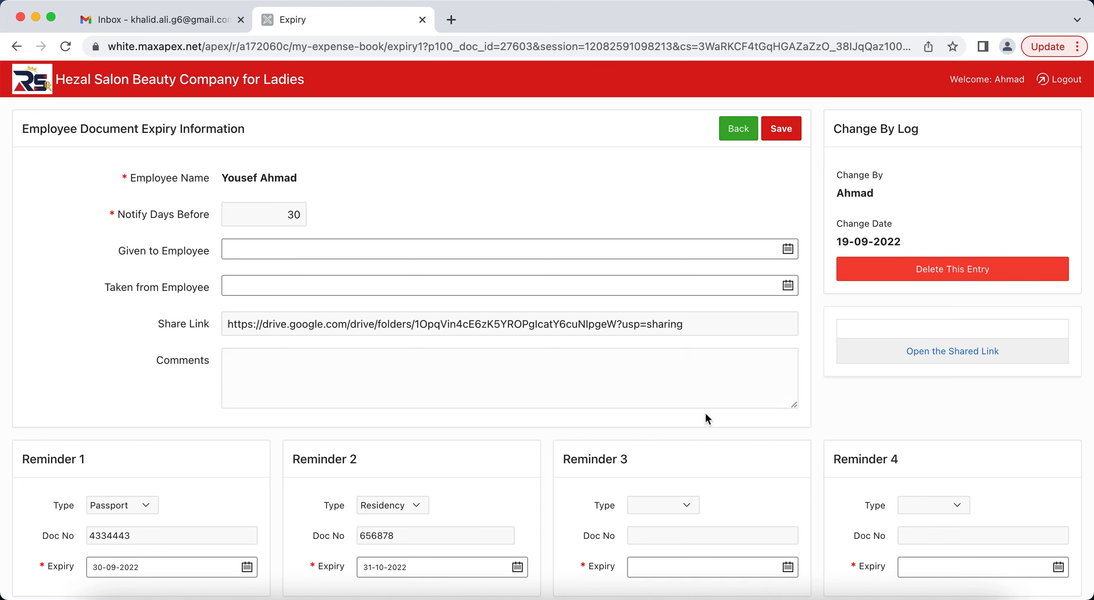
pyautogui.scroll(-3, 881, 423)
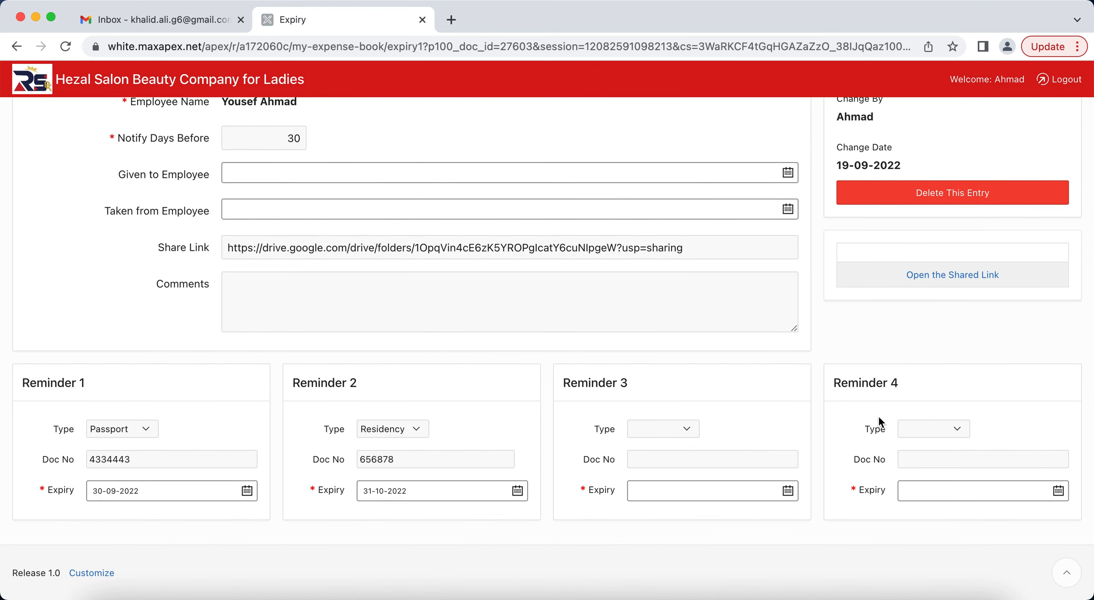
pyautogui.scroll(2, 535, 268)
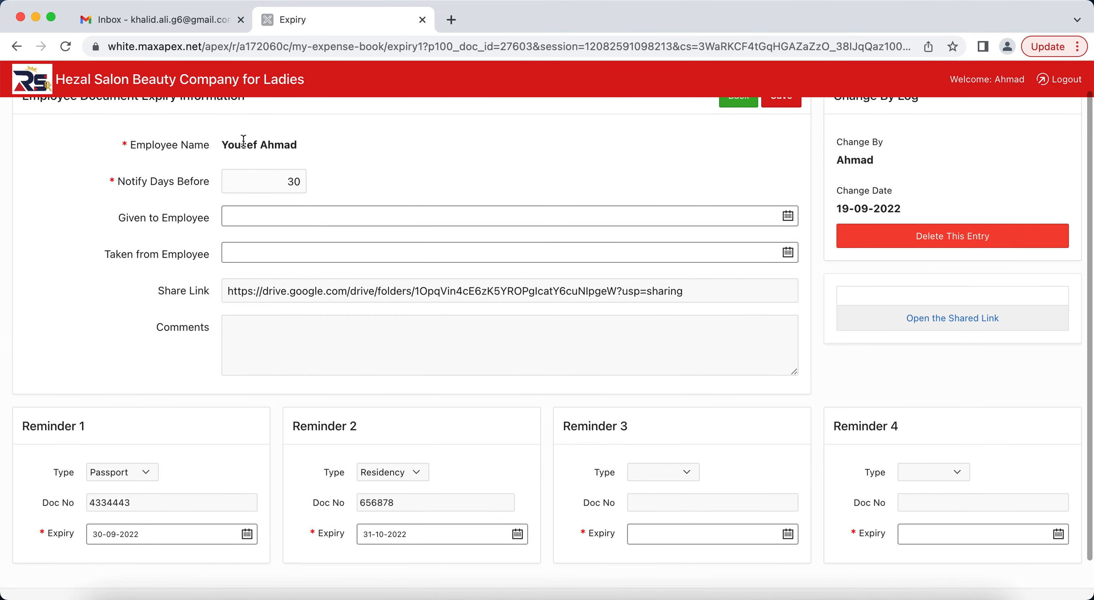
pyautogui.doubleClick(267, 181)
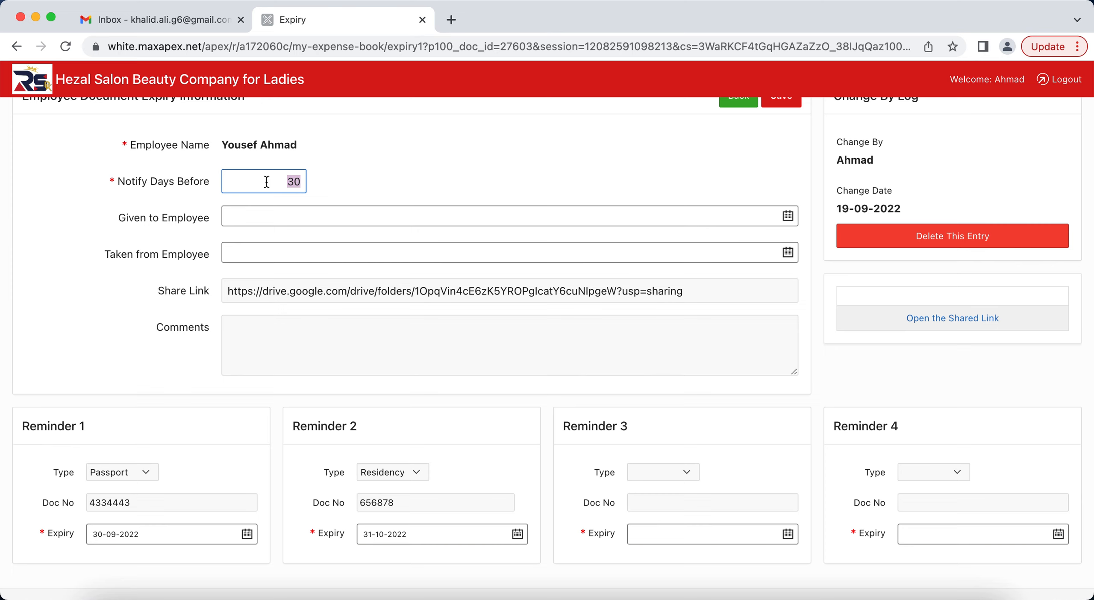
pyautogui.click(28, 345)
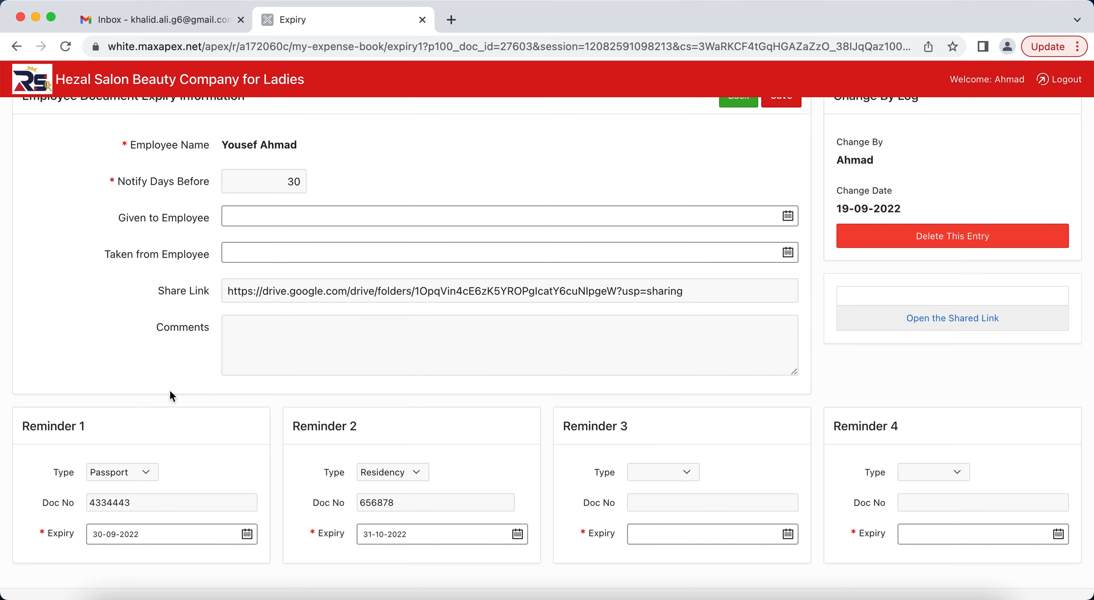
# Step: Check the document types available for Reminder 1 and Reminder 2 without changing them
pyautogui.click(138, 474)
pyautogui.click(139, 472)
pyautogui.click(380, 477)
pyautogui.click(390, 476)
# Step: Open the record's shared Google Drive folder to view the employee's document files, and return to the expiry record
pyautogui.click(547, 293)
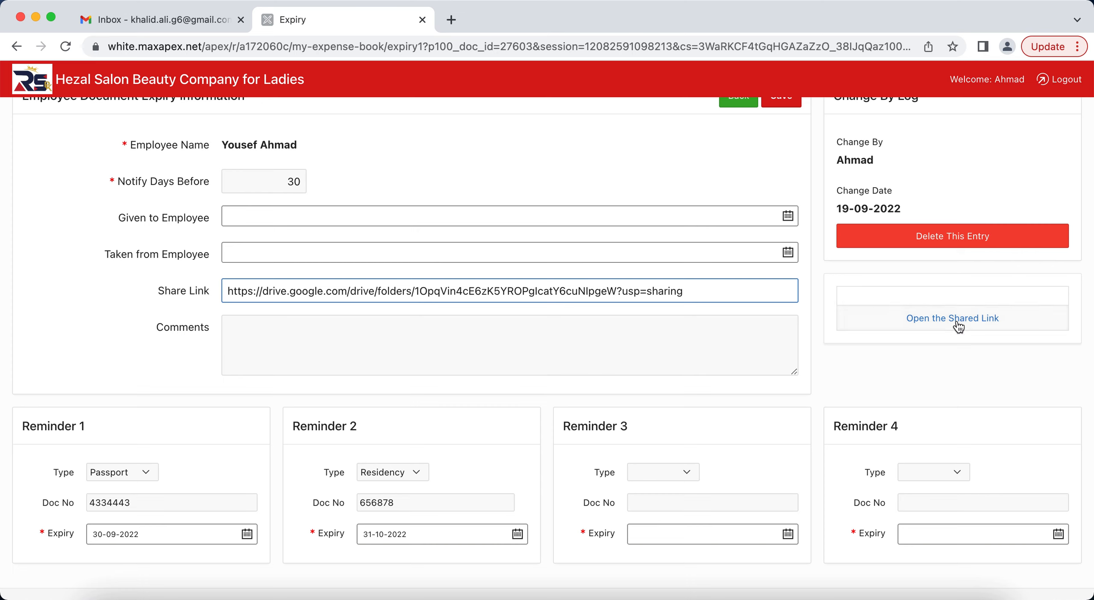
pyautogui.click(1035, 317)
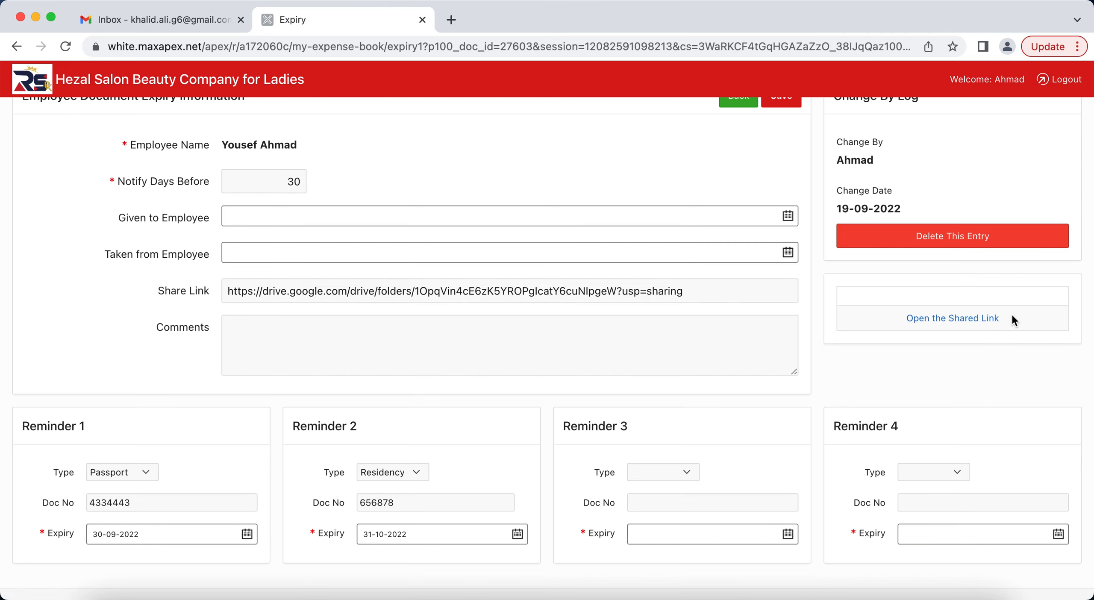
pyautogui.click(956, 315)
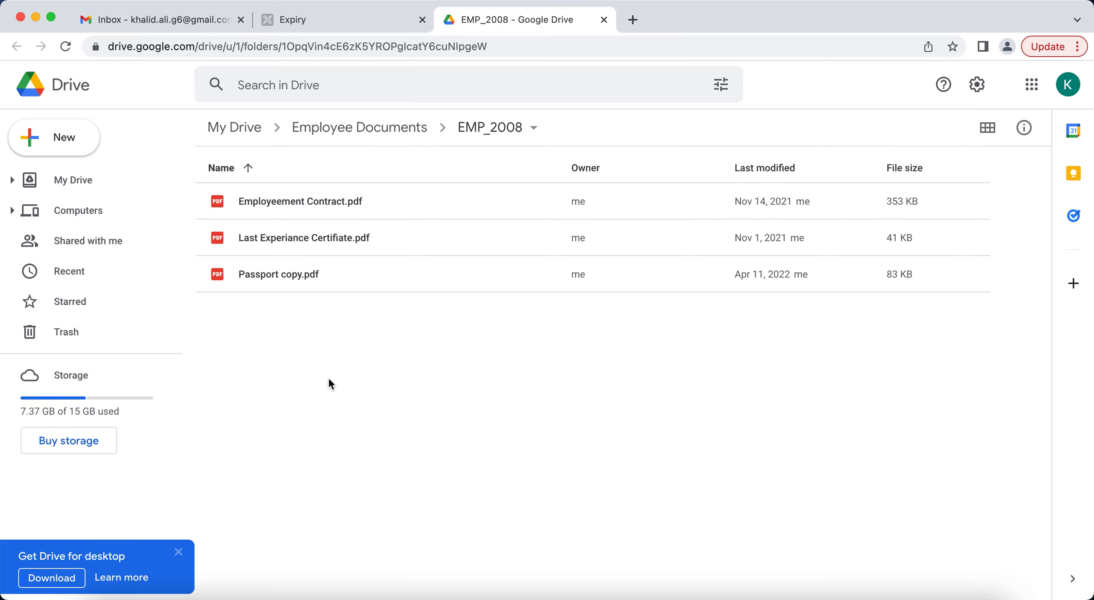
pyautogui.click(602, 25)
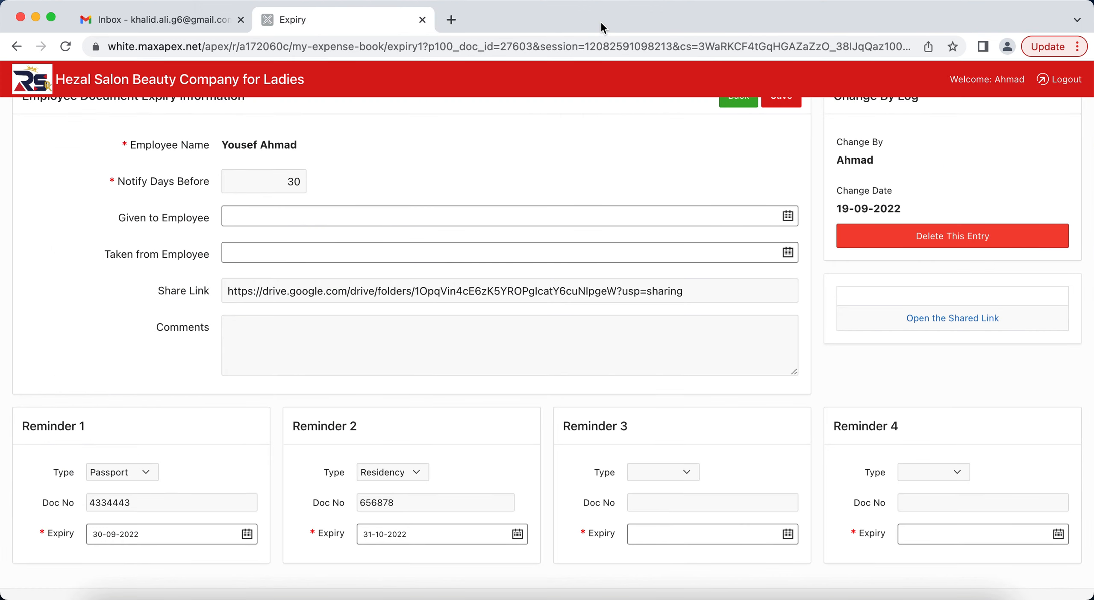
pyautogui.click(958, 326)
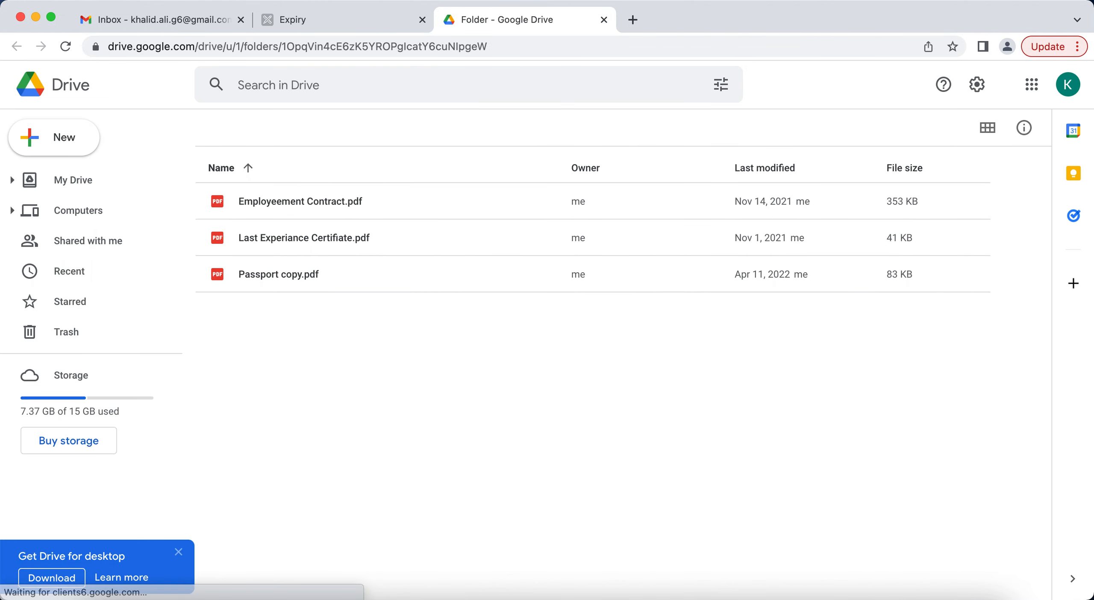
pyautogui.click(604, 20)
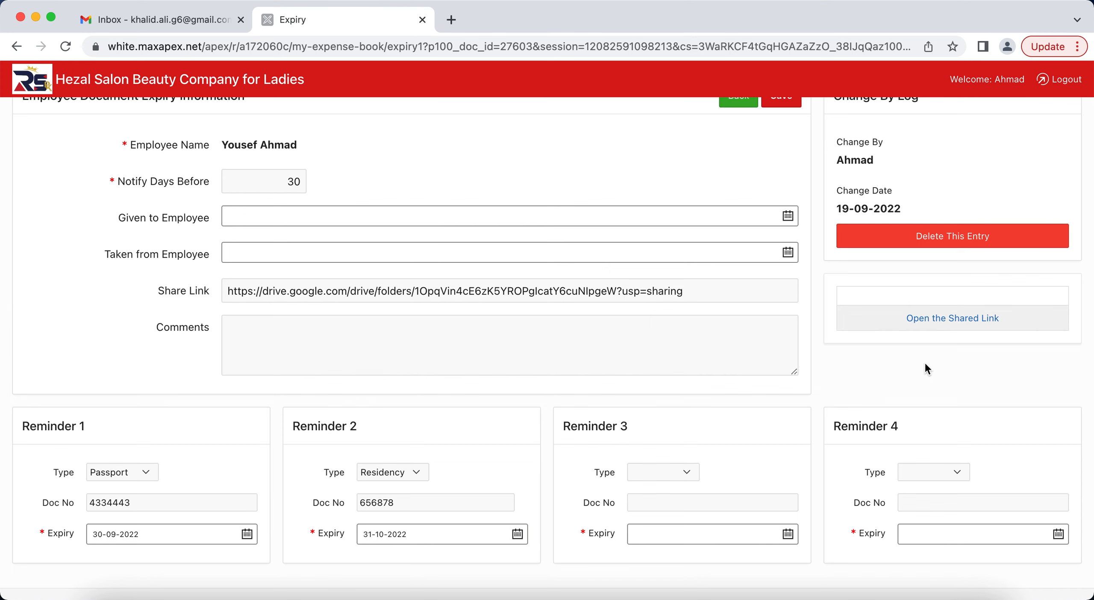
# Step: Go back to the documents reminder report, check the employee filter choices, and return to the payroll home page
pyautogui.scroll(2, 924, 362)
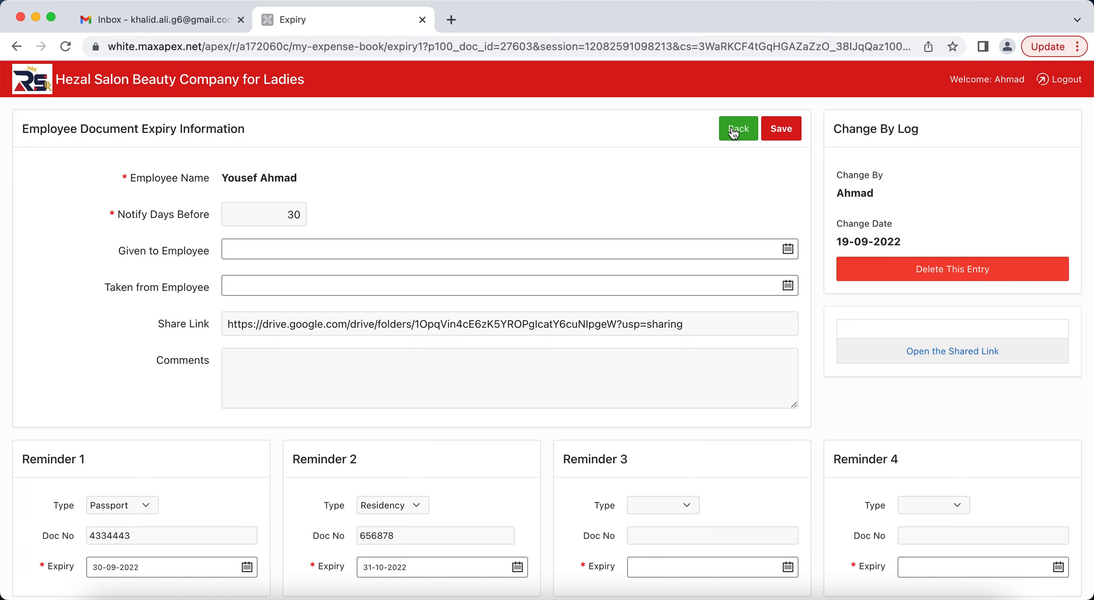
pyautogui.click(733, 132)
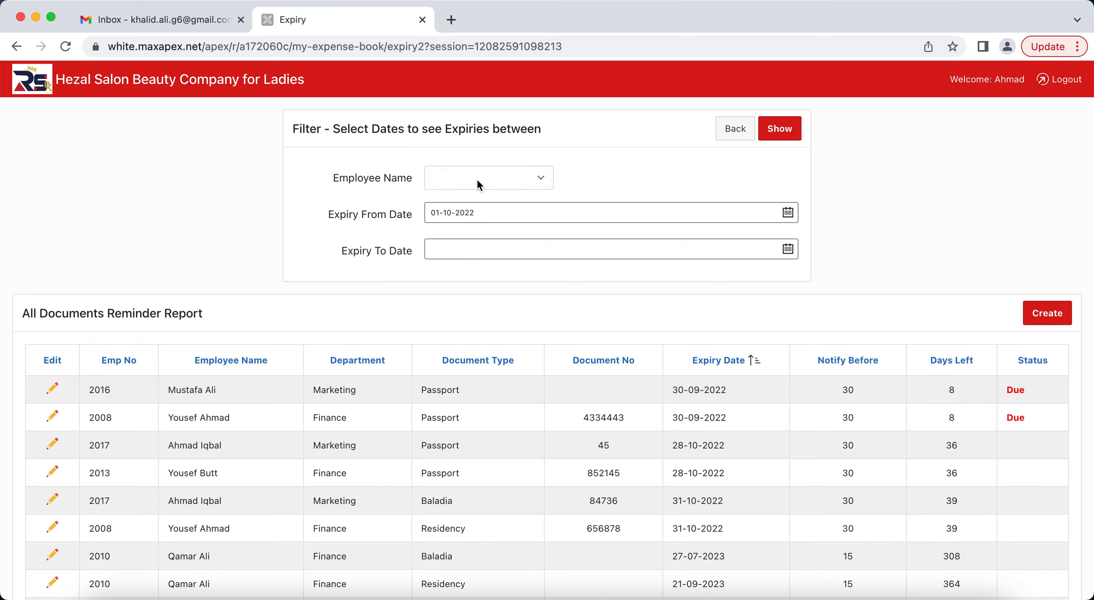
pyautogui.click(479, 178)
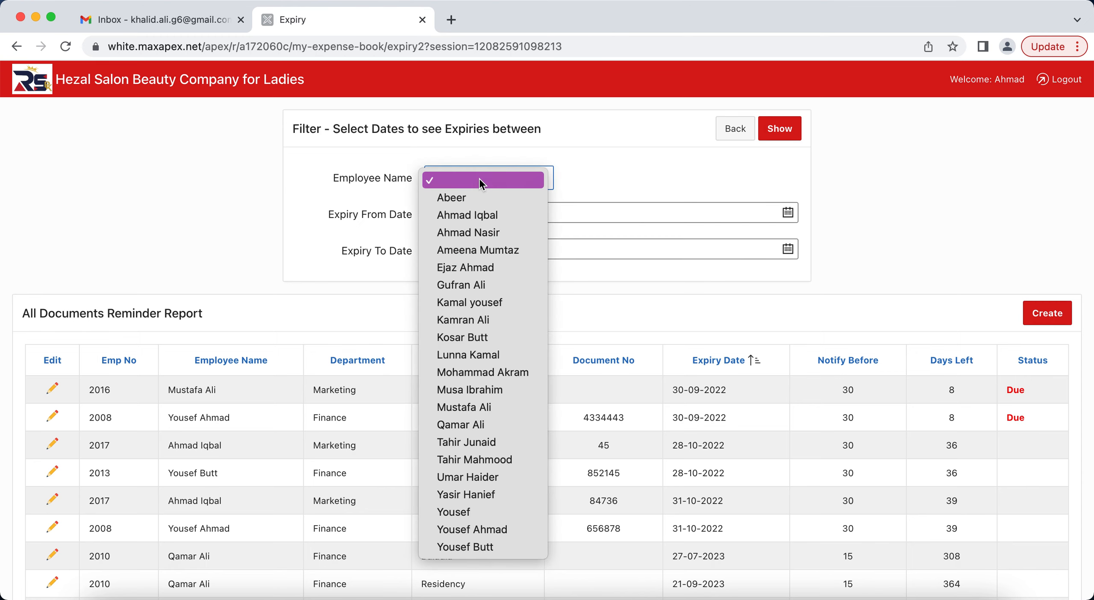
pyautogui.click(666, 159)
pyautogui.click(737, 135)
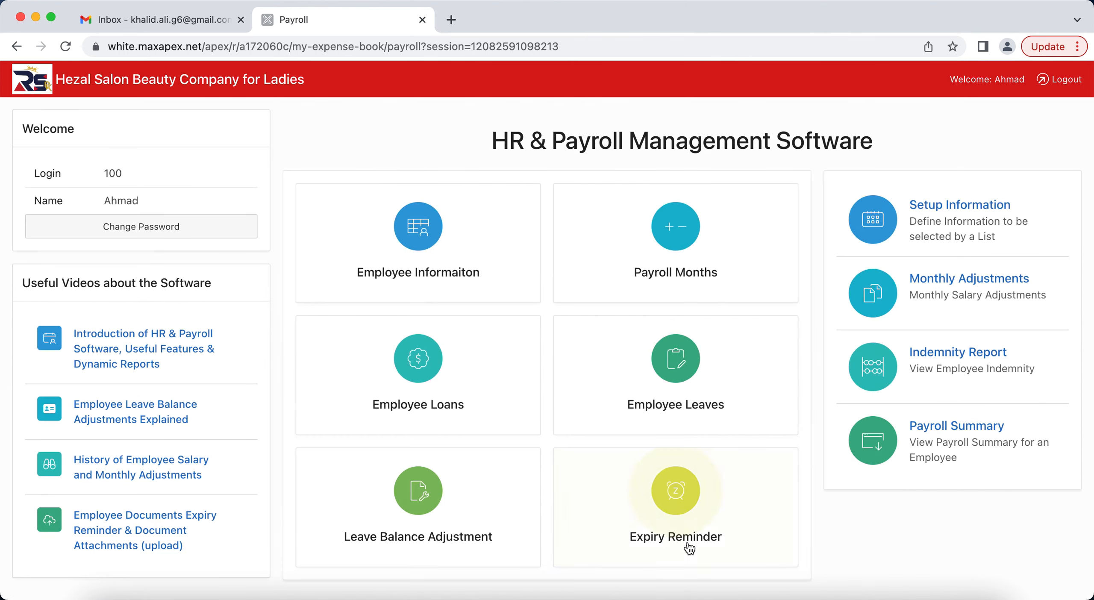
# Step: Open the April 2022 payroll month and the Marketing department's Over Time & Absents Sheet
pyautogui.click(691, 256)
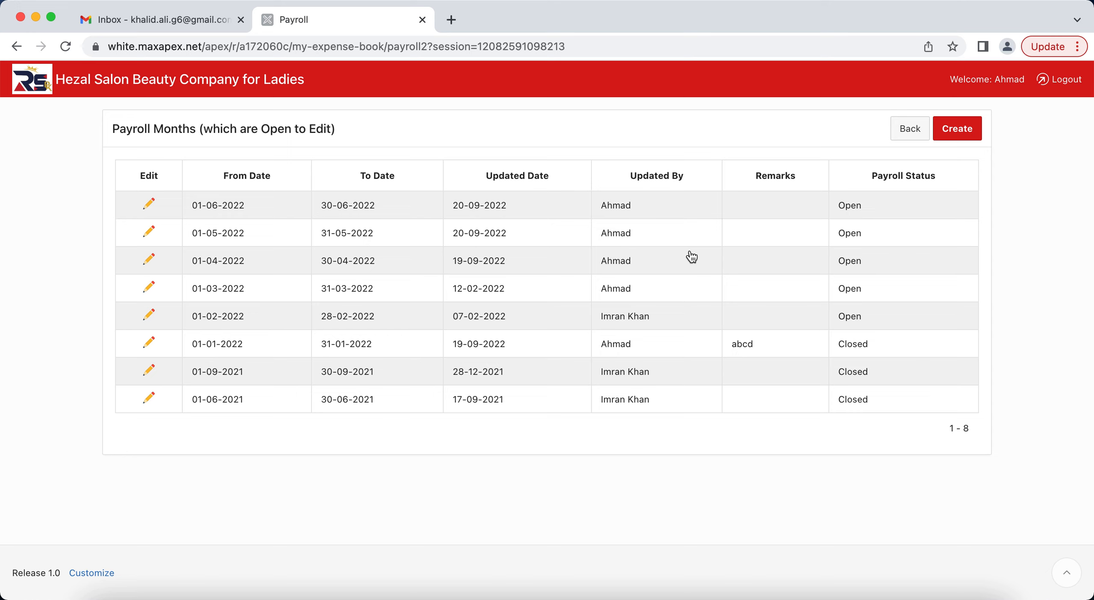
pyautogui.click(150, 261)
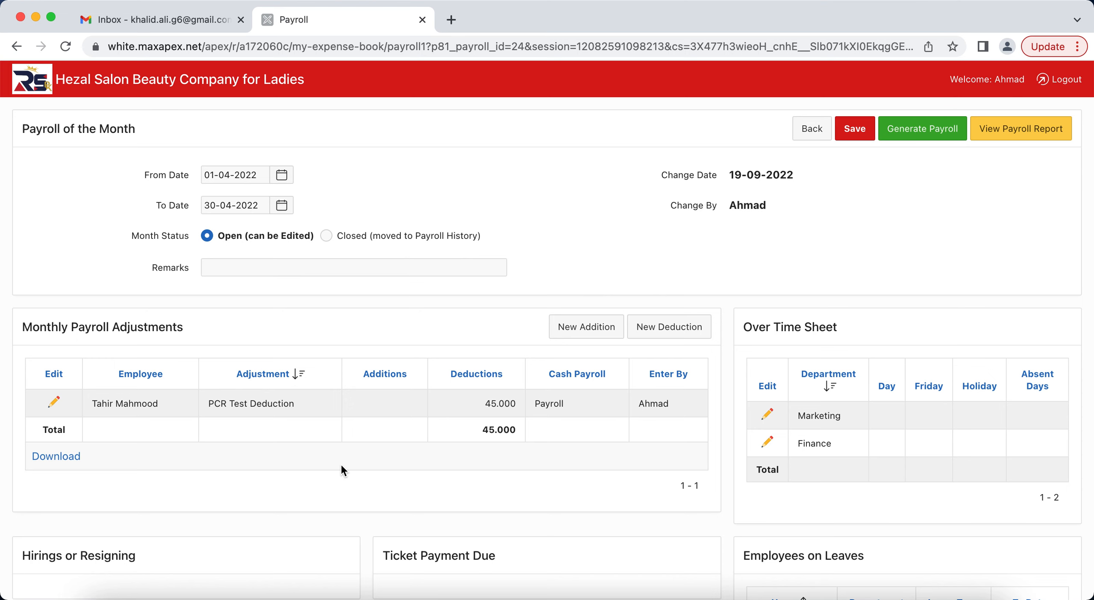
pyautogui.scroll(-4, 340, 463)
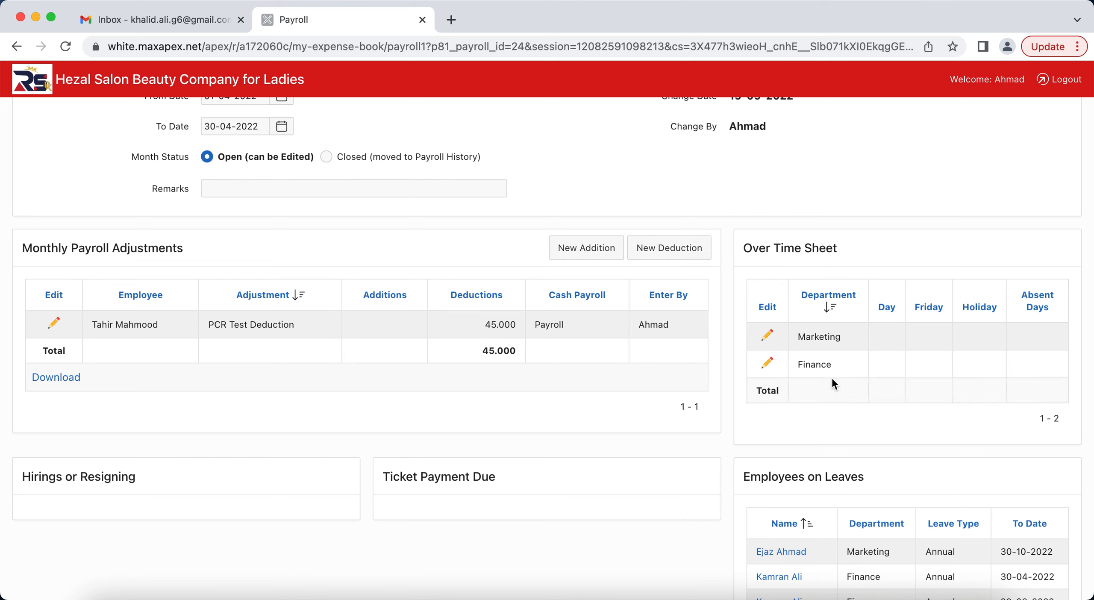
pyautogui.click(768, 335)
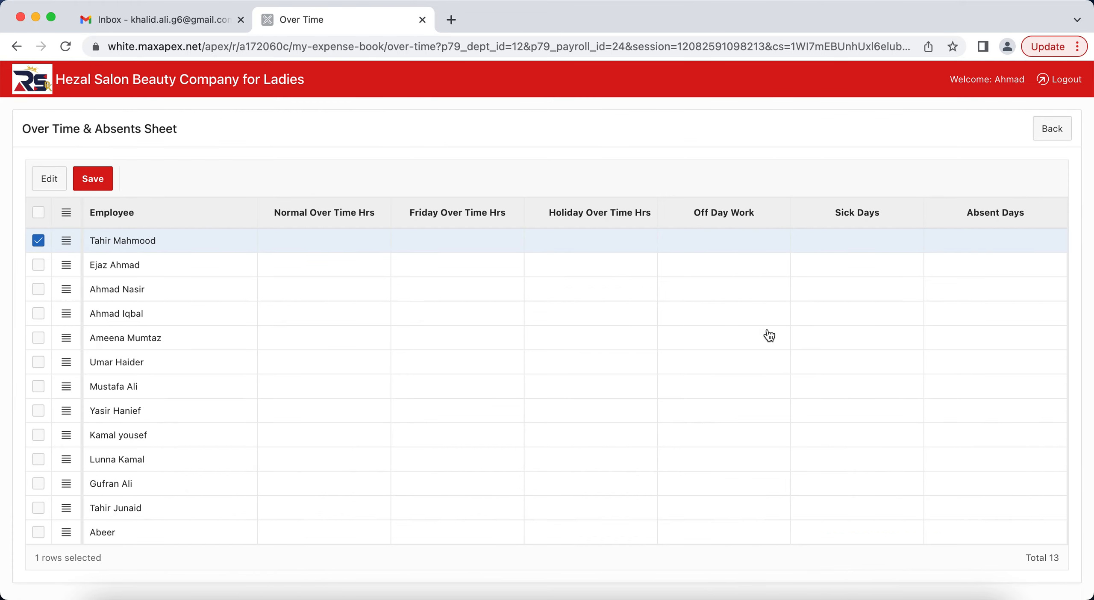
# Step: Enter 43 normal and 56 Friday overtime hours for the first employee in the sheet
pyautogui.doubleClick(330, 238)
pyautogui.write('43')
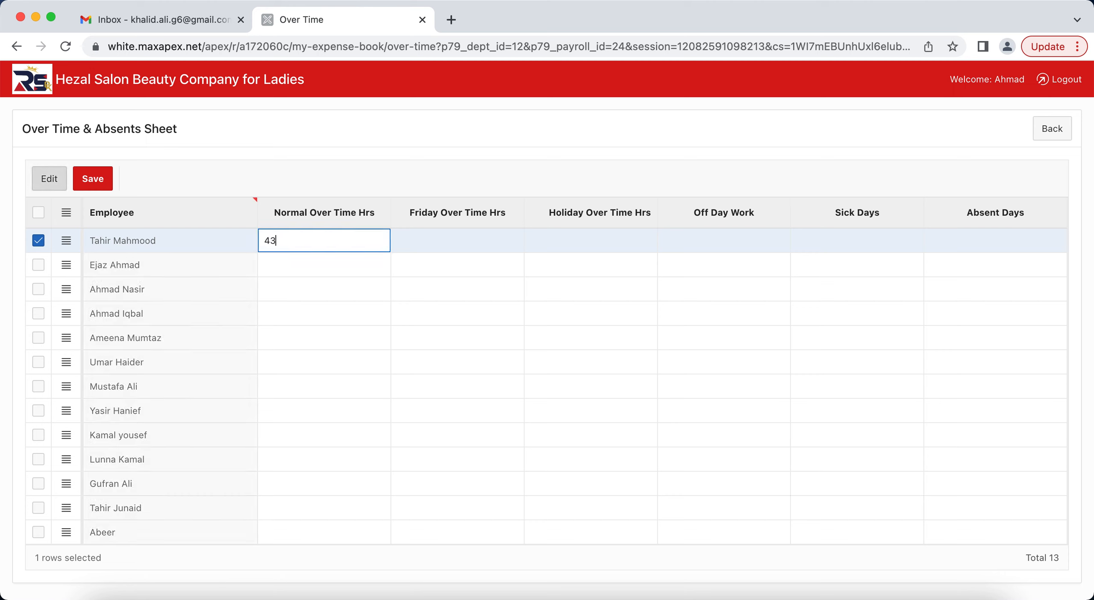
pyautogui.press('Tab')
pyautogui.write('56')
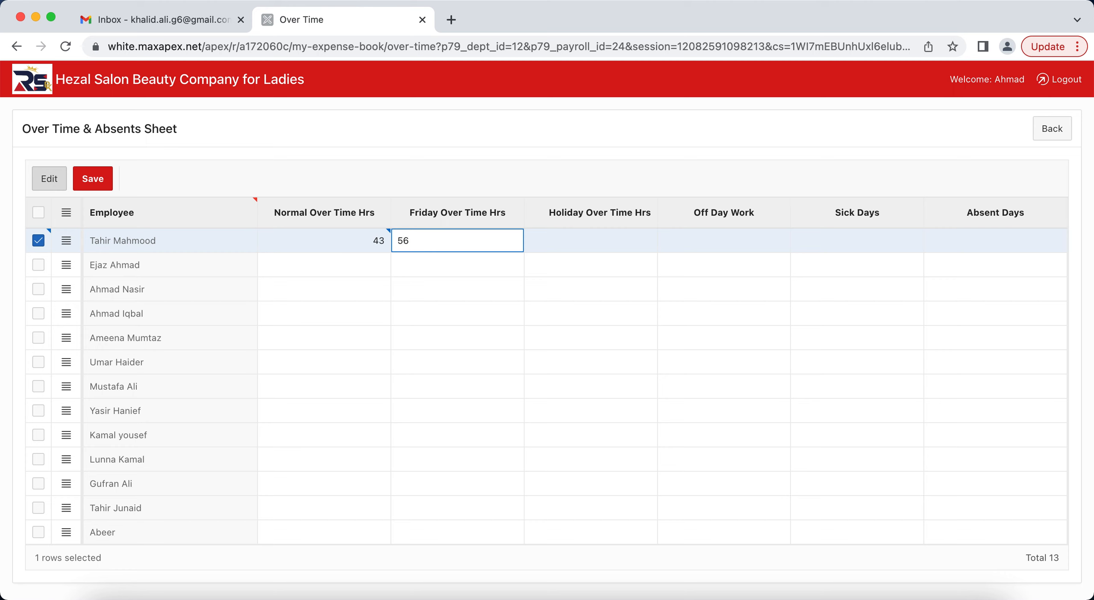
# Step: Enter 24 holiday and 10 normal overtime hours for the third employee in the sheet
pyautogui.click(577, 294)
pyautogui.click(578, 296)
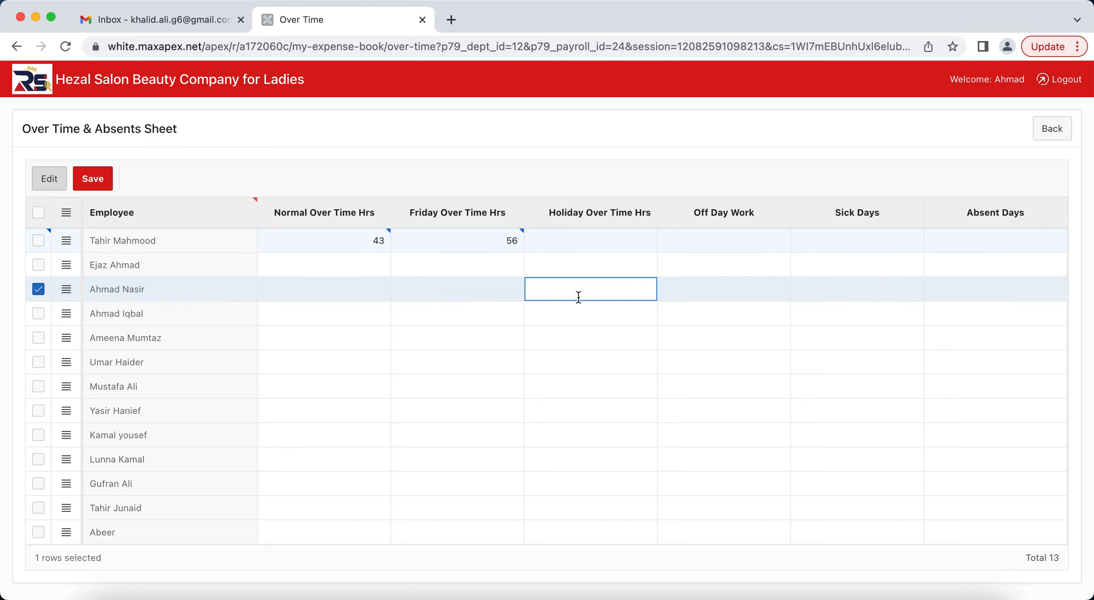
pyautogui.write('24')
pyautogui.click(337, 295)
pyautogui.write('10')
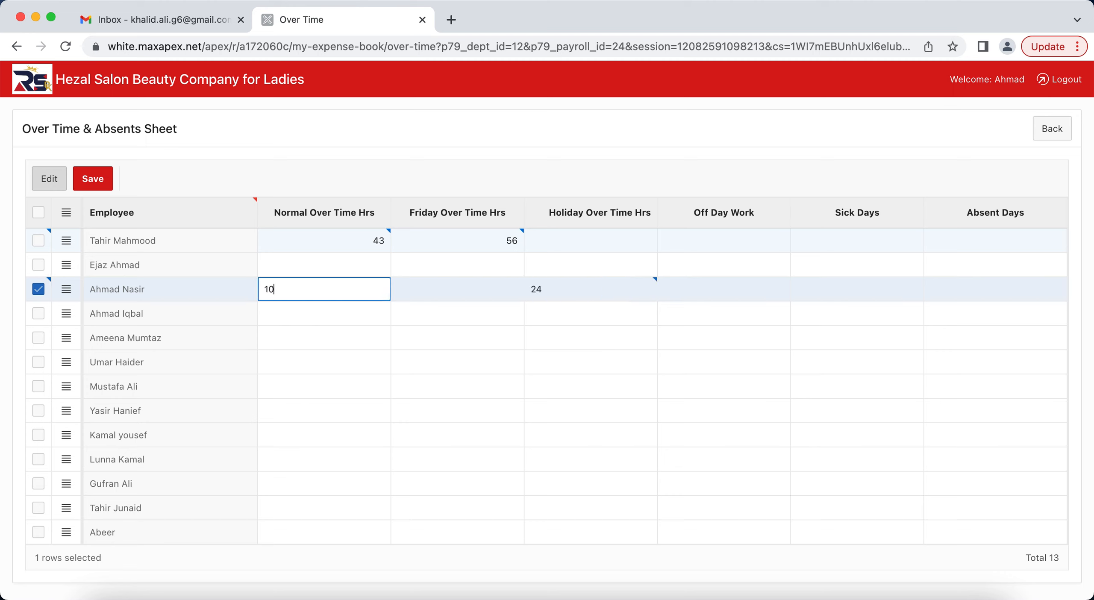
# Step: Save the overtime sheet and return to the April 2022 payroll month
pyautogui.click(306, 361)
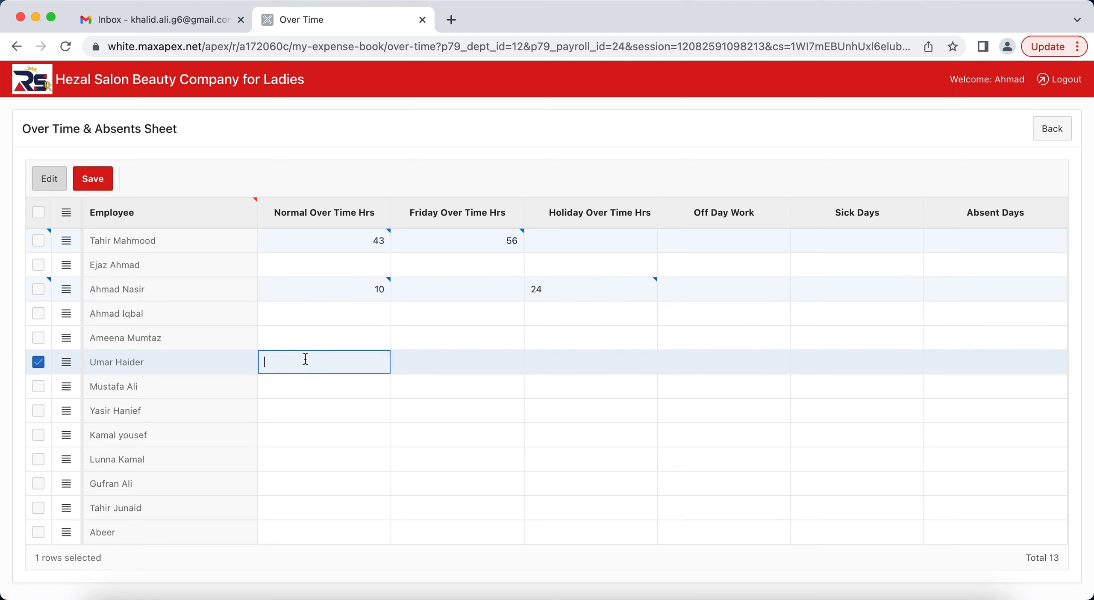
pyautogui.click(97, 182)
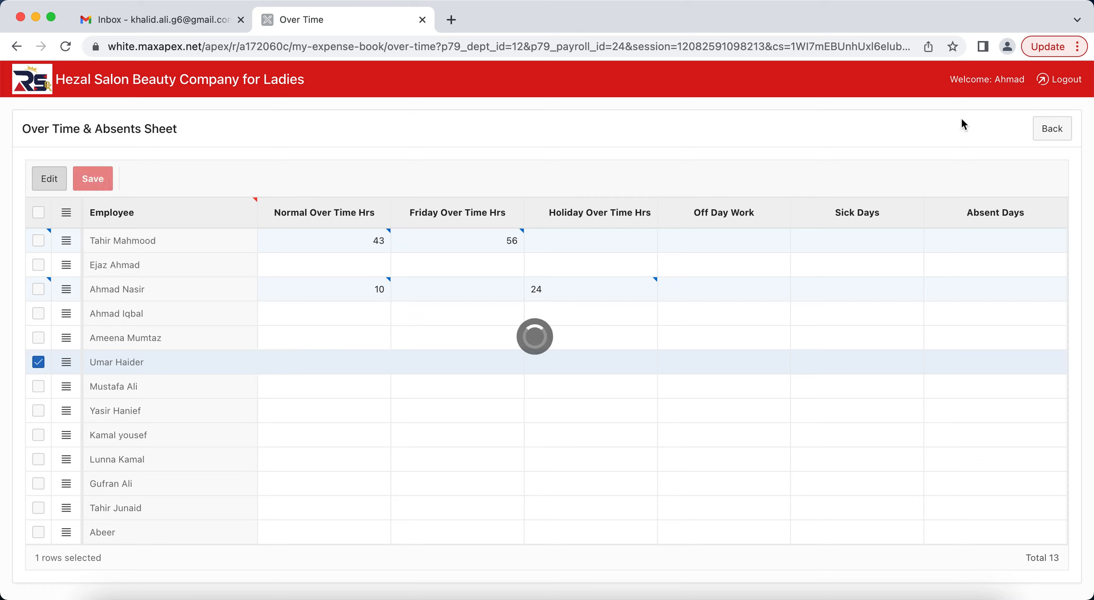
pyautogui.click(1049, 130)
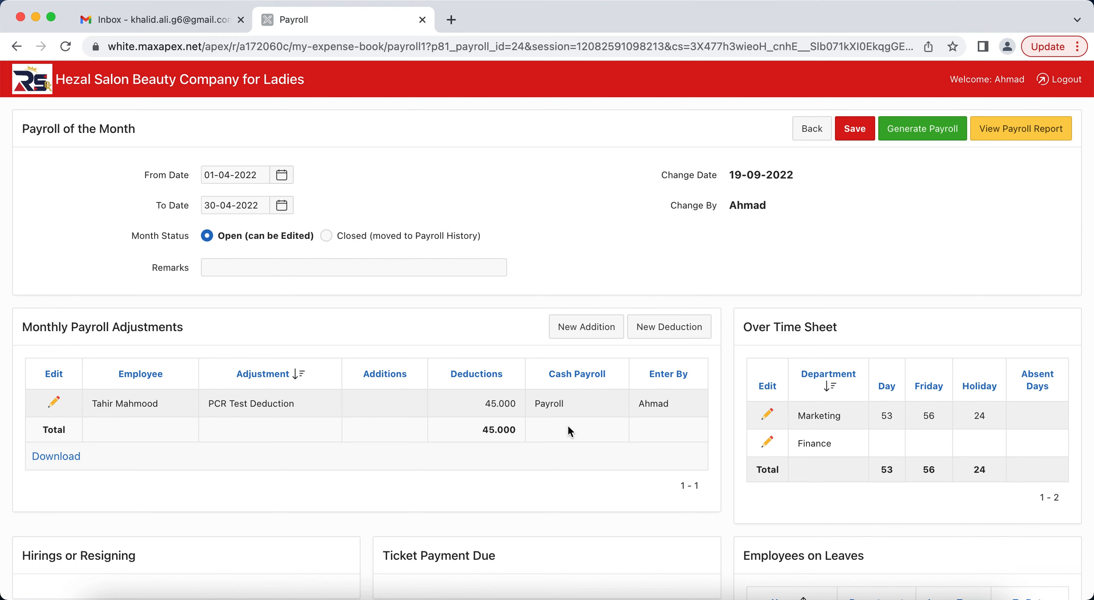
# Step: View the April 2022 payroll report, go back to the payroll month, and return to the home page
pyautogui.click(1031, 137)
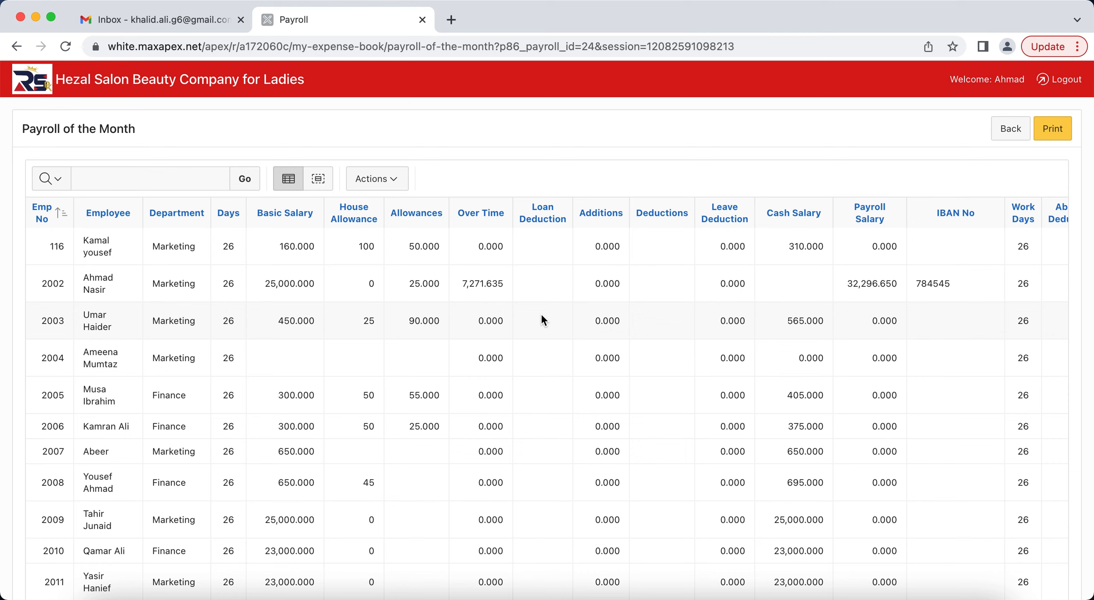
pyautogui.click(1014, 135)
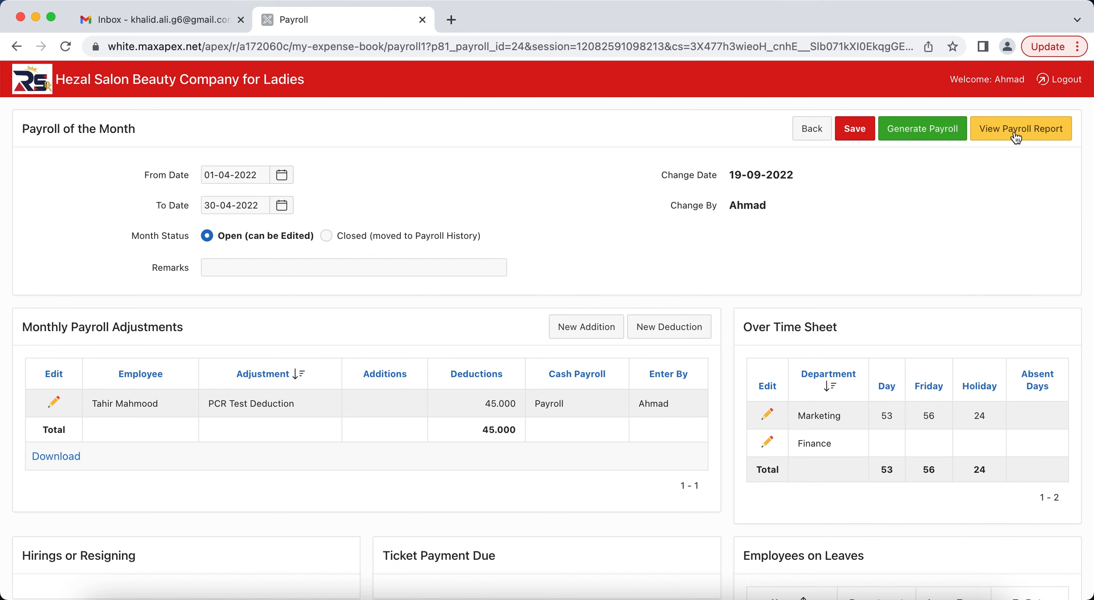
pyautogui.click(811, 129)
pyautogui.click(909, 129)
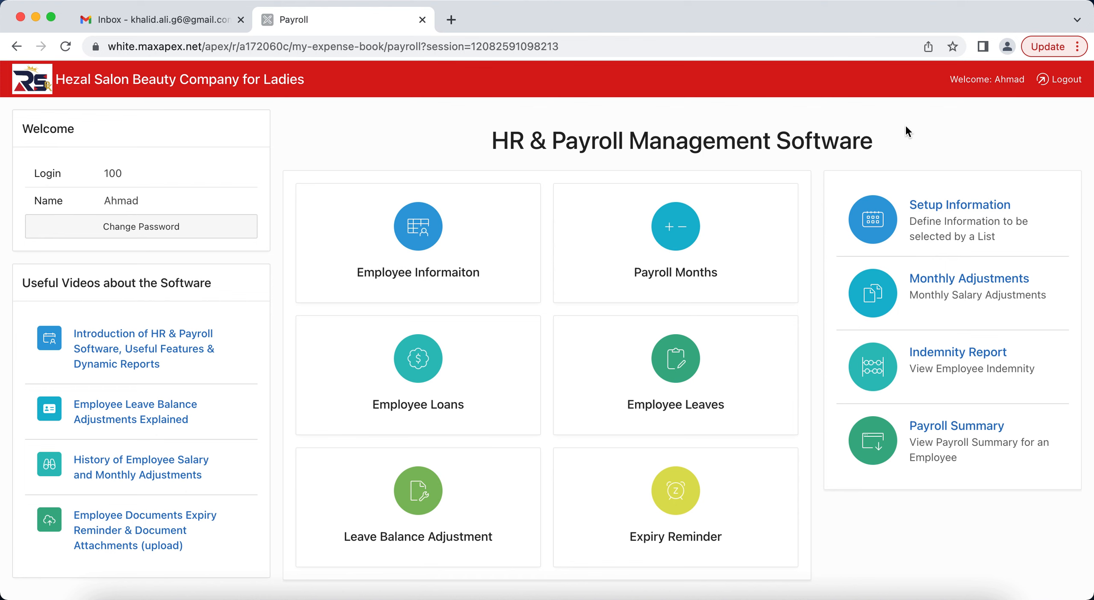
# Step: View the Payroll Summary of the second-to-last employee listed, sort it by payroll month in descending order, and return to the home page
pyautogui.click(945, 449)
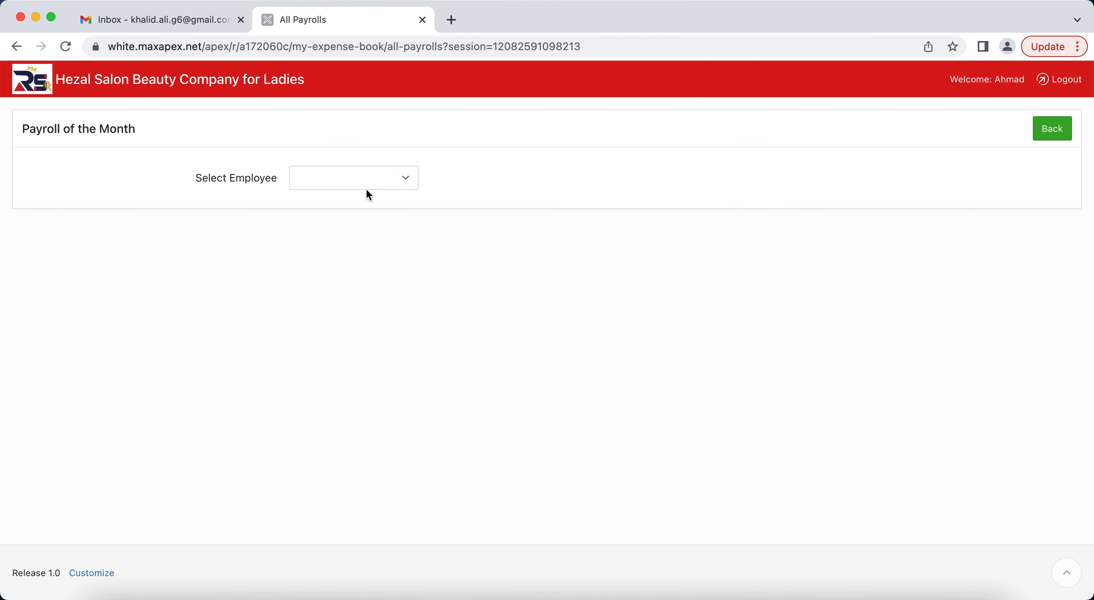
pyautogui.click(357, 176)
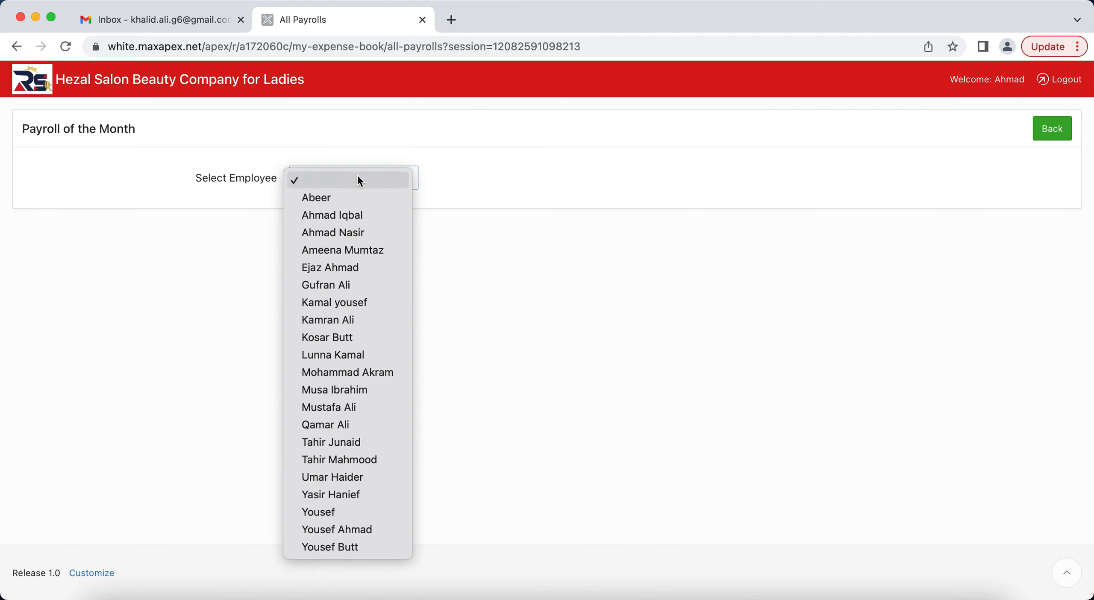
pyautogui.click(376, 532)
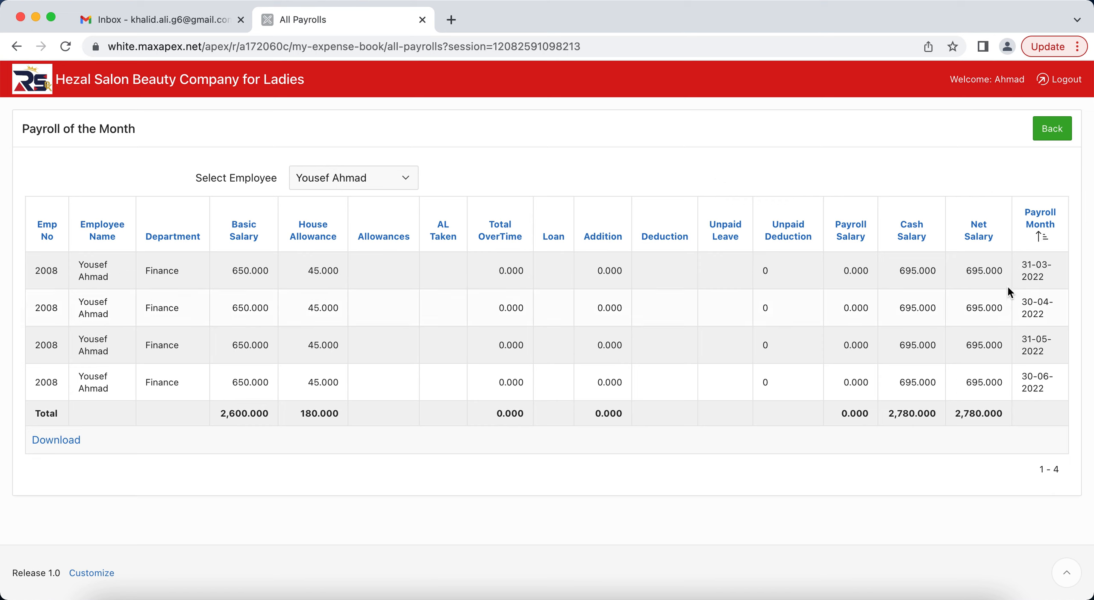
pyautogui.click(1040, 218)
pyautogui.click(1055, 130)
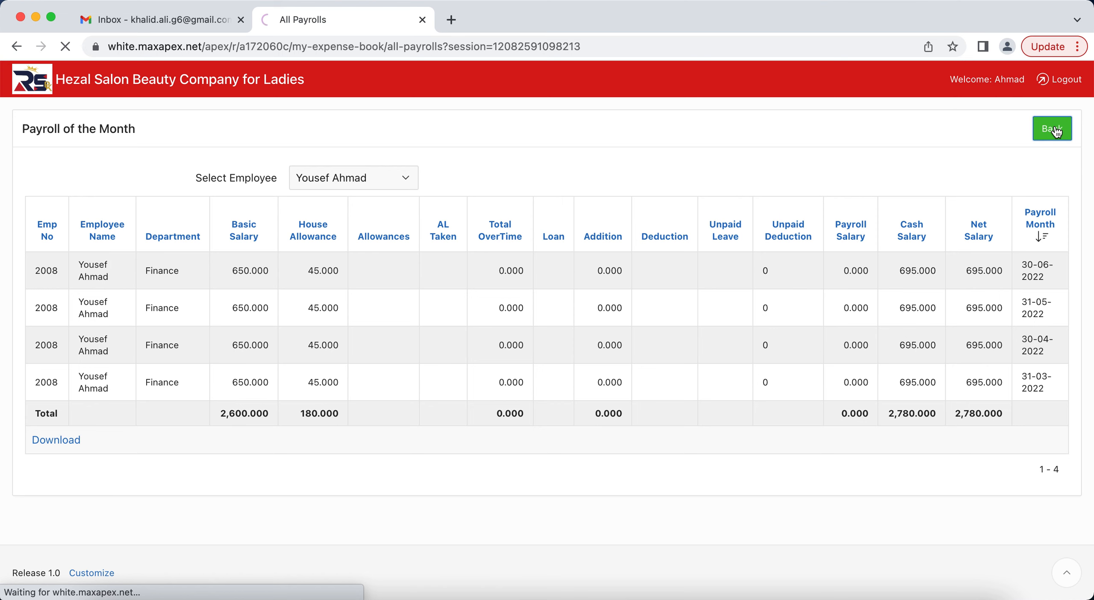
# Step: Open Monthly Adjustments and show only the records of the second-to-last employee listed
pyautogui.click(958, 296)
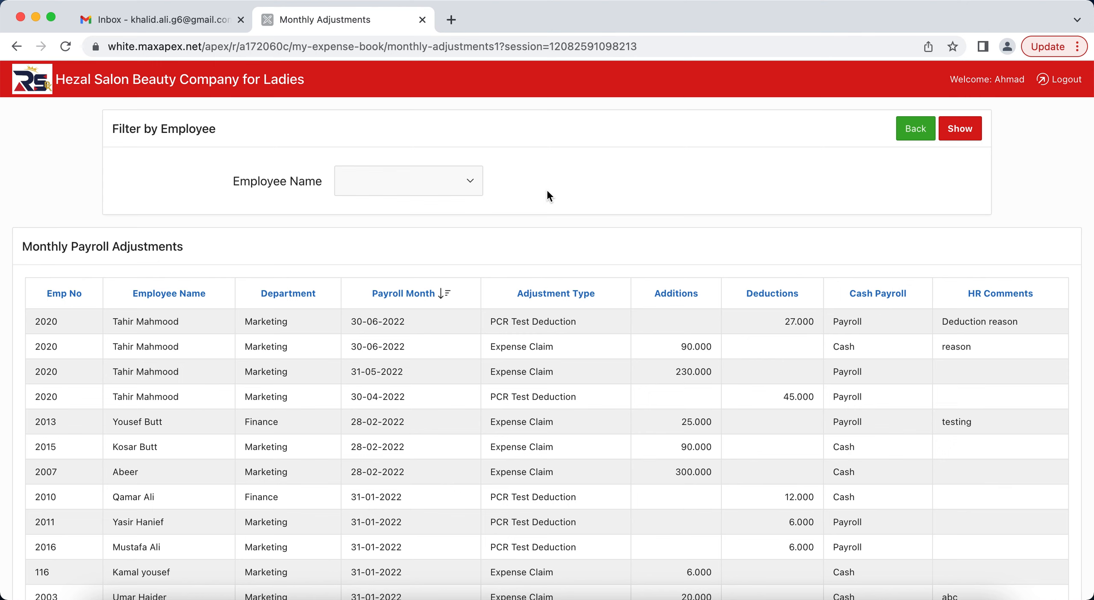
pyautogui.click(409, 175)
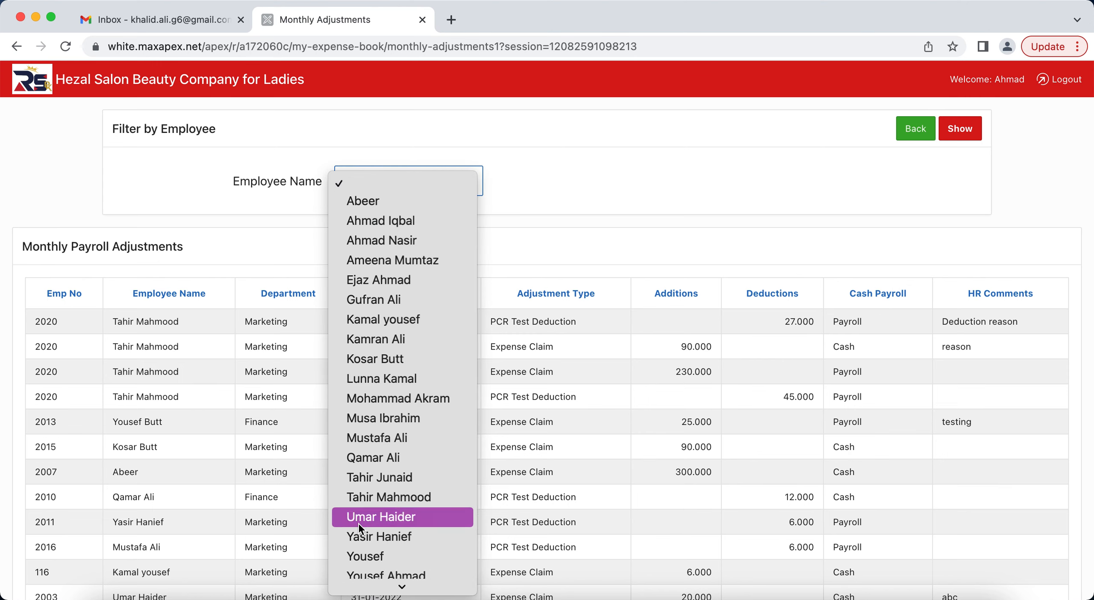
pyautogui.click(395, 538)
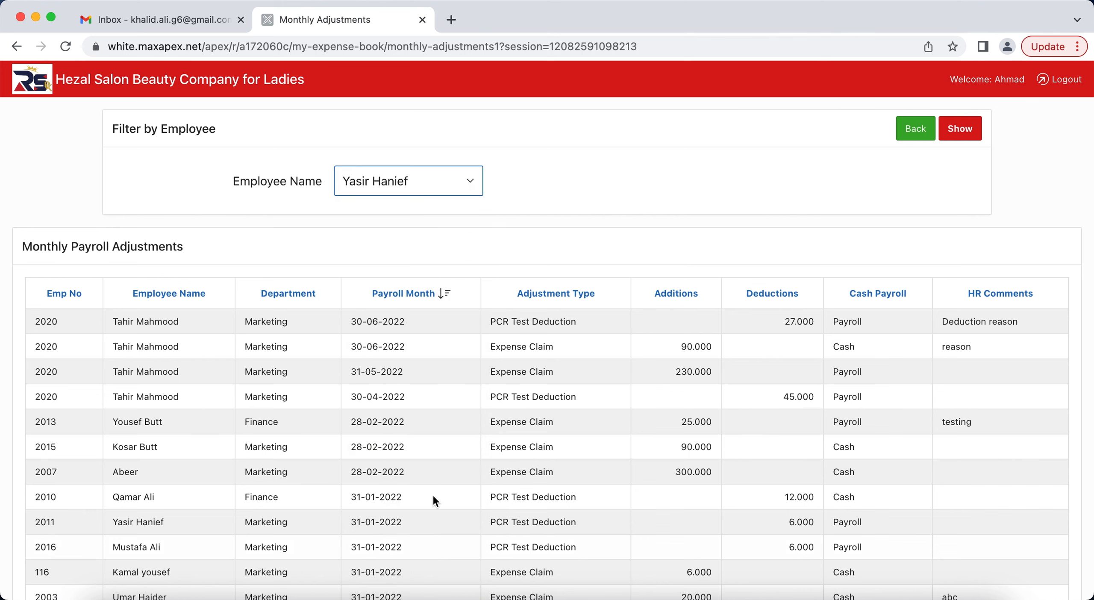
pyautogui.click(384, 184)
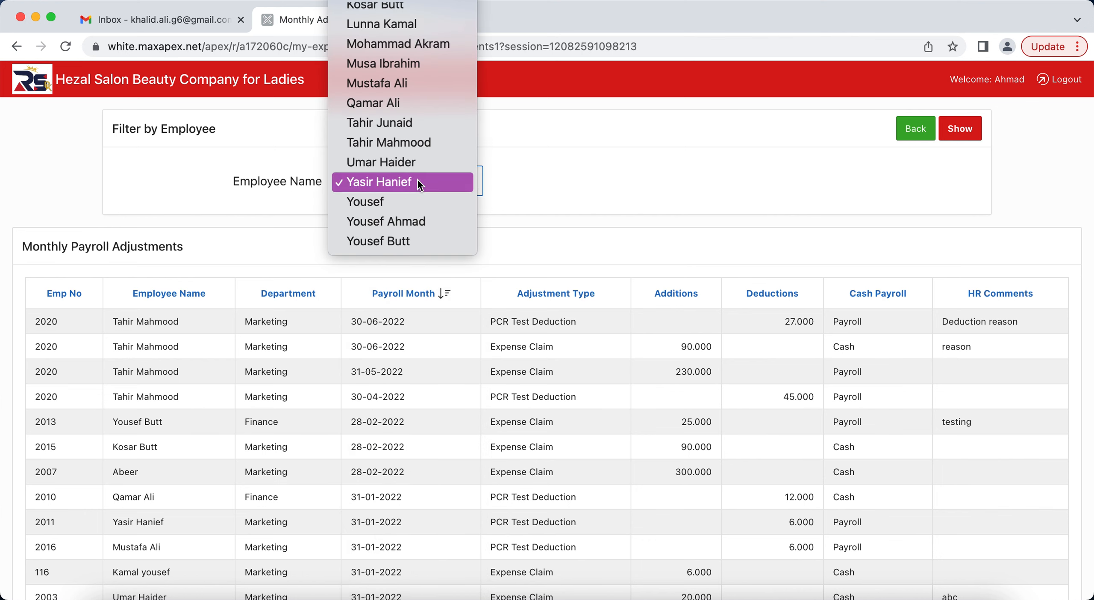
pyautogui.click(417, 225)
pyautogui.click(956, 127)
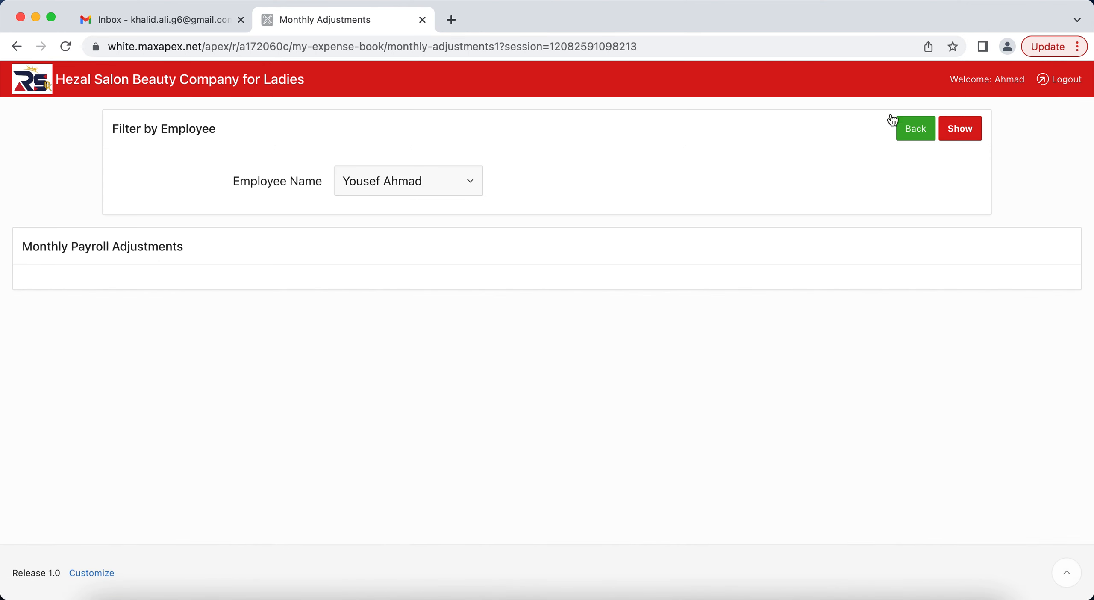
# Step: Filter the monthly adjustments by two other employees in turn, the fifth and the second in the list
pyautogui.click(362, 182)
pyautogui.press('Return')
pyautogui.click(969, 135)
pyautogui.click(399, 177)
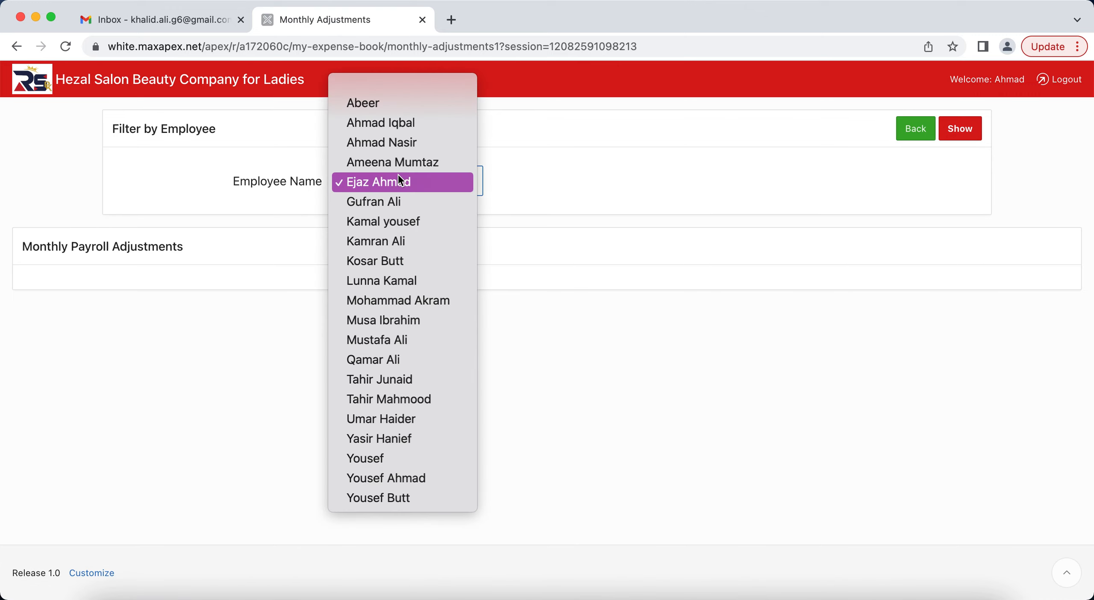
pyautogui.click(426, 124)
pyautogui.click(962, 128)
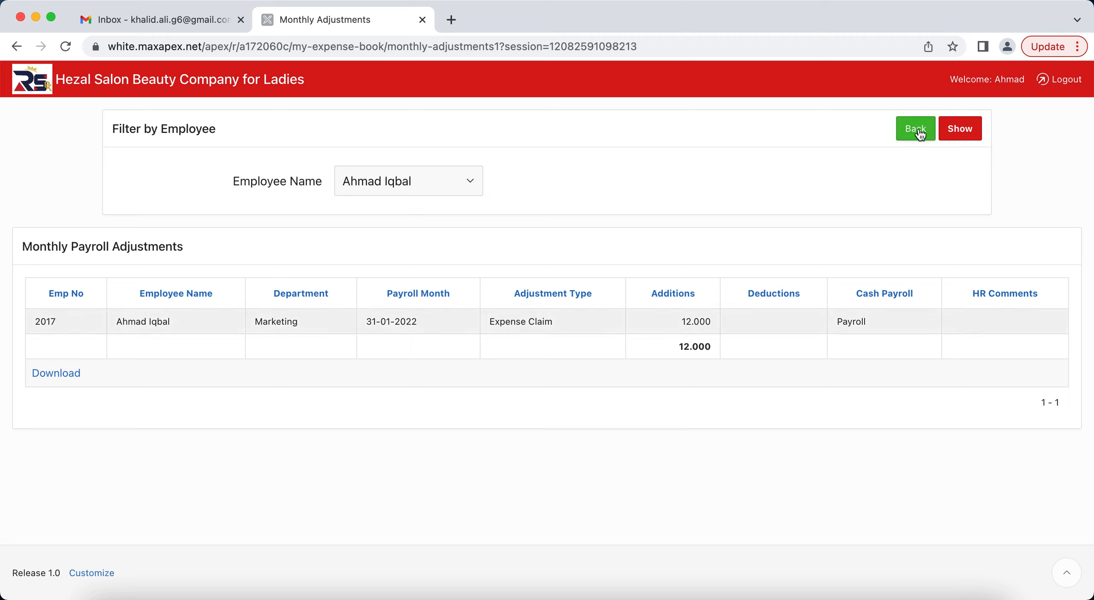
# Step: Clear the employee filter, review the monthly payroll adjustments of all employees, and return to the home page
pyautogui.click(425, 179)
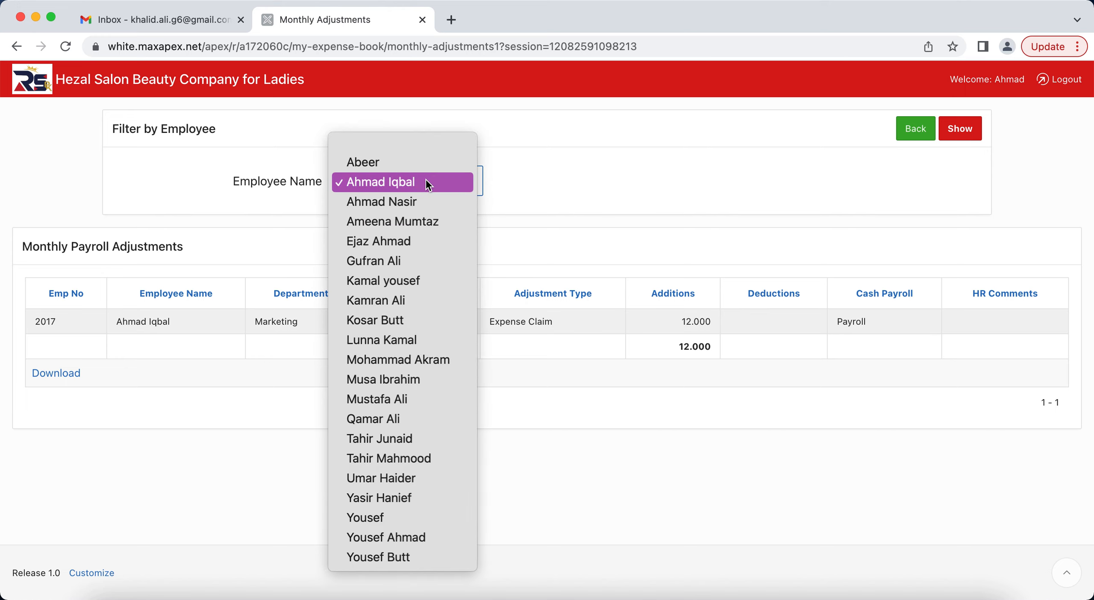
pyautogui.click(442, 144)
pyautogui.click(968, 137)
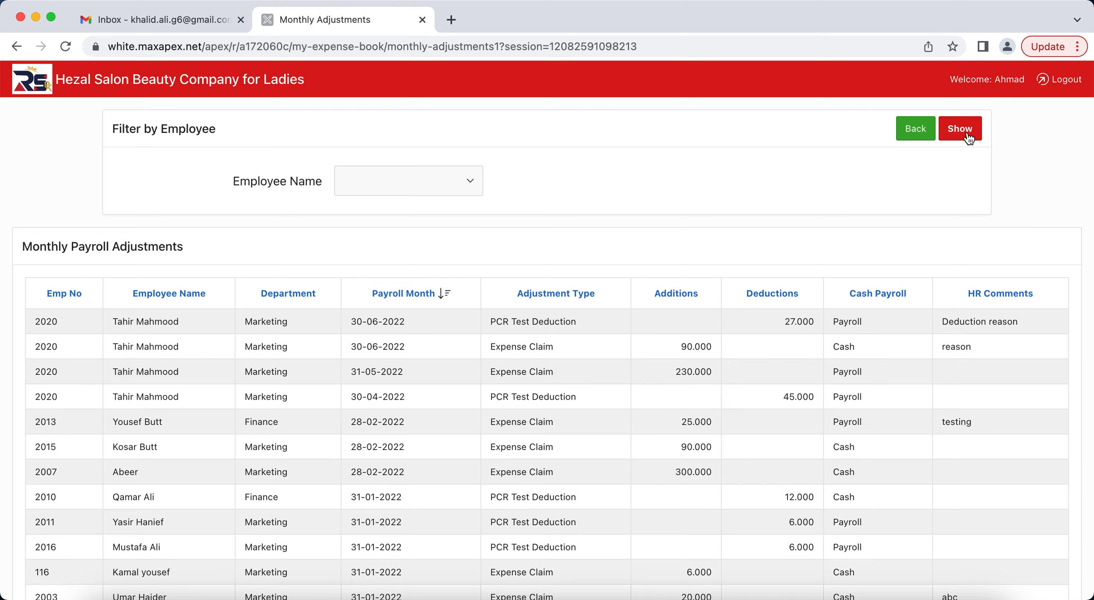
pyautogui.scroll(-5, 596, 484)
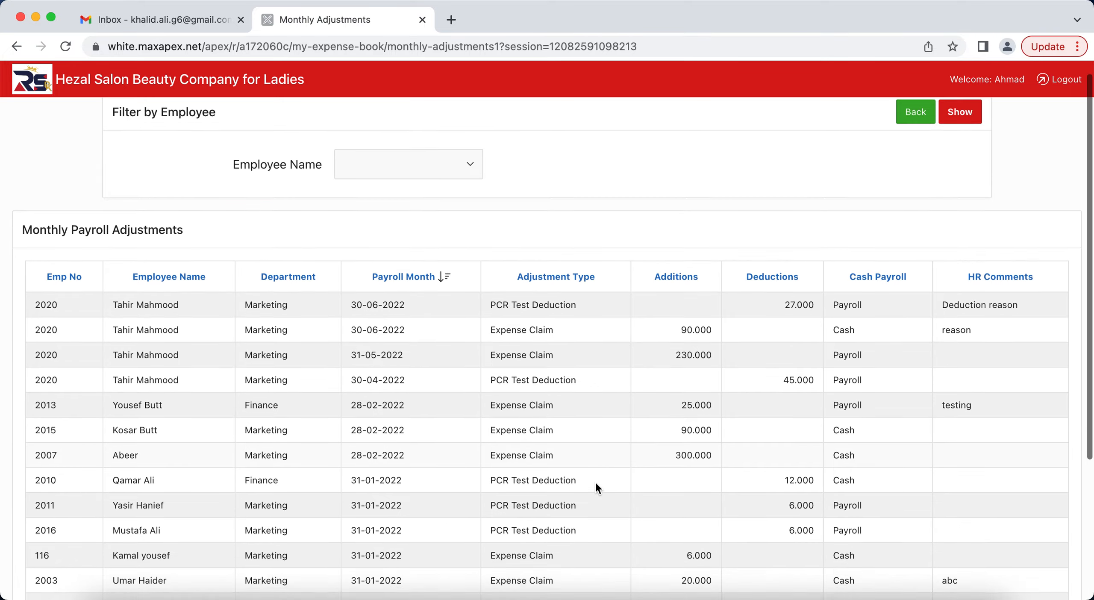
pyautogui.scroll(5, 595, 484)
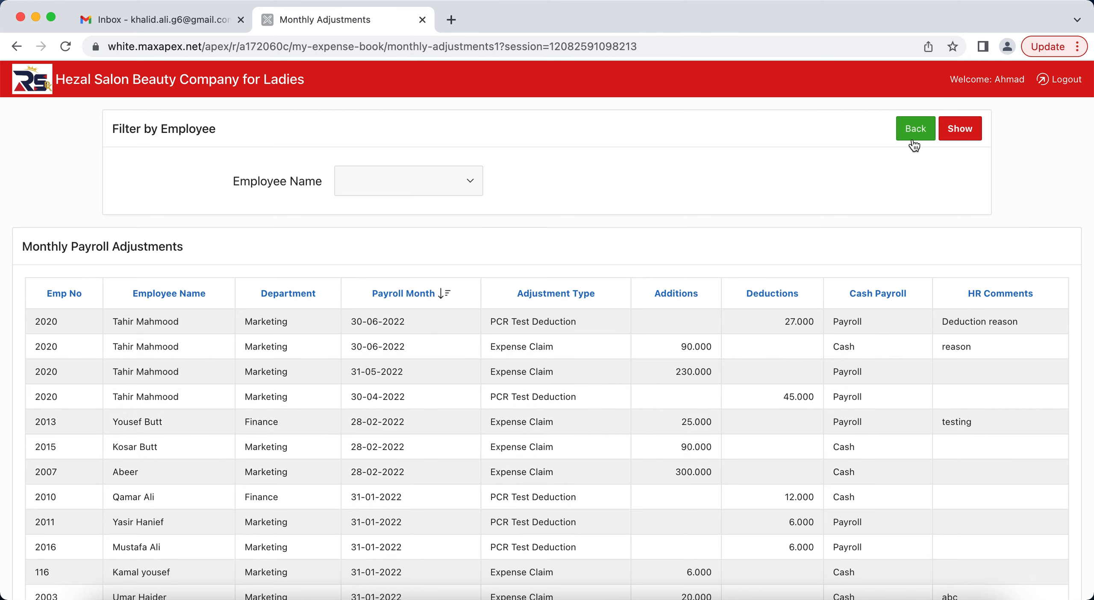
pyautogui.scroll(-5, 370, 432)
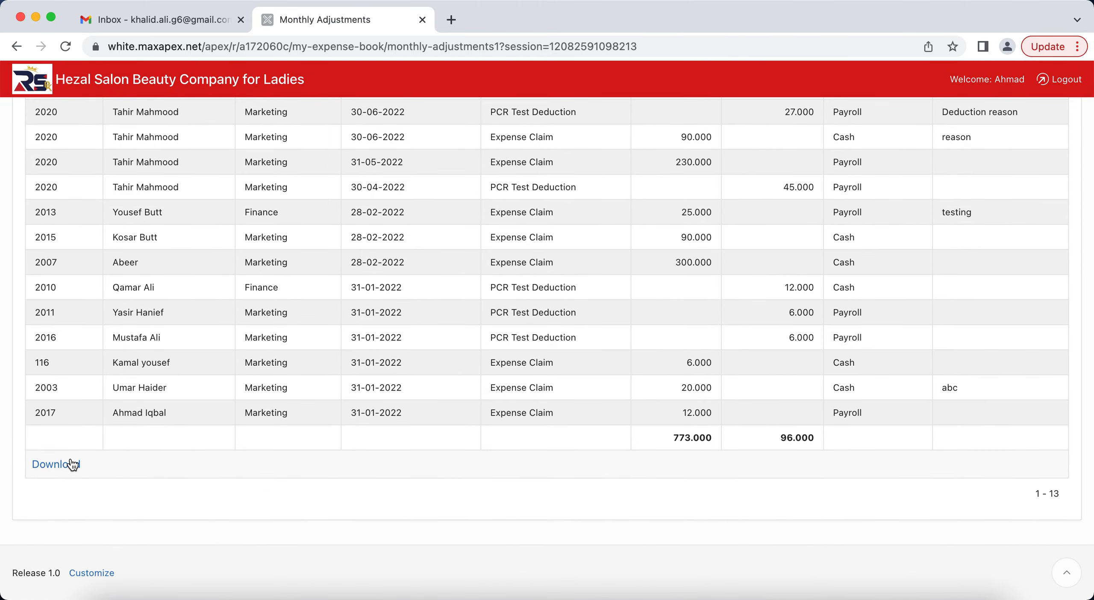
pyautogui.scroll(5, 903, 128)
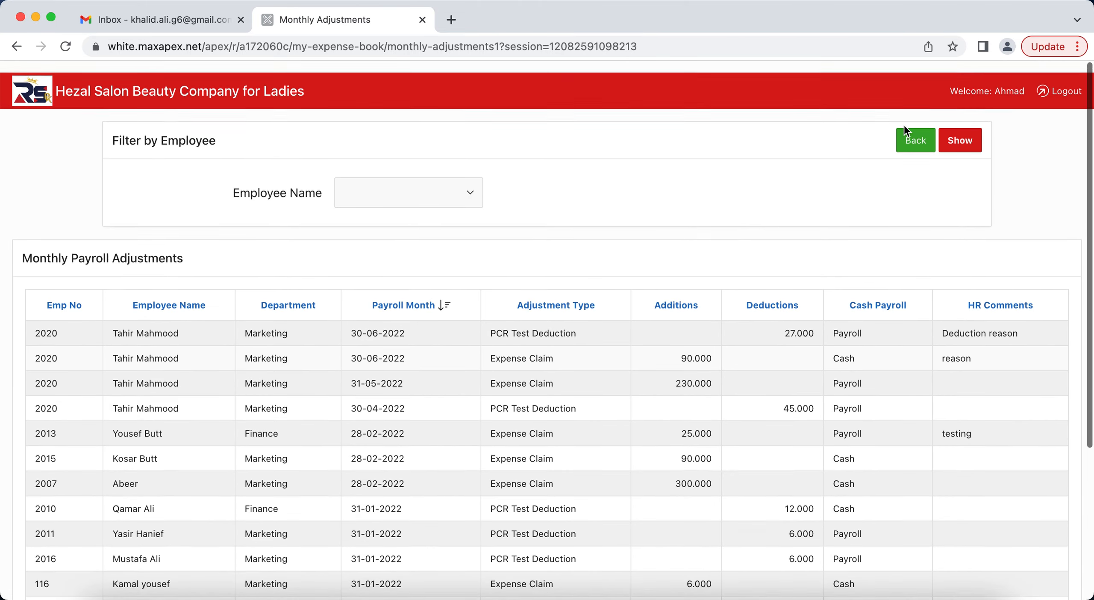
pyautogui.click(922, 136)
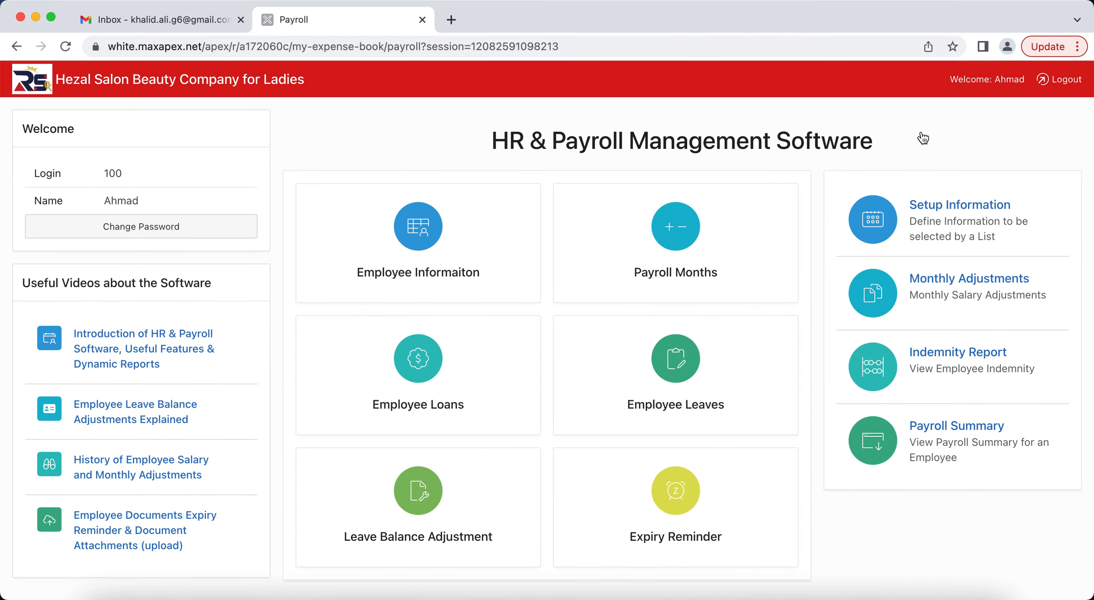
pyautogui.click(930, 285)
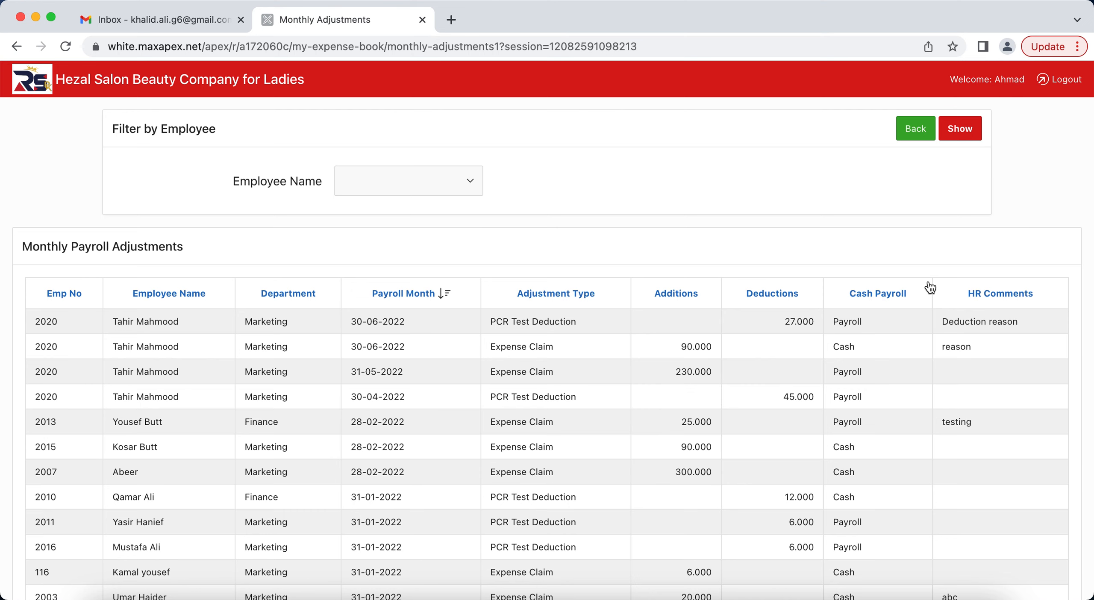
pyautogui.click(915, 129)
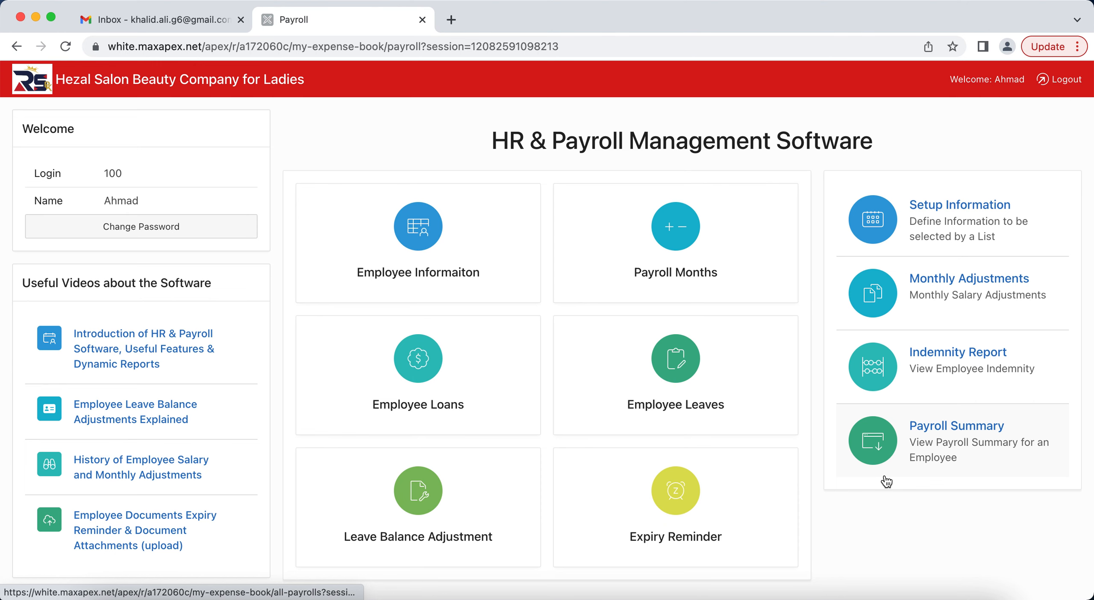
# Step: Open the Indemnity Report, examine the first employee's service years and full indemnity, and return to the home page
pyautogui.click(957, 367)
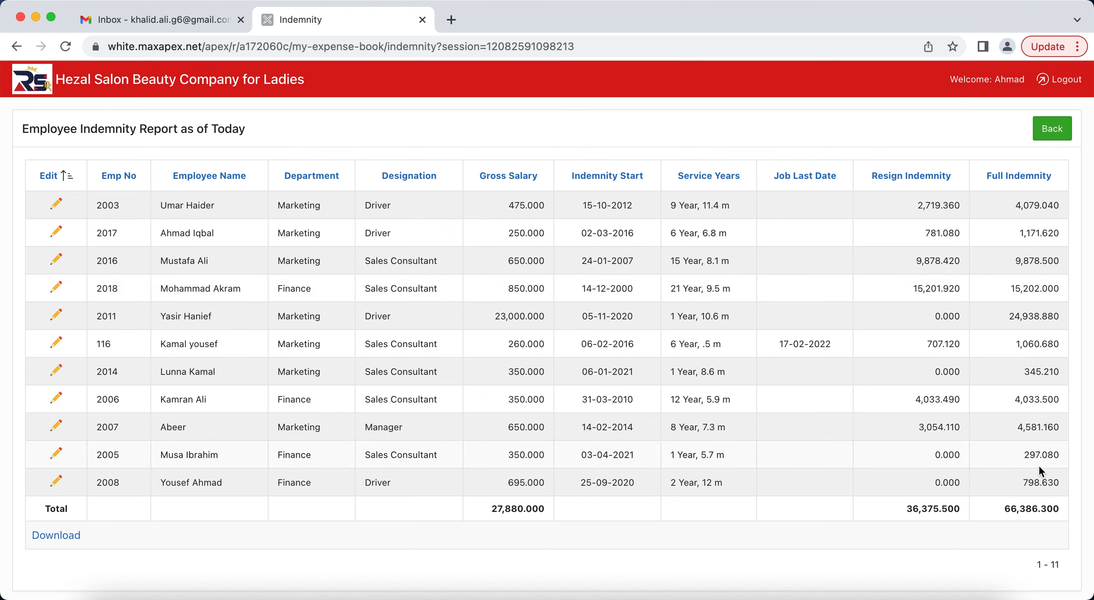
pyautogui.tripleClick(678, 207)
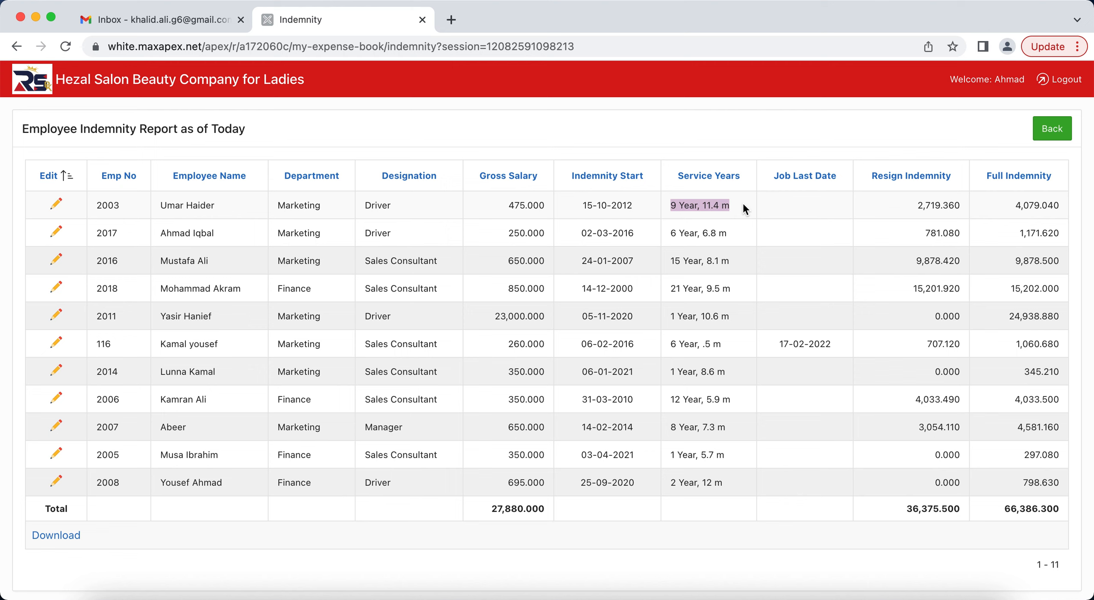
pyautogui.tripleClick(1002, 204)
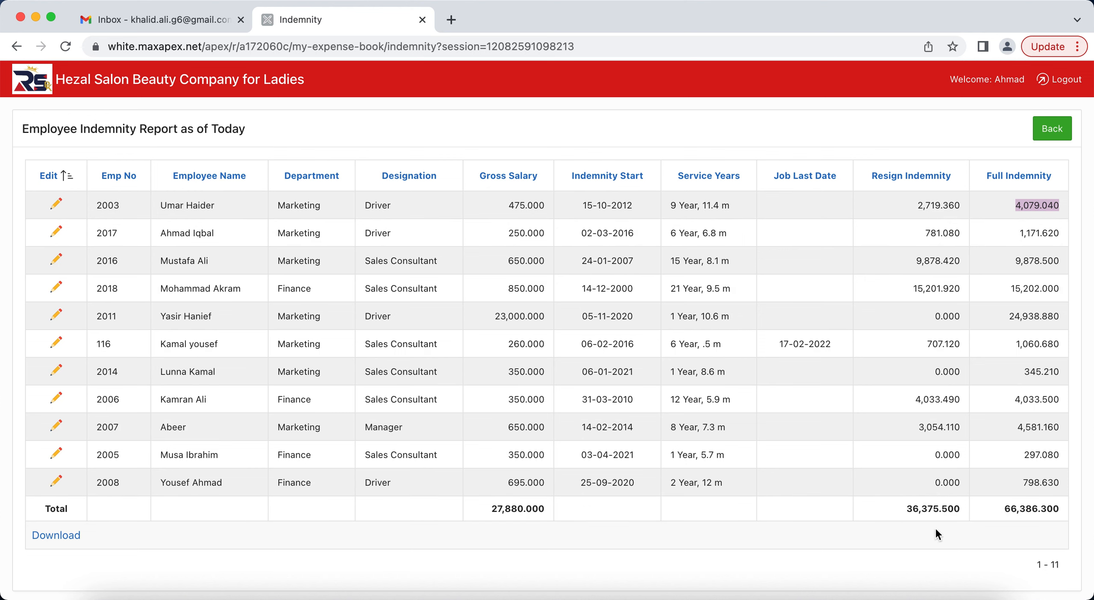
pyautogui.click(1047, 132)
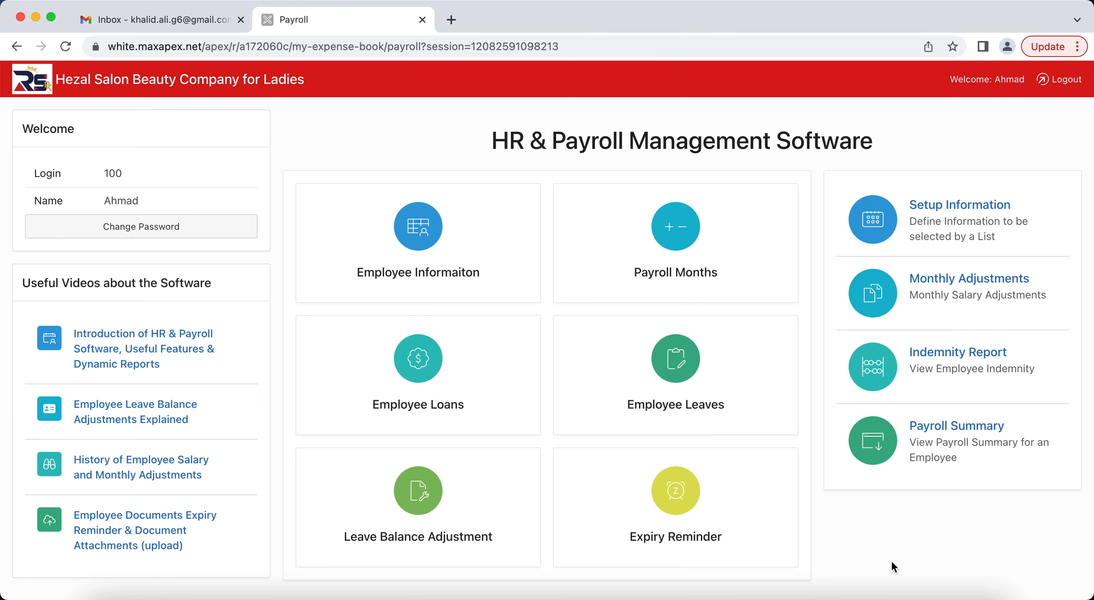
# Step: In Setup Information, view the Nationality and Departments lookups, try "jhkjh" as a department description without saving, and return to the home page
pyautogui.click(990, 217)
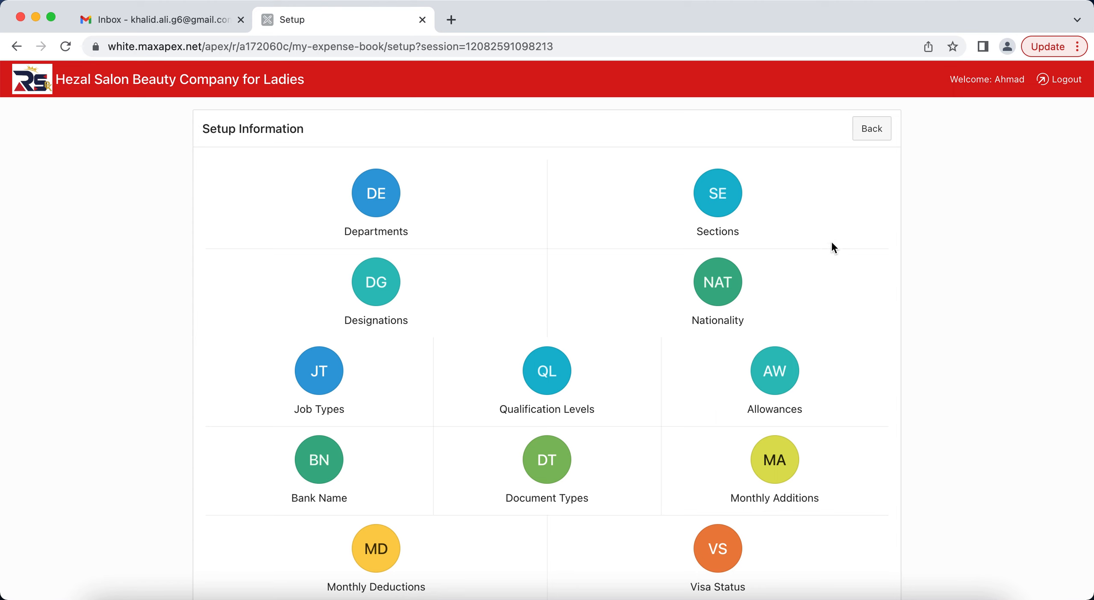
pyautogui.click(711, 281)
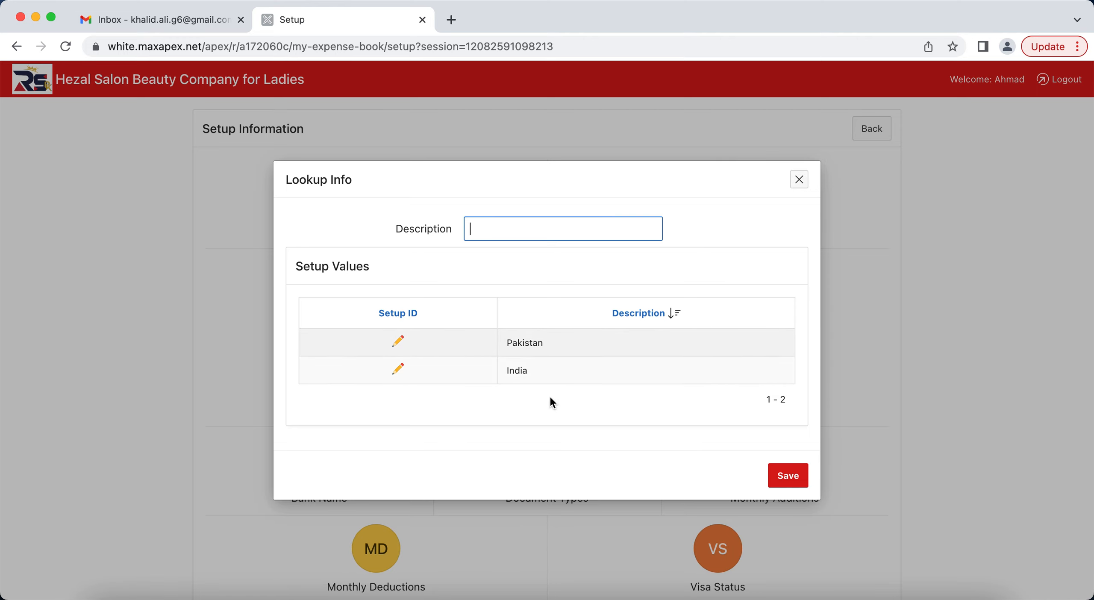
pyautogui.click(803, 182)
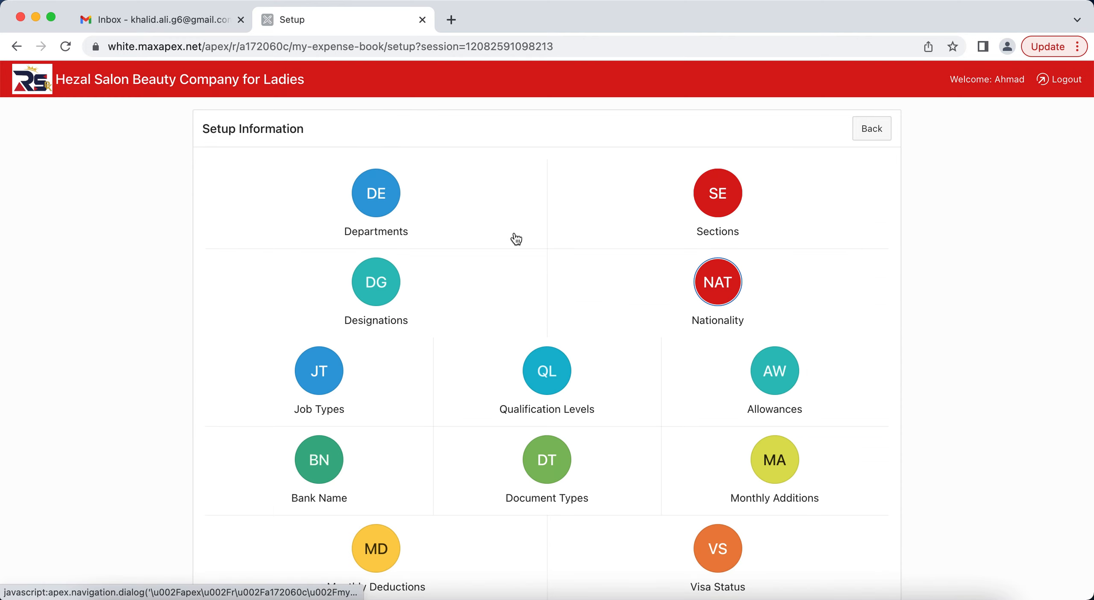
pyautogui.click(375, 221)
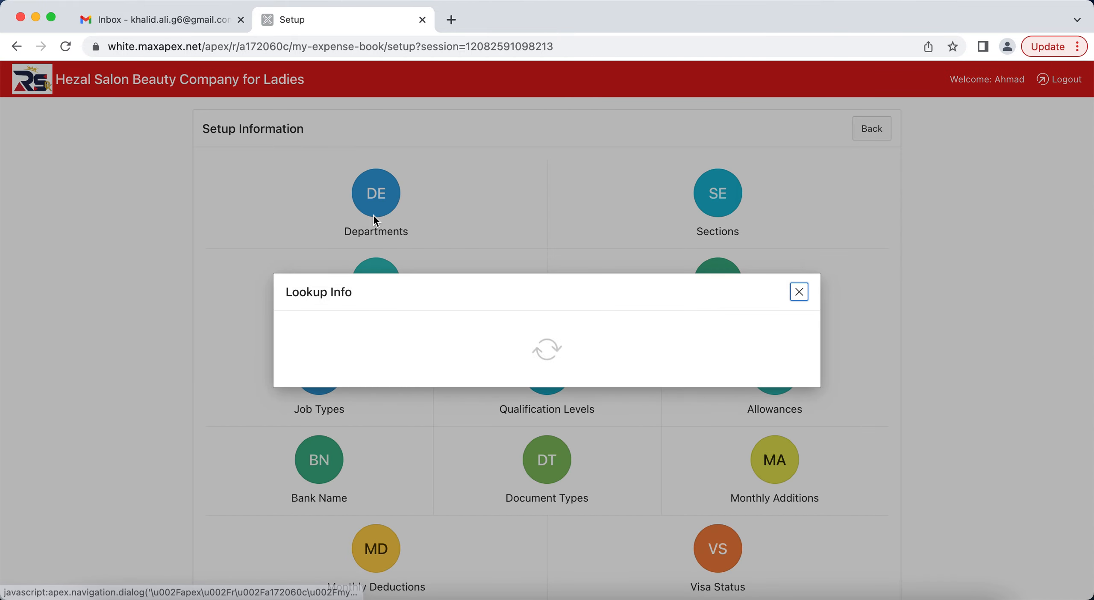
pyautogui.write('jhkjh')
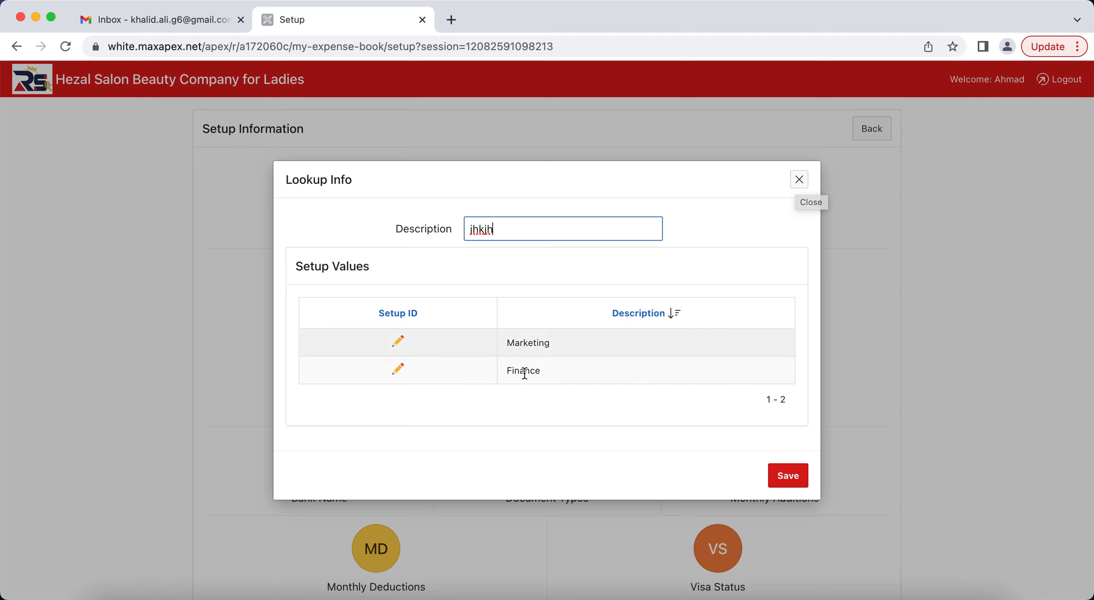
pyautogui.click(799, 180)
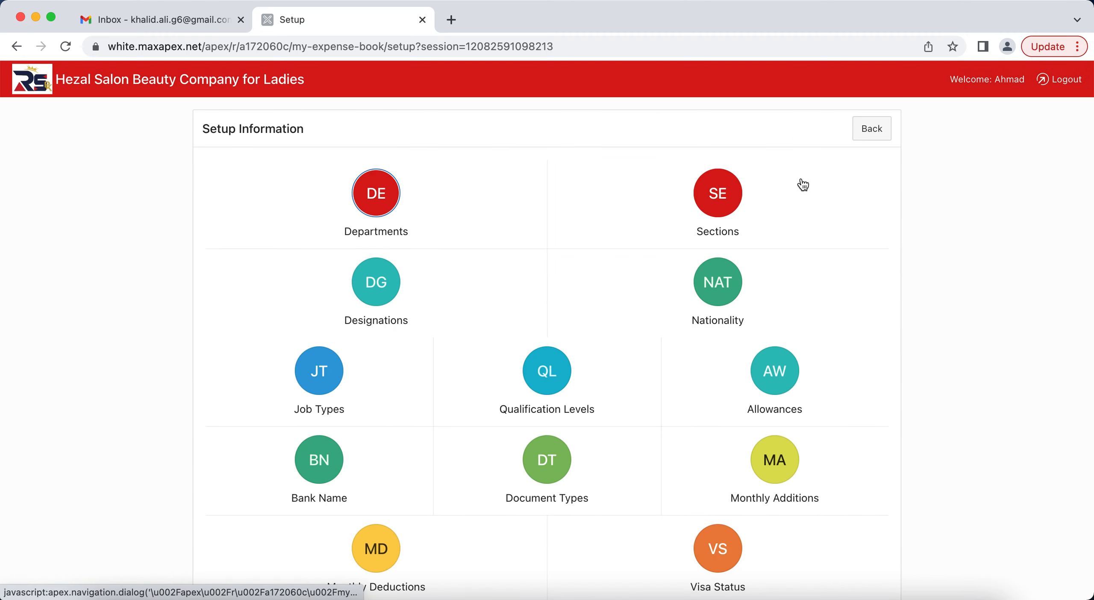
pyautogui.click(873, 137)
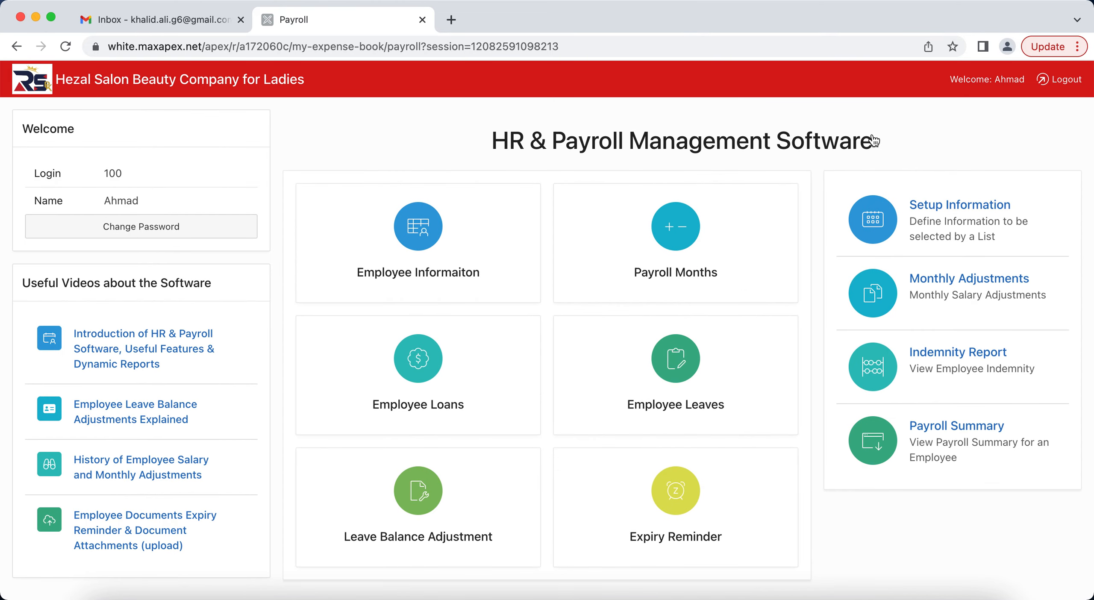
# Step: Reopen Setup Information, look through all the setup categories down to Visa Status, and return to the home page
pyautogui.click(973, 226)
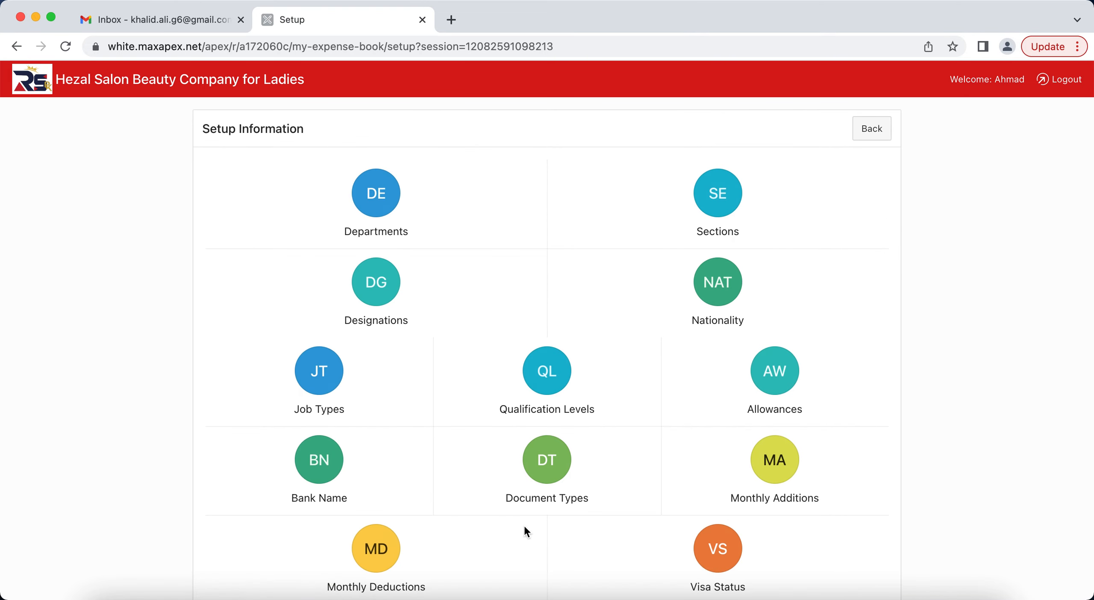
pyautogui.scroll(-3, 564, 561)
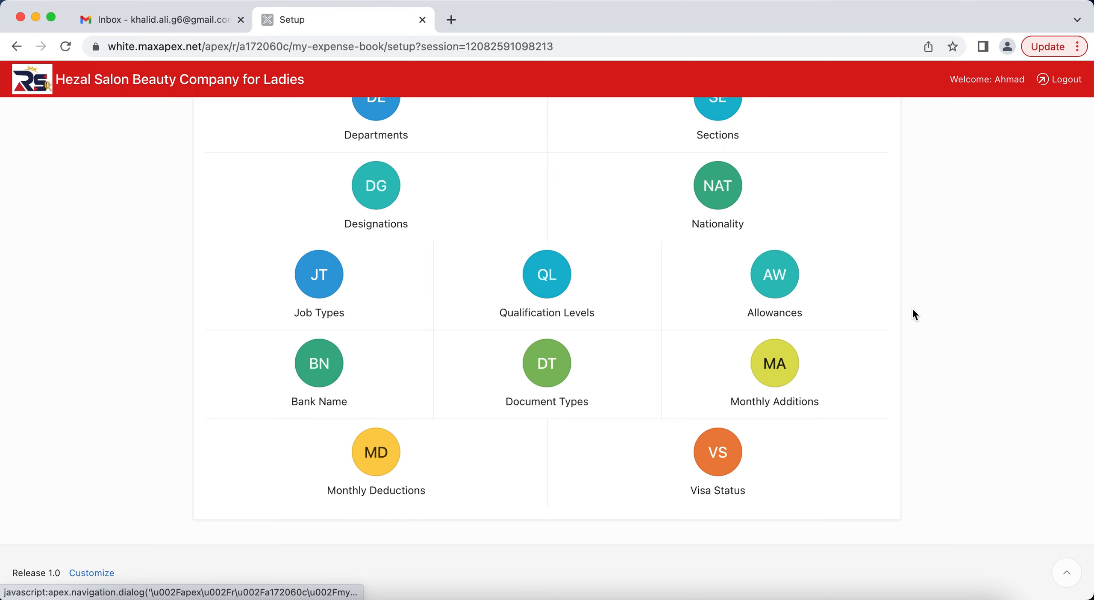
pyautogui.scroll(3, 913, 312)
pyautogui.click(867, 136)
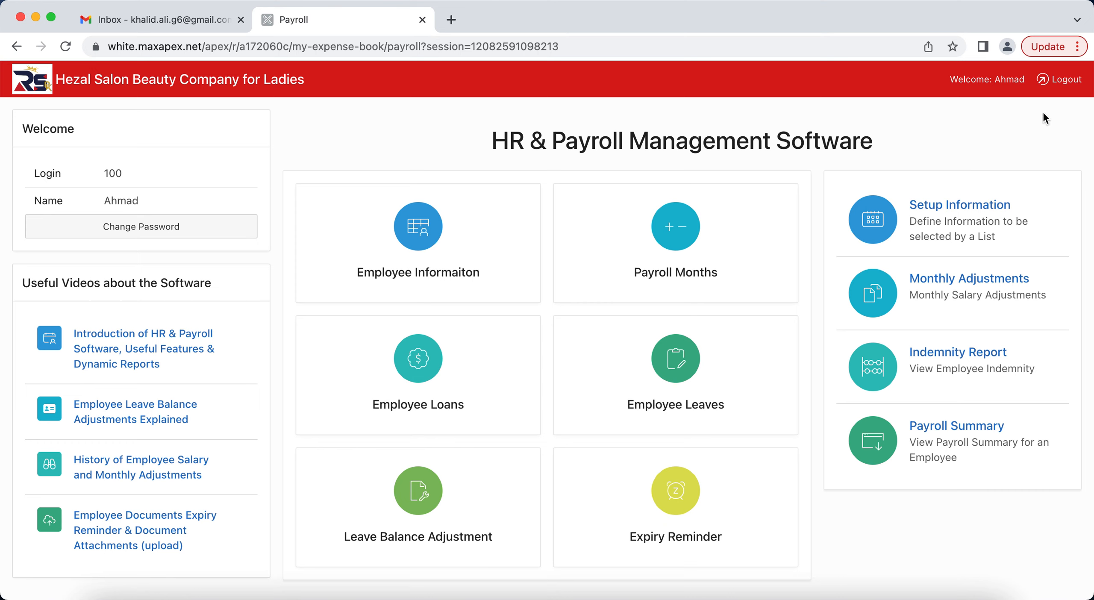
# Step: Log out of the HR and payroll system and view the enlarged sign-in page
pyautogui.click(1069, 85)
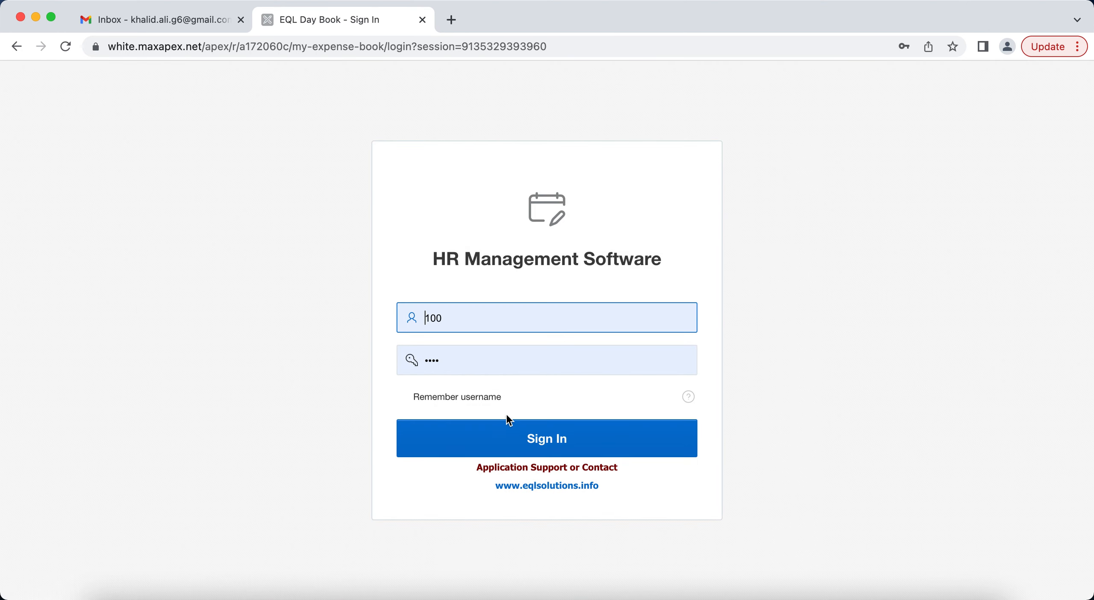
pyautogui.scroll(5, 506, 471)
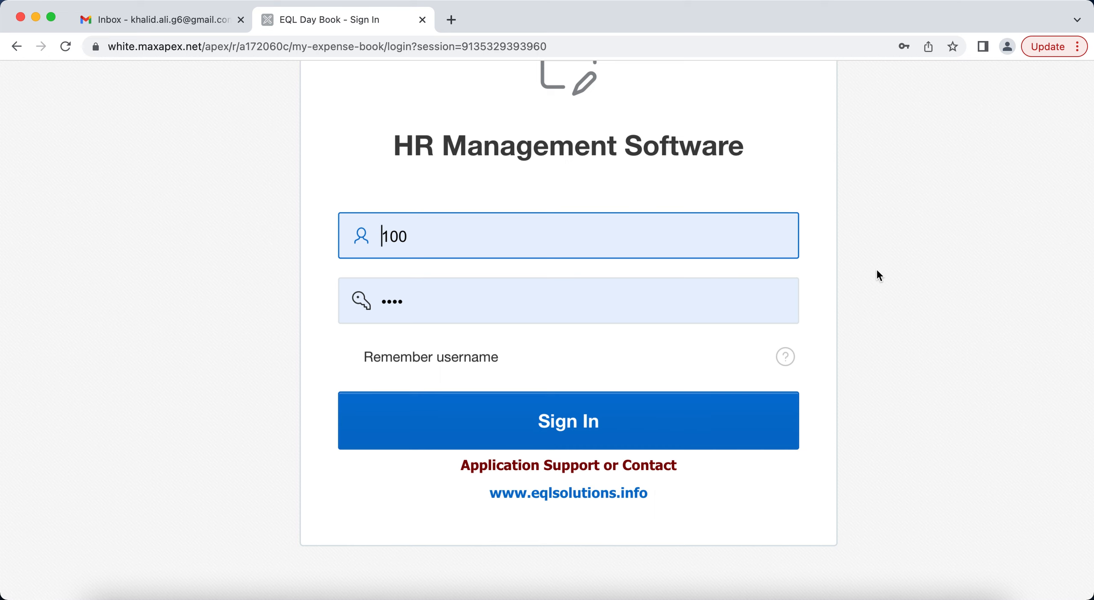
pyautogui.scroll(1, 878, 276)
pyautogui.scroll(5, 878, 276)
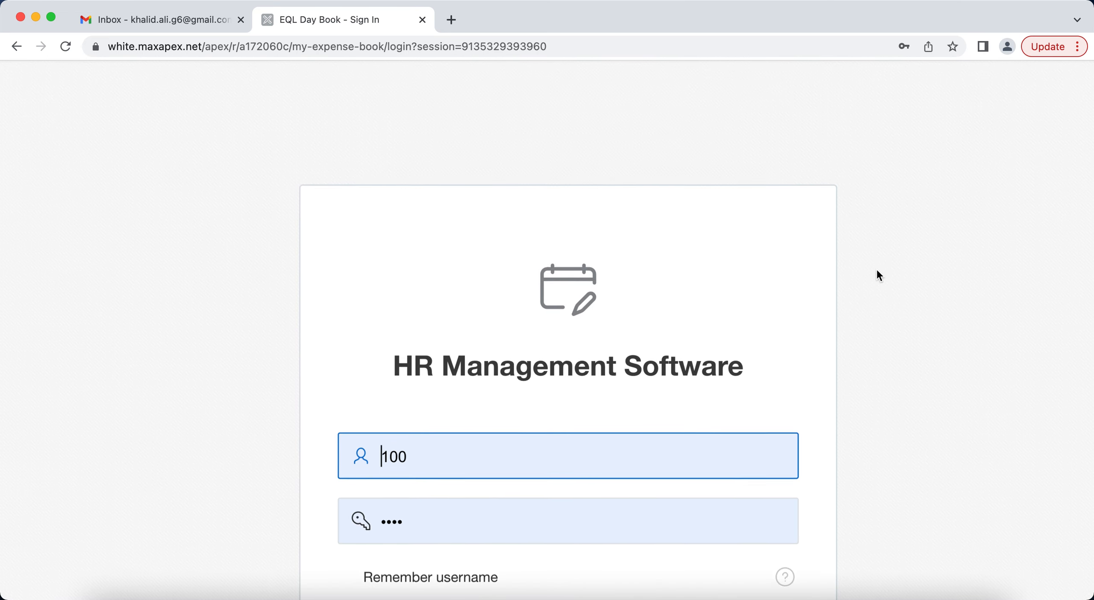